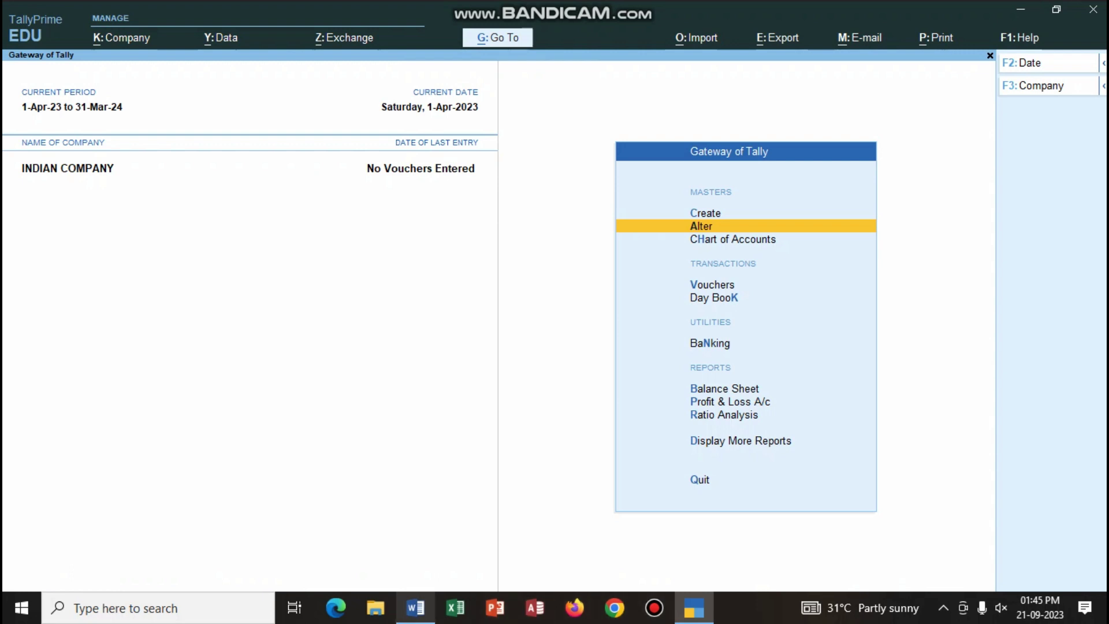
# Step: Check the opening balances in the Word document, and open the Cash ledger for alteration in TallyPrime
pyautogui.click(416, 607)
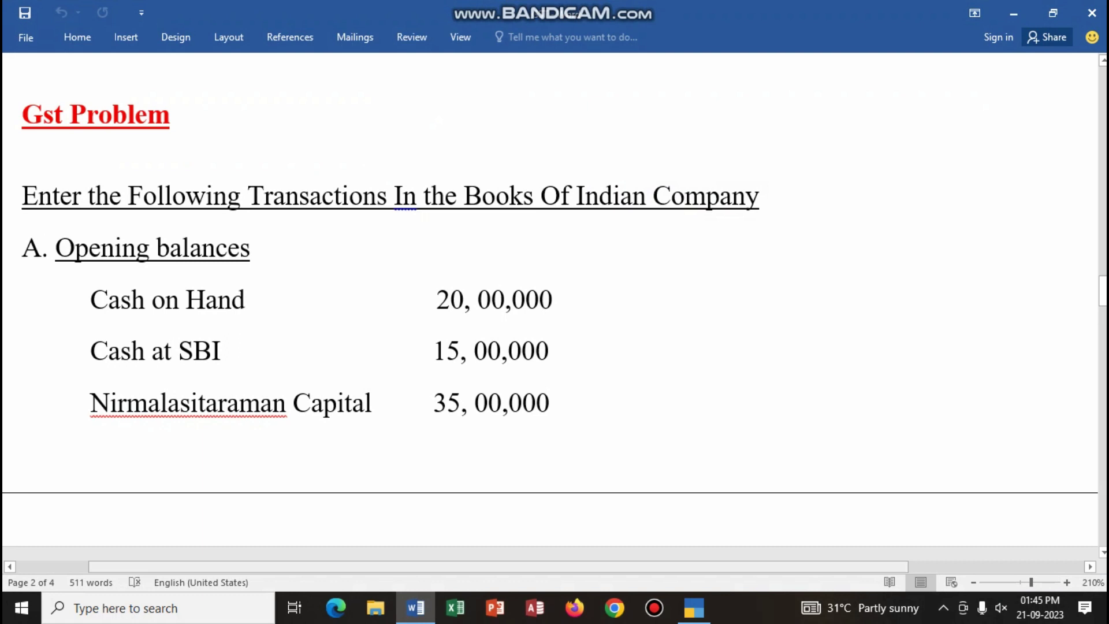
pyautogui.click(694, 607)
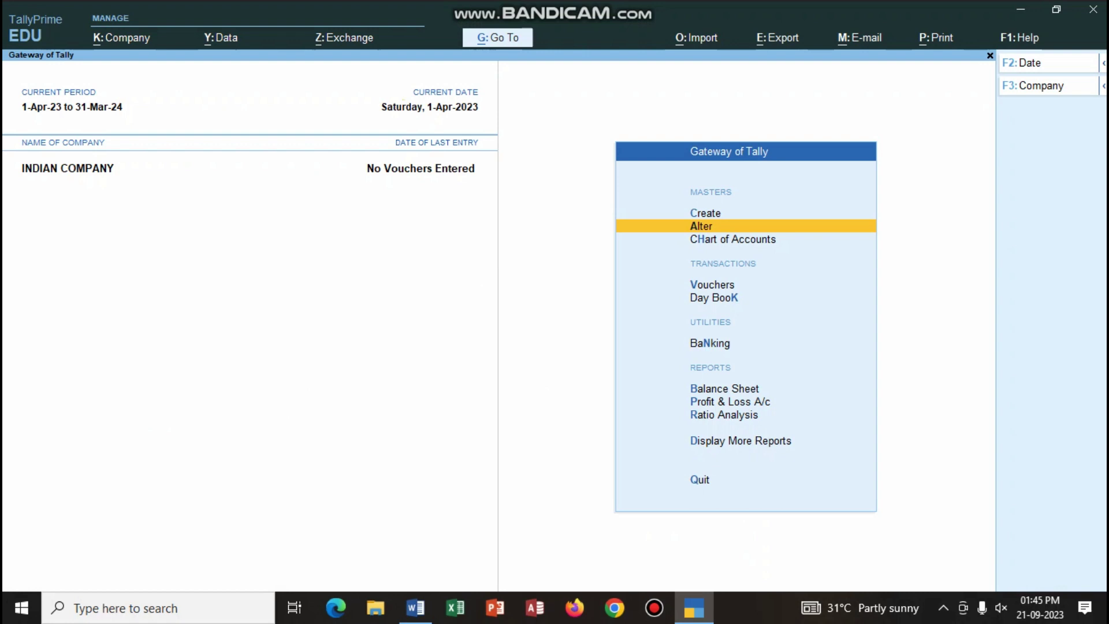
pyautogui.press('Return')
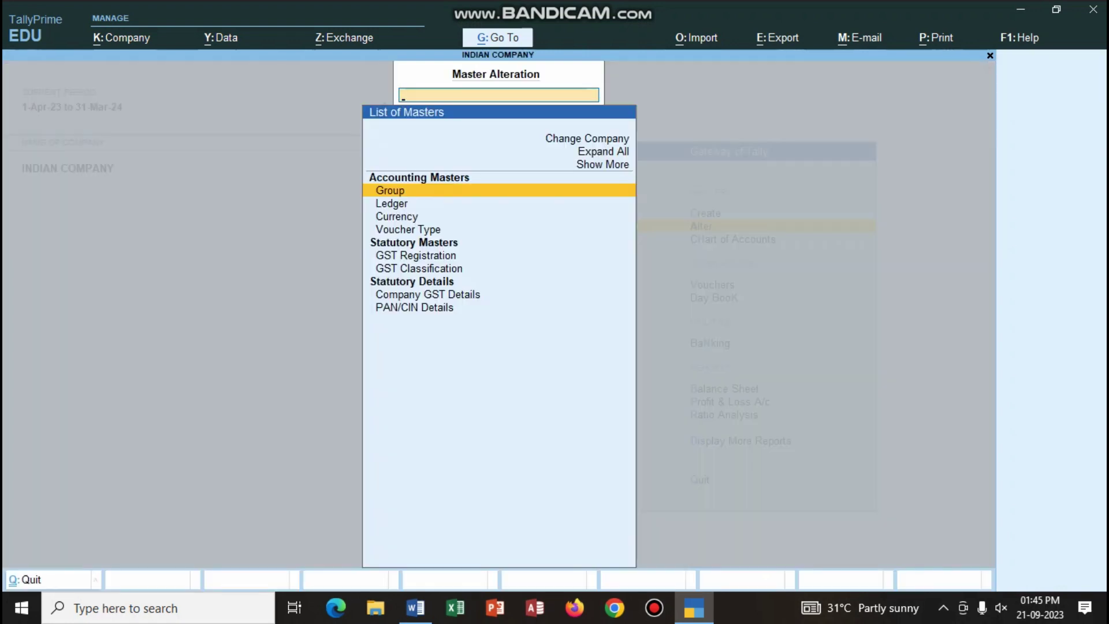
pyautogui.press('Down')
pyautogui.press('Return')
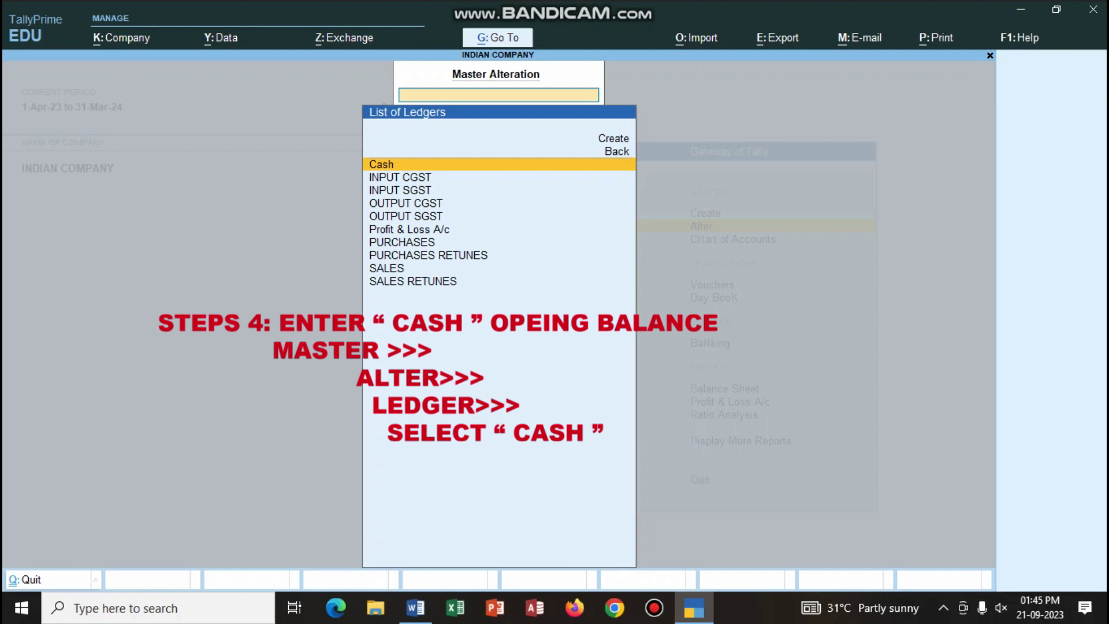
pyautogui.press('Return')
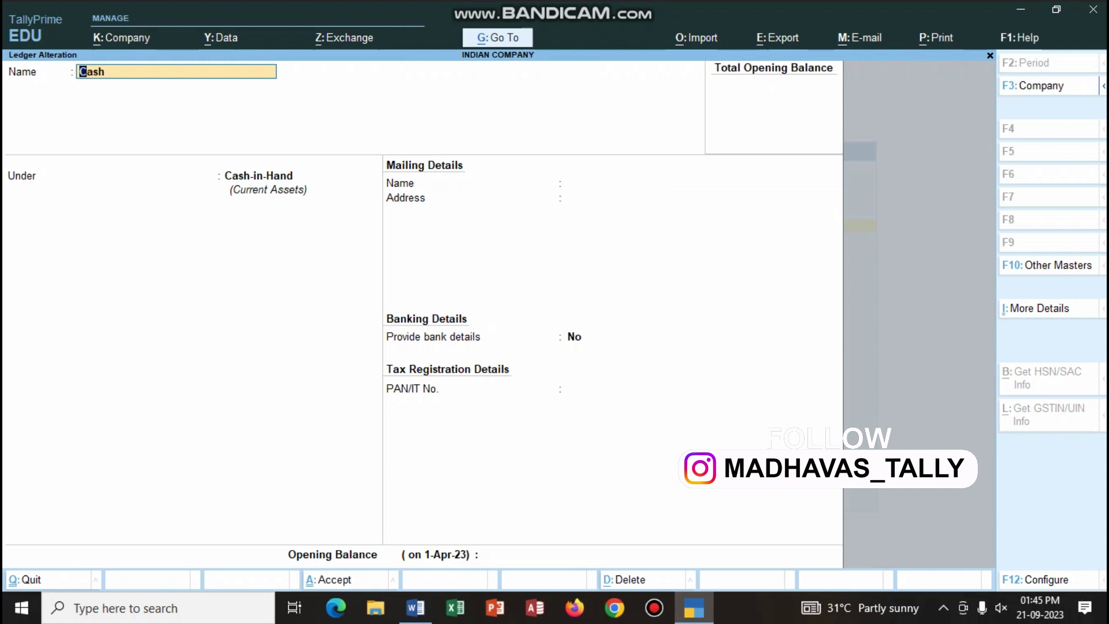
# Step: Set the Cash ledger's opening balance to 20,00,000, save it and return to the Gateway of Tally
pyautogui.press('Return')
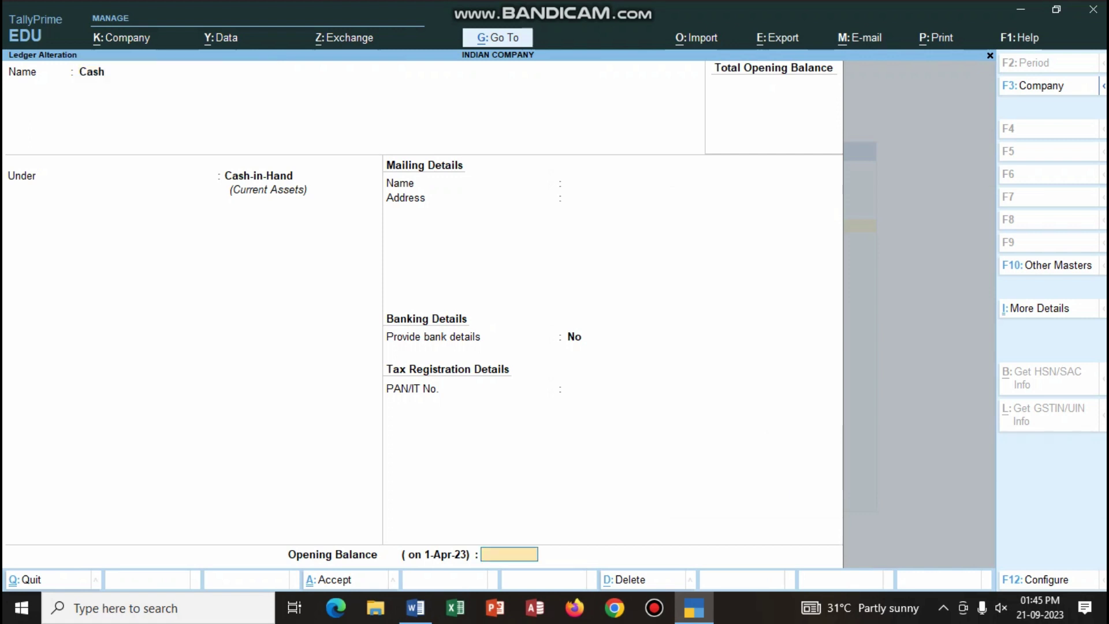
pyautogui.write('200000')
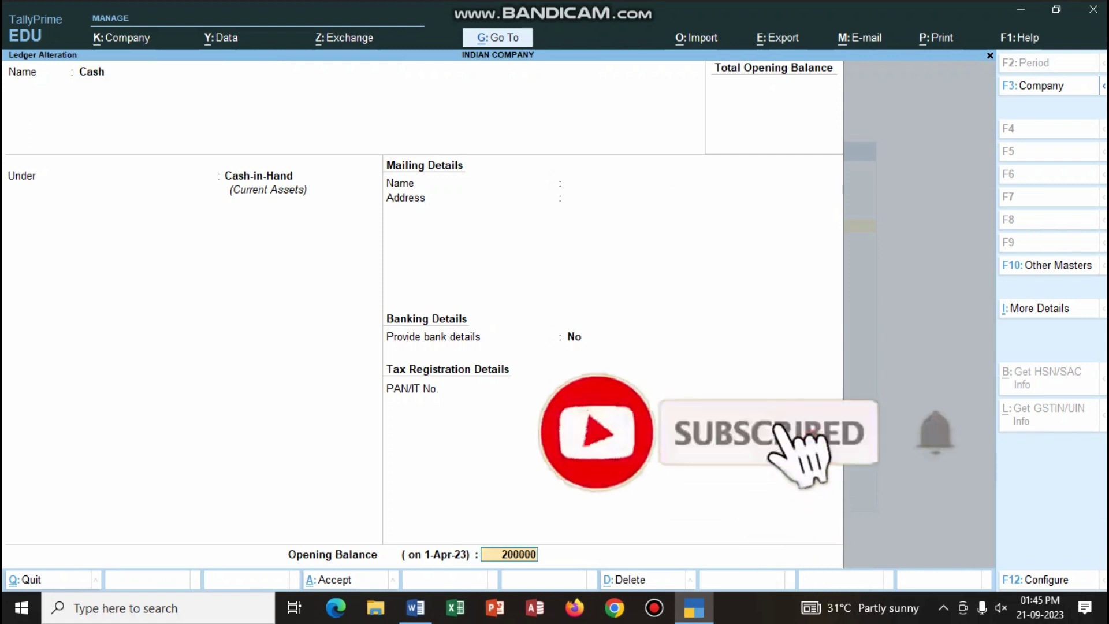
pyautogui.write('0')
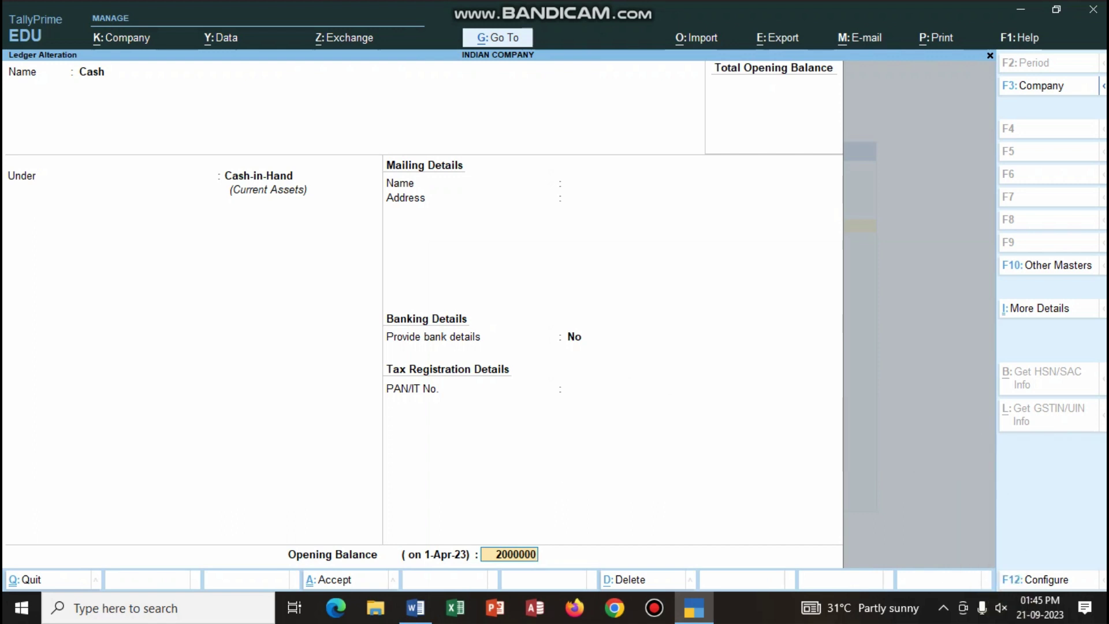
pyautogui.press('Return')
pyautogui.press('Return')
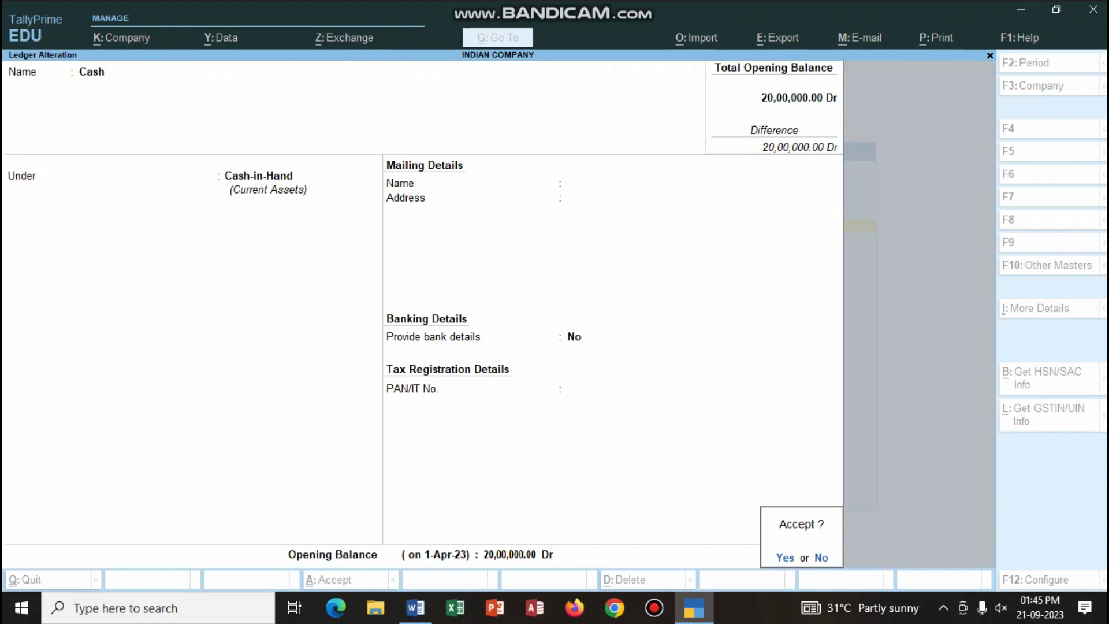
pyautogui.press('Return')
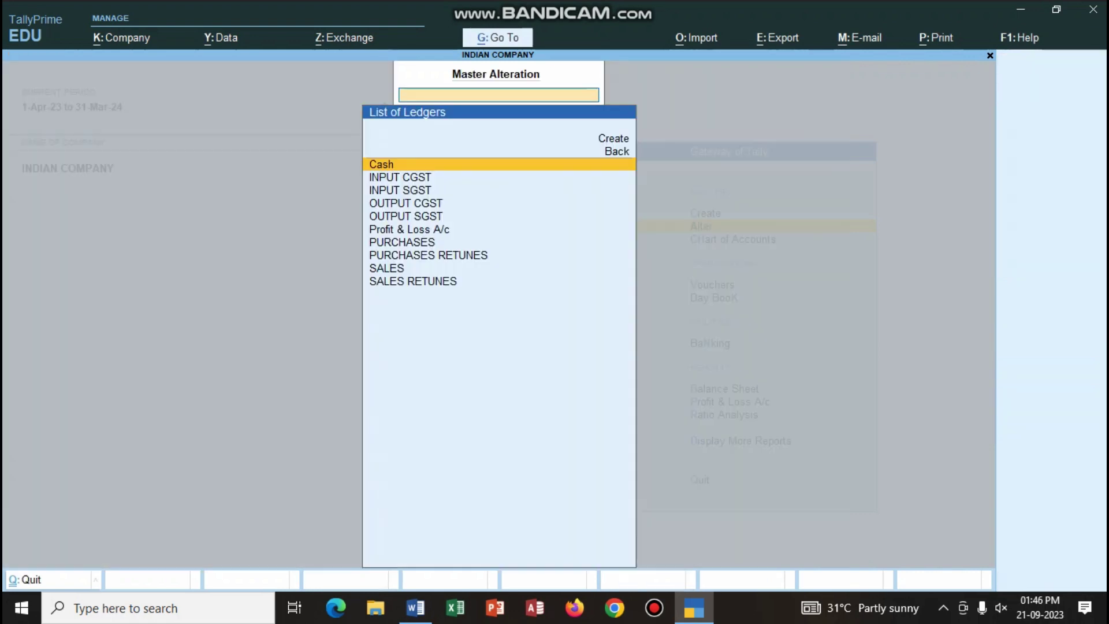
pyautogui.moveTo(415, 607)
pyautogui.press('Escape')
pyautogui.press('Escape')
# Step: Recheck the opening balances in Word, and start multi-ledger creation under All Items from TallyPrime's chart of accounts
pyautogui.click(415, 607)
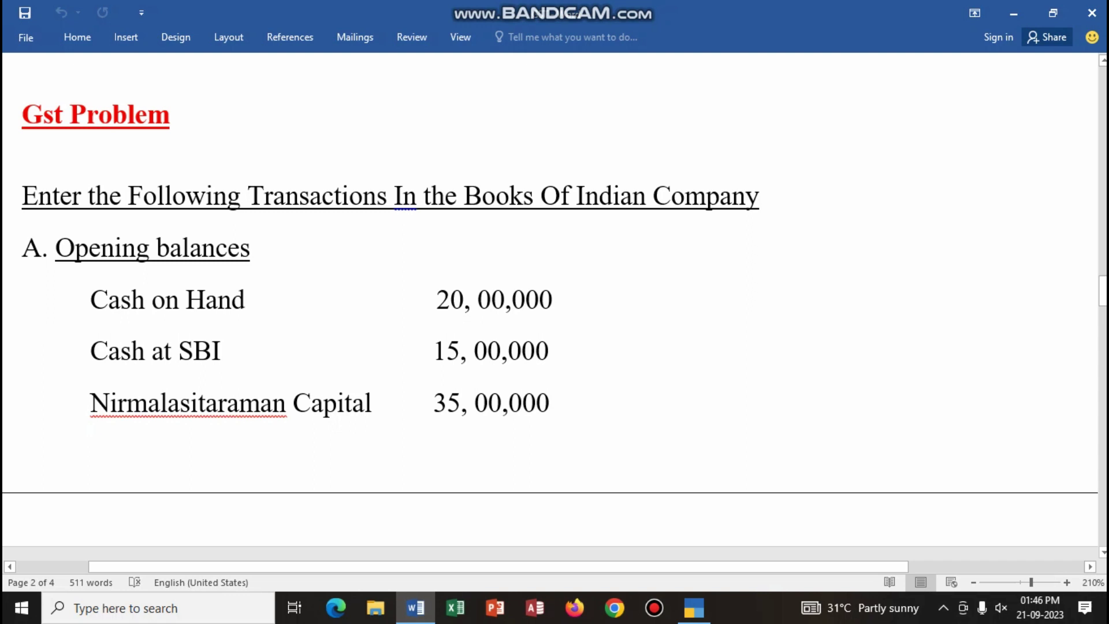
pyautogui.click(693, 607)
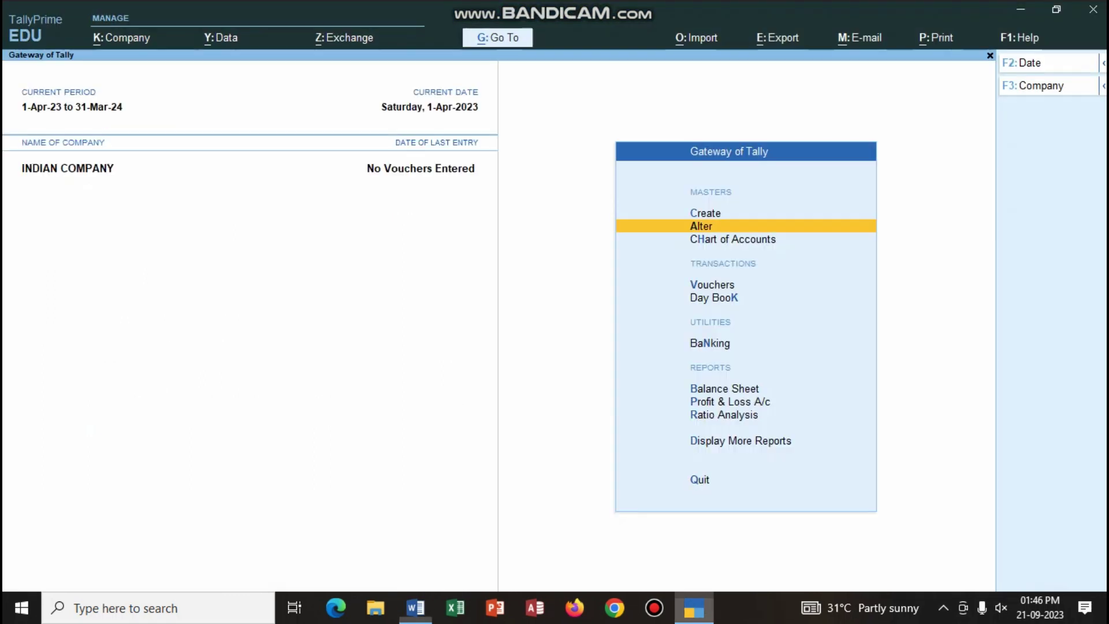
pyautogui.press('h')
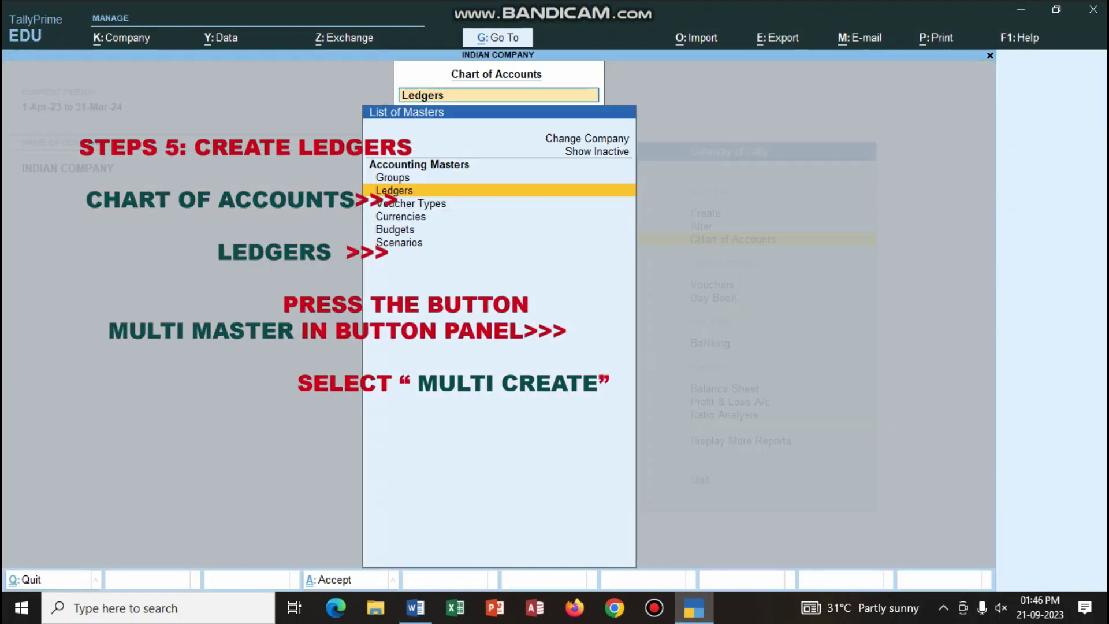
pyautogui.press('Return')
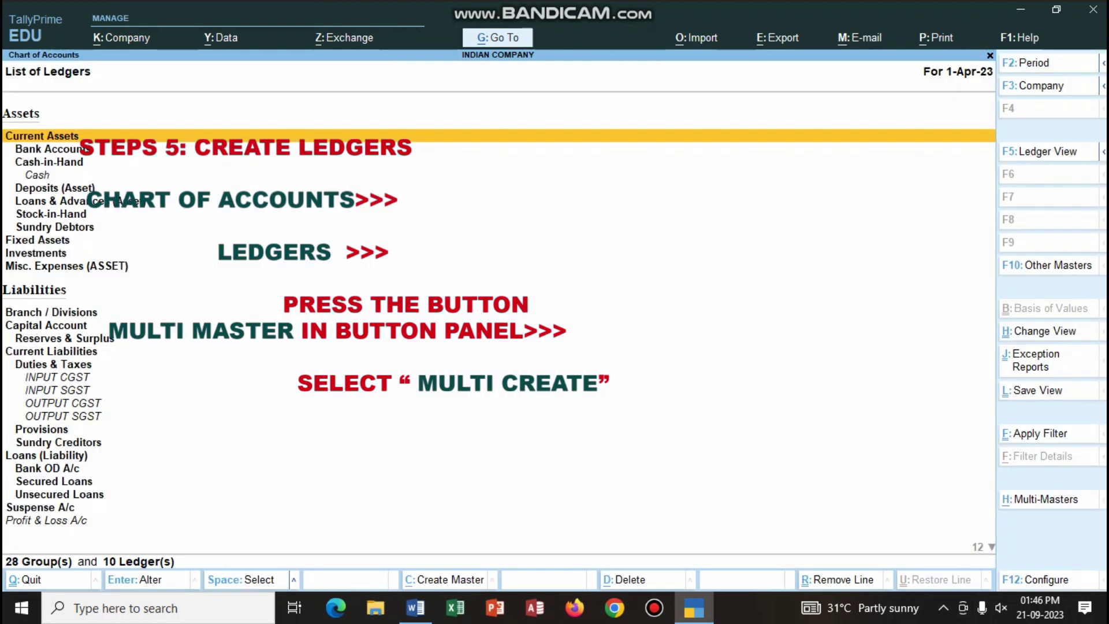
pyautogui.hotkey('alt', 'h')
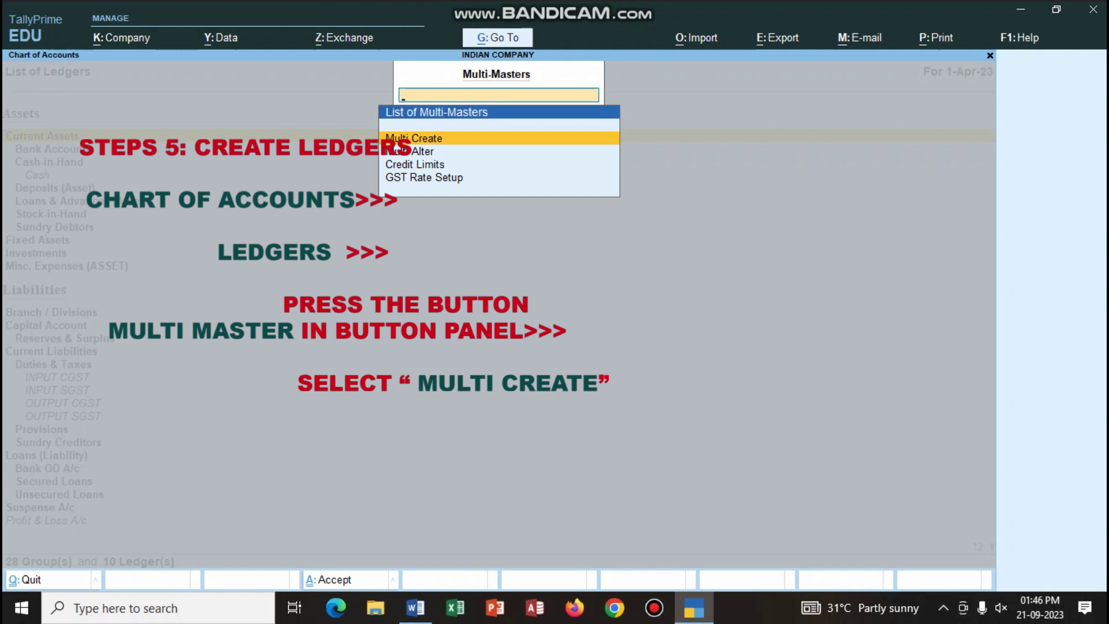
pyautogui.press('Return')
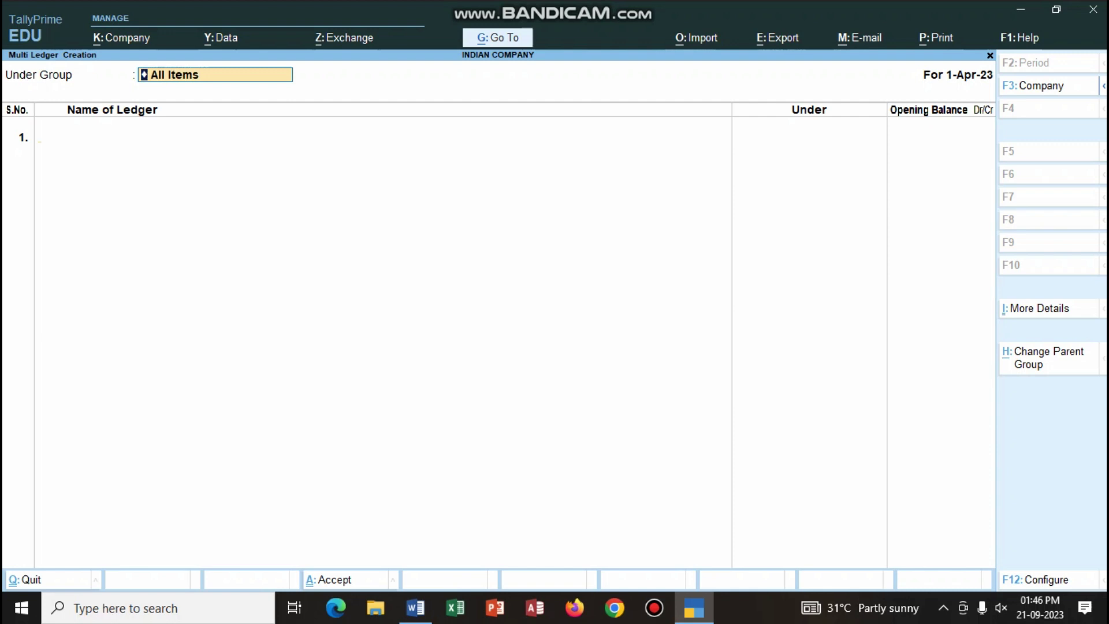
pyautogui.press('Return')
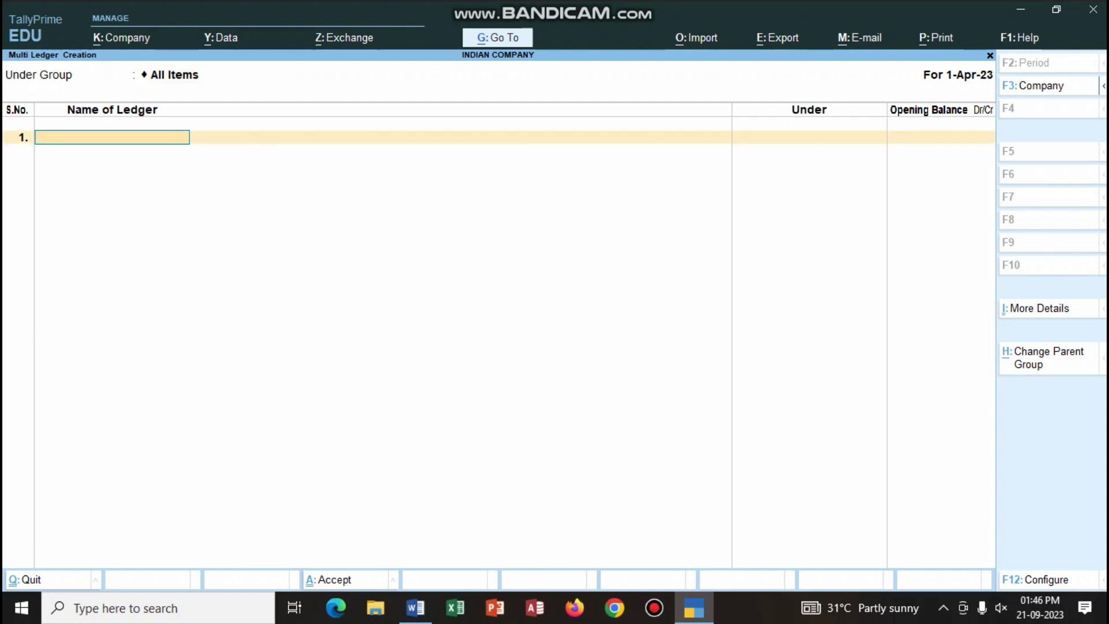
# Step: Add the ledger SBI BANK under Bank Accounts with the debit opening balance of 15,00,000 given in the Word document
pyautogui.write('SBI BANK')
pyautogui.press('Return')
pyautogui.press('Return')
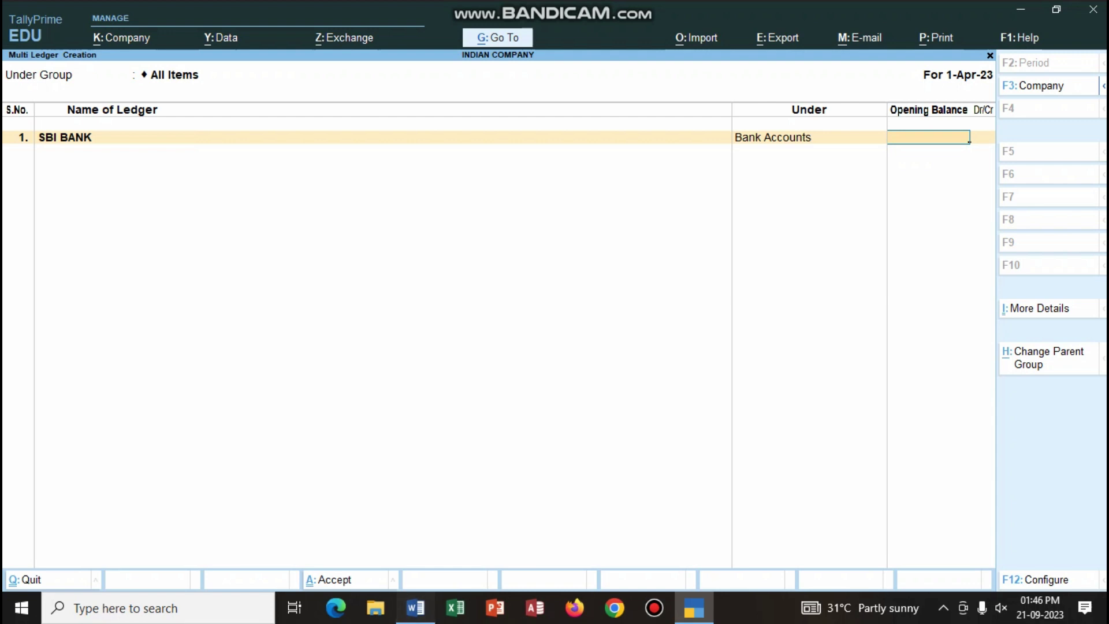
pyautogui.click(415, 607)
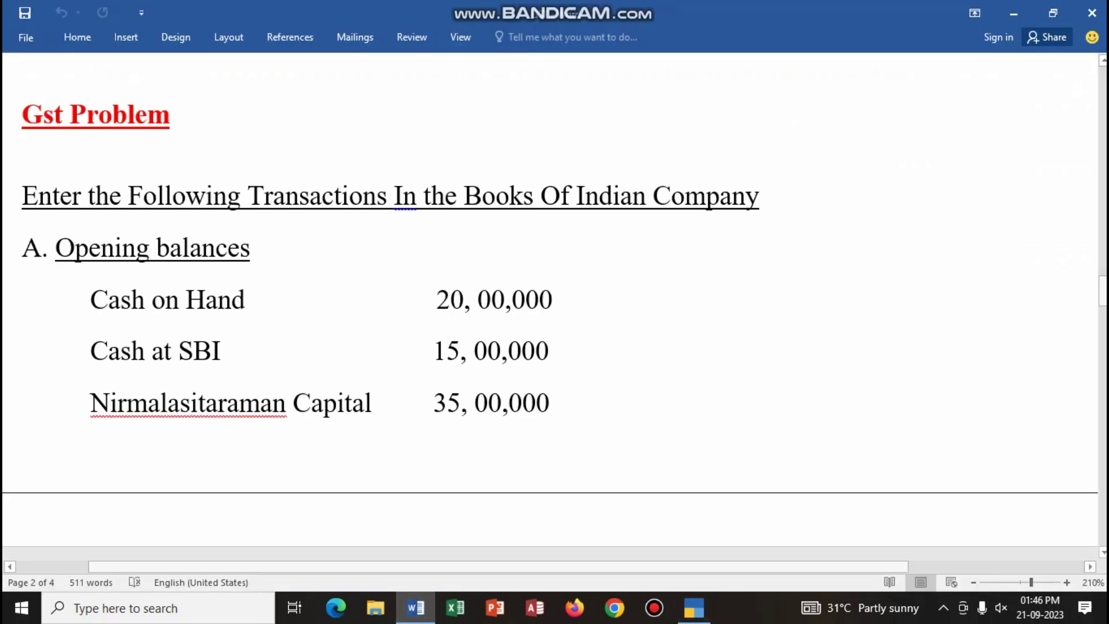
pyautogui.hotkey('alt', 'Tab')
pyautogui.write('1500000')
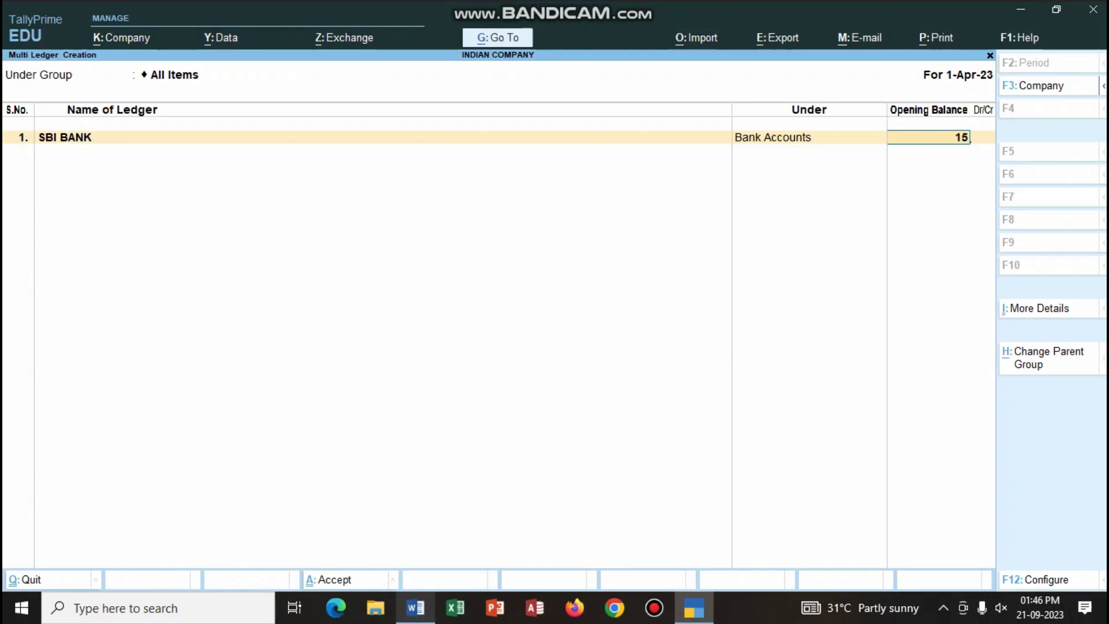
pyautogui.press('Return')
pyautogui.press('Return')
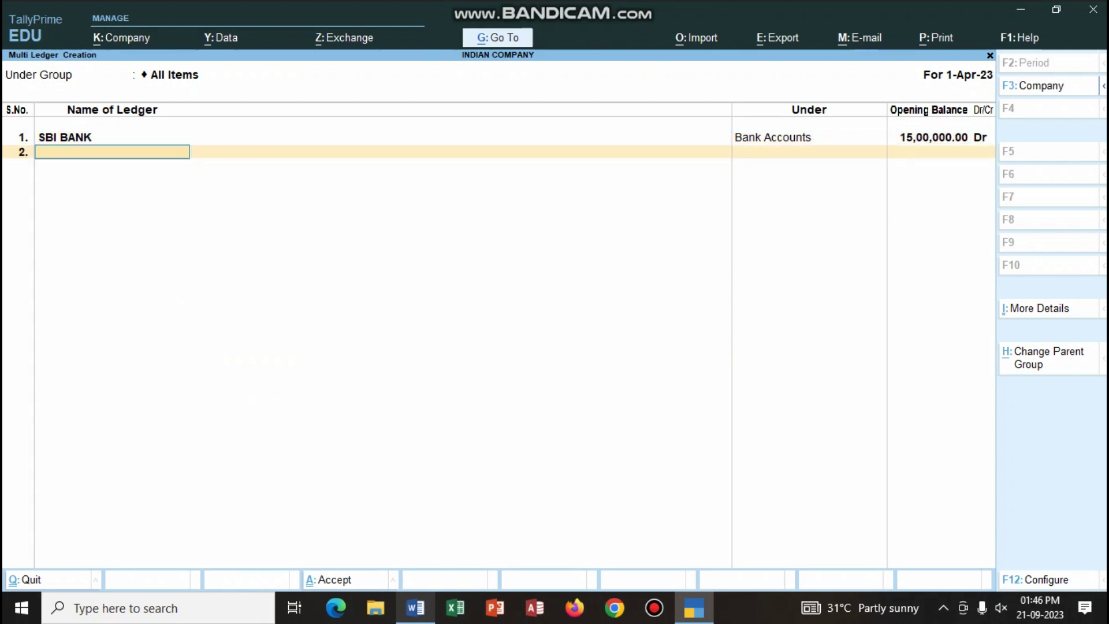
# Step: Add the ledger NIRMALASITARAMAN CAPTIAL under Capital Account with a credit opening balance of 35,00,000
pyautogui.write('NIRM')
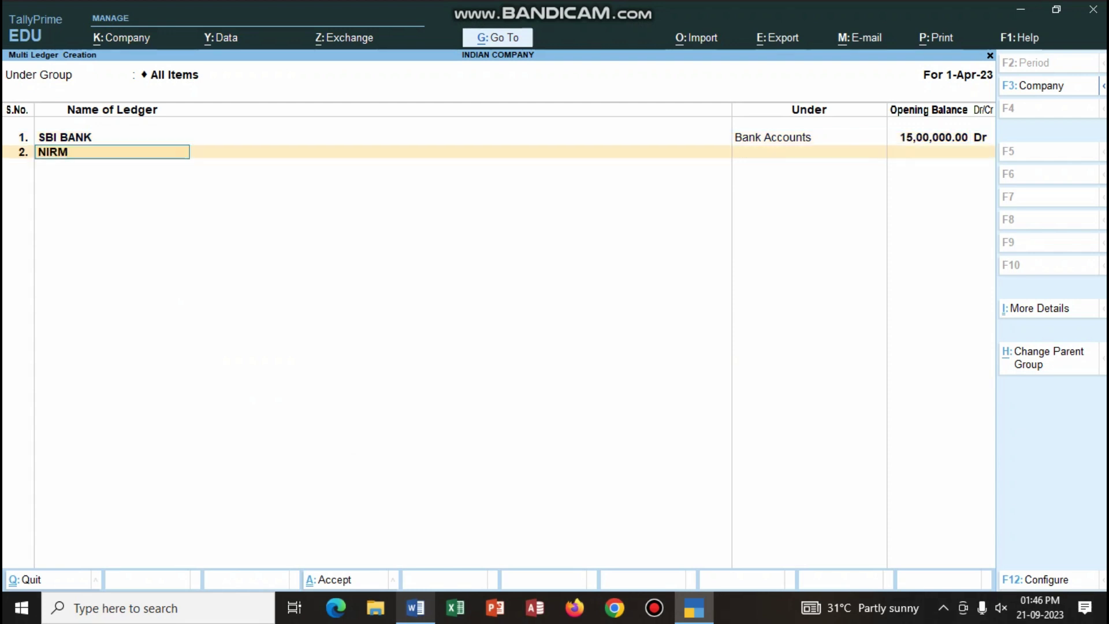
pyautogui.write('ALASITARAMAN CAPTIAL')
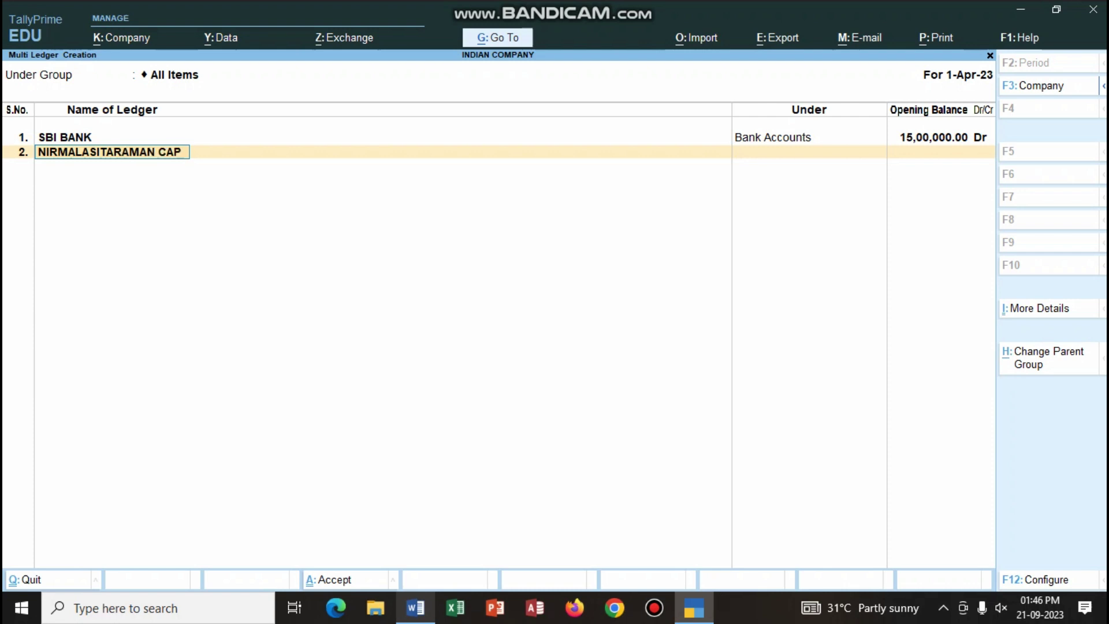
pyautogui.press('Return')
pyautogui.write('CAP')
pyautogui.press('Return')
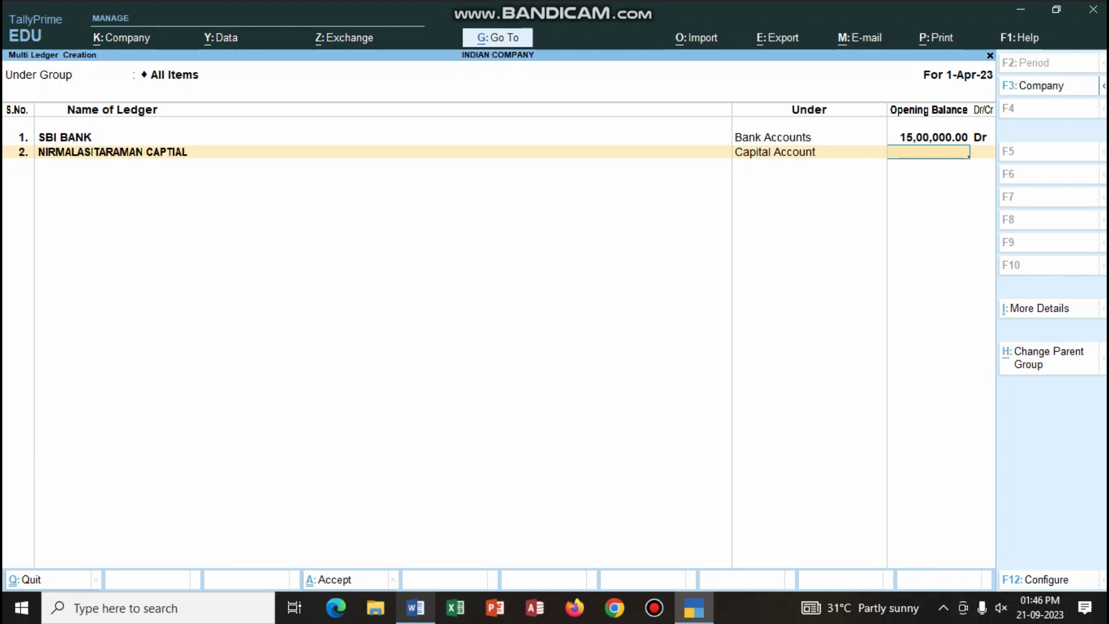
pyautogui.write('3500000')
pyautogui.press('Return')
pyautogui.press('Return')
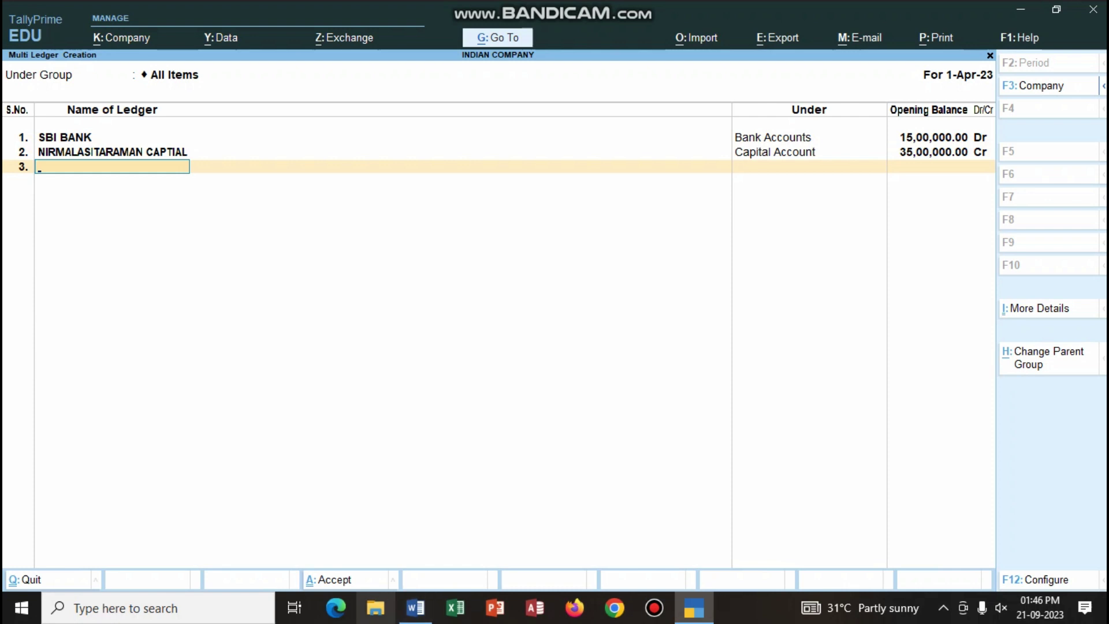
# Step: Review the section B transactions in Word, and add the ledger WAGES under Direct Expenses in TallyPrime
pyautogui.click(415, 608)
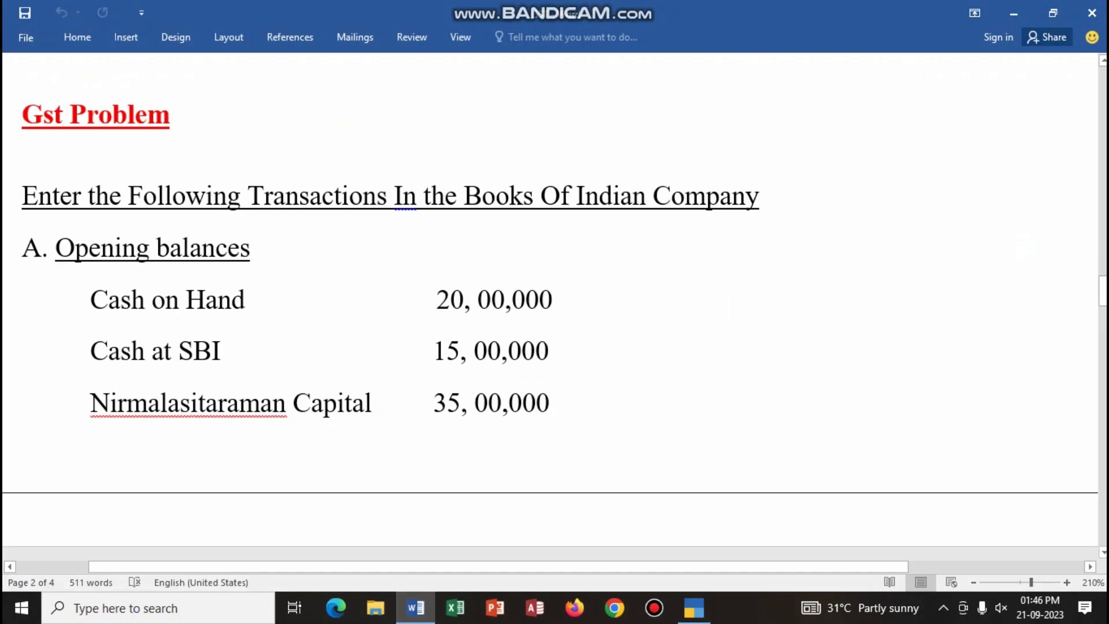
pyautogui.scroll(-1, 548, 300)
pyautogui.scroll(-10, 444, 418)
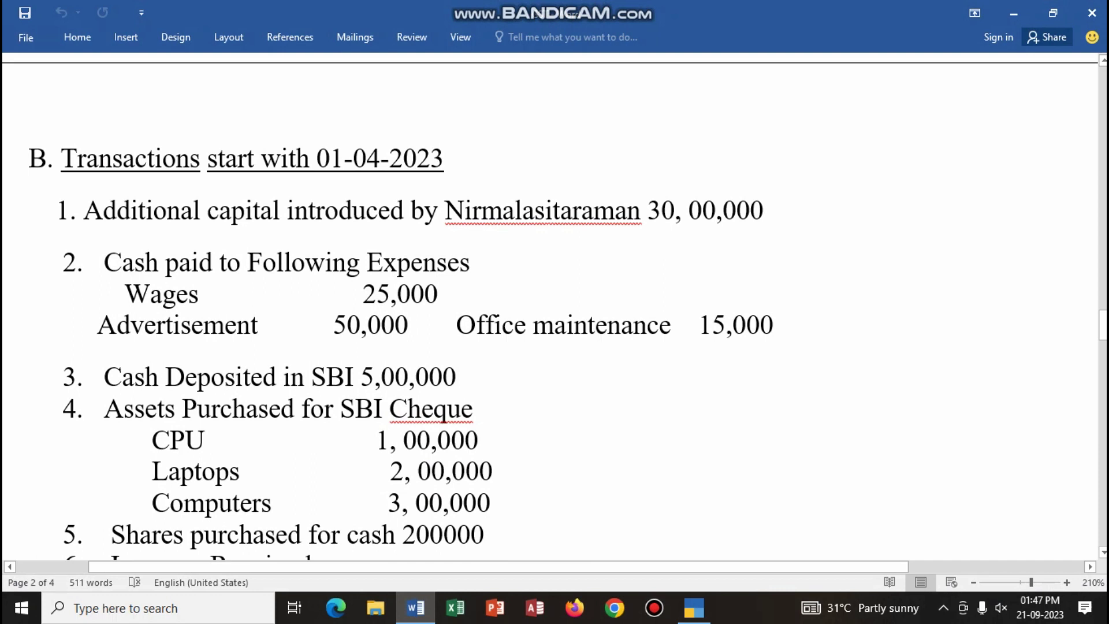
pyautogui.scroll(-3, 554, 312)
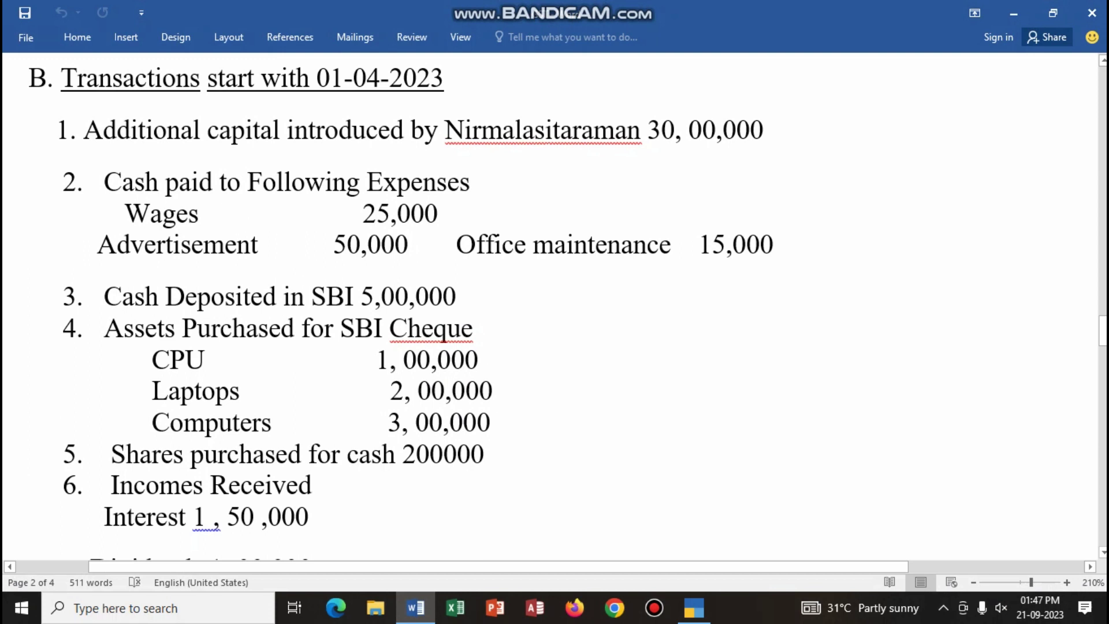
pyautogui.hotkey('alt', 'Tab')
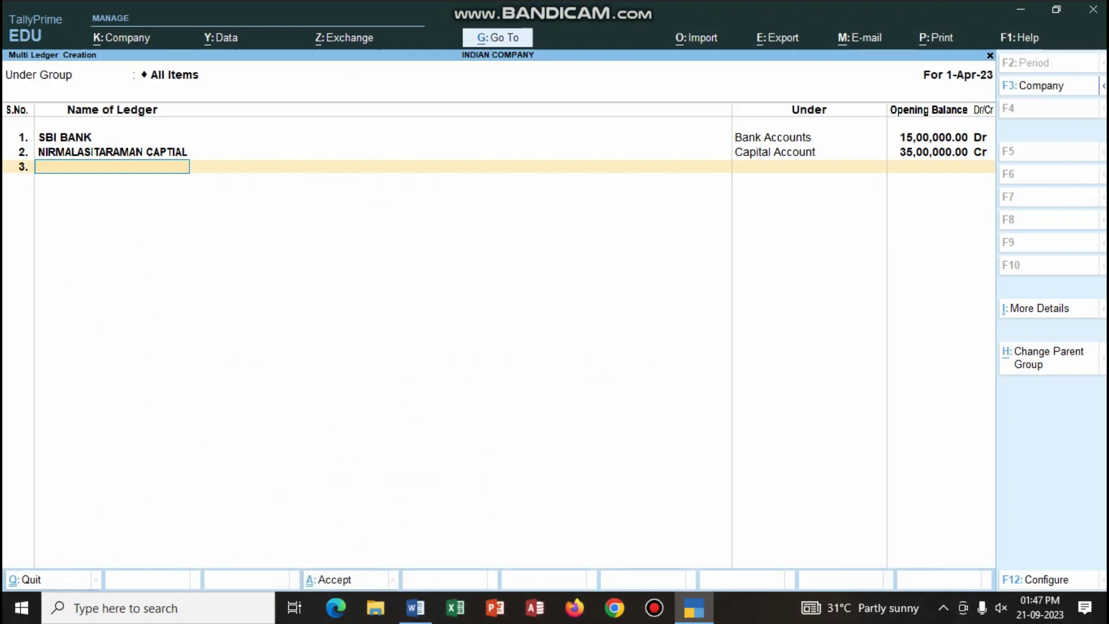
pyautogui.write('WAGES')
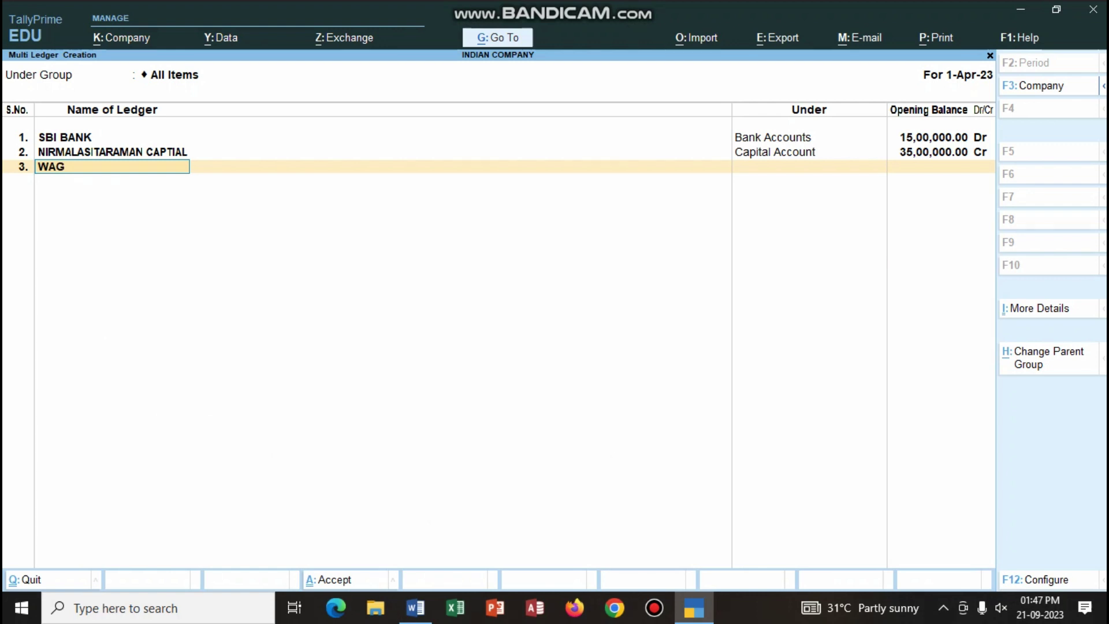
pyautogui.press('Return')
pyautogui.write('d')
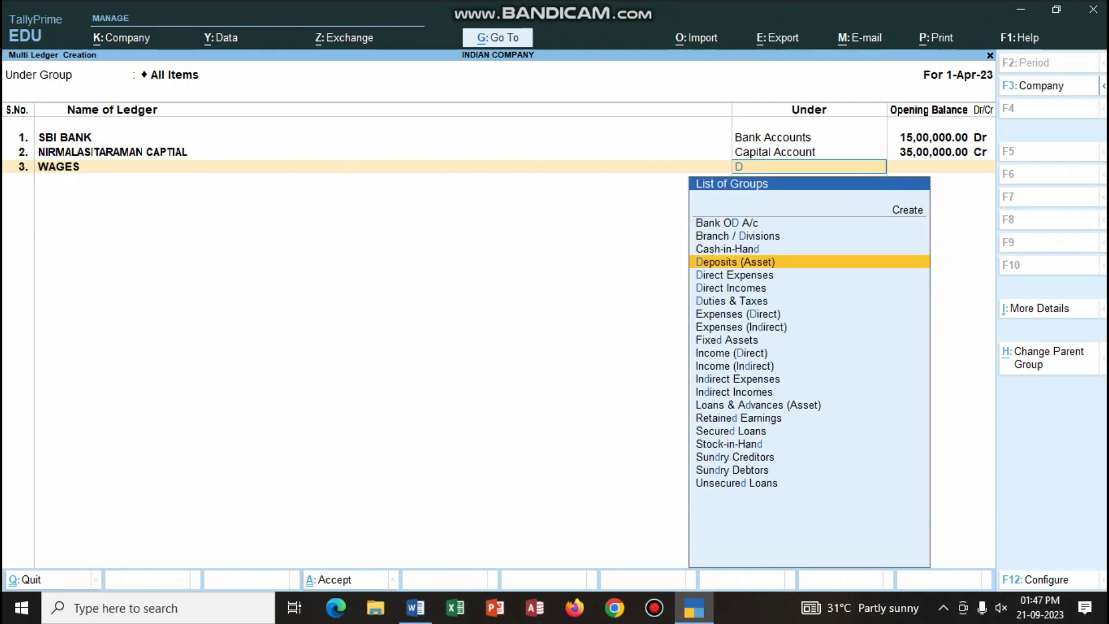
pyautogui.write('i')
pyautogui.press('Return')
pyautogui.press('Return')
# Step: Add the ledger ADVETRISEMENT under Indirect Expenses without an opening balance
pyautogui.write('ADVETRISE')
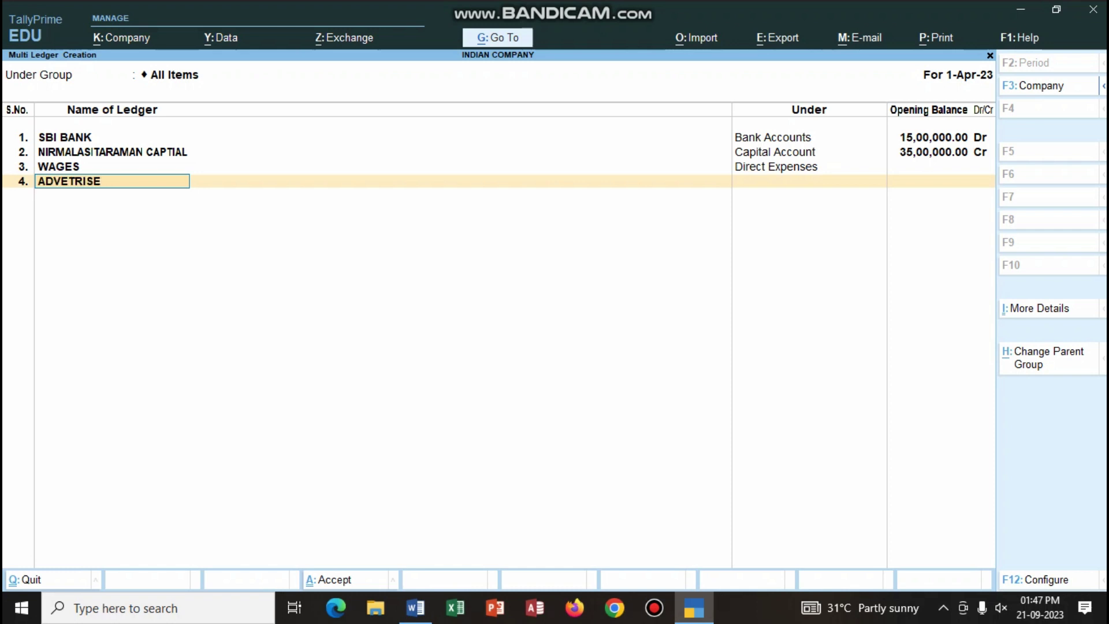
pyautogui.write('MENT')
pyautogui.press('Return')
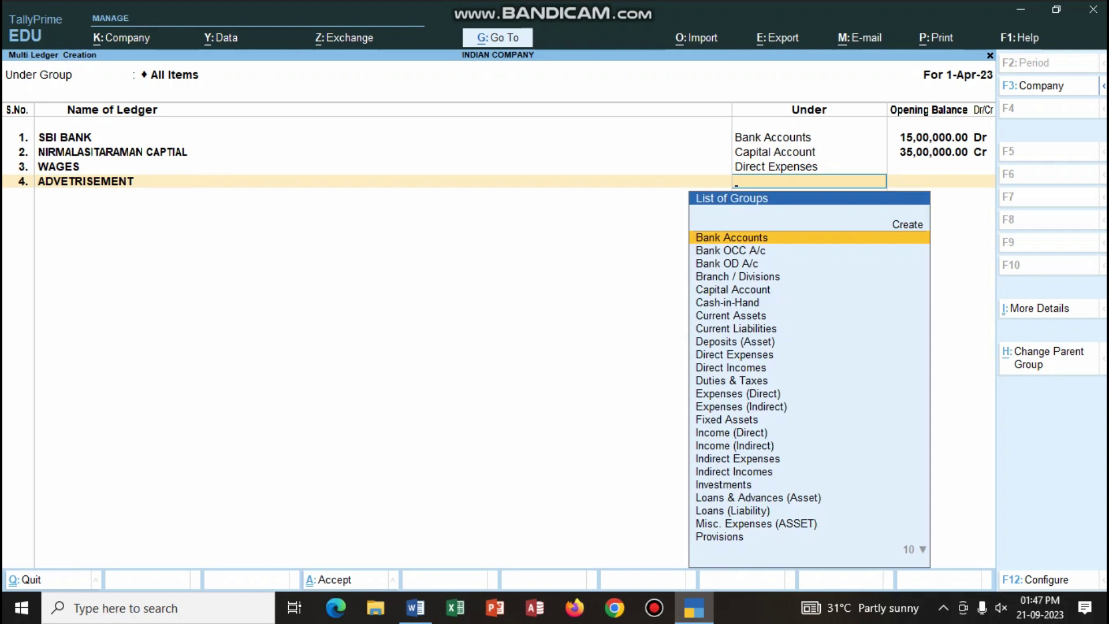
pyautogui.press('Up')
pyautogui.press('Return')
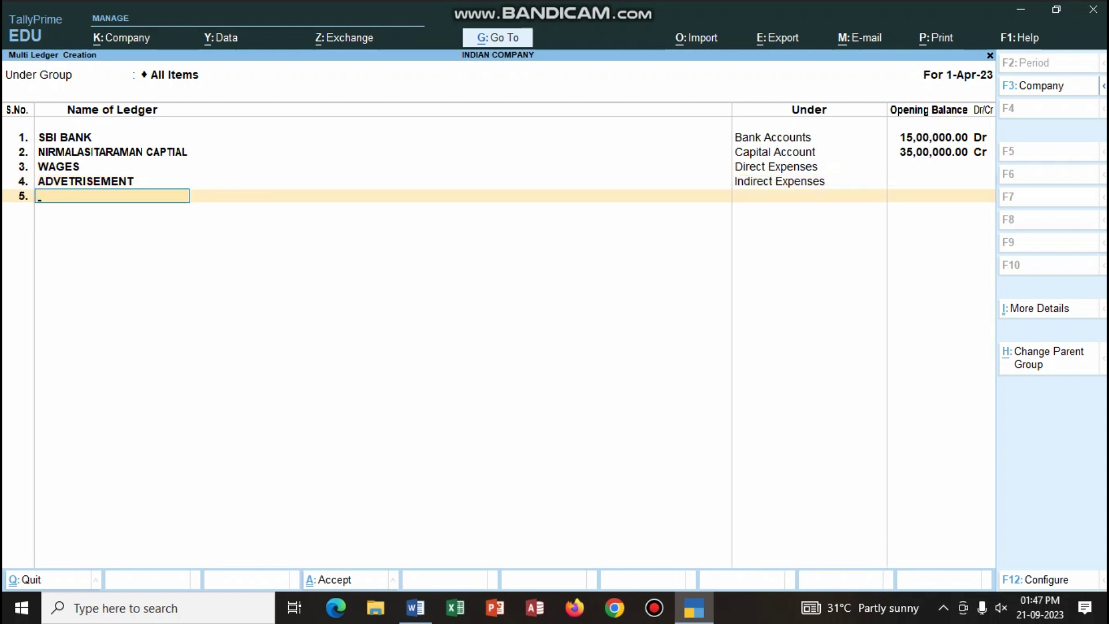
# Step: Add the ledger OFFICE MAINTANCE under Indirect Expenses without an opening balance
pyautogui.write('OFFICE MAINTANCE')
pyautogui.press('Return')
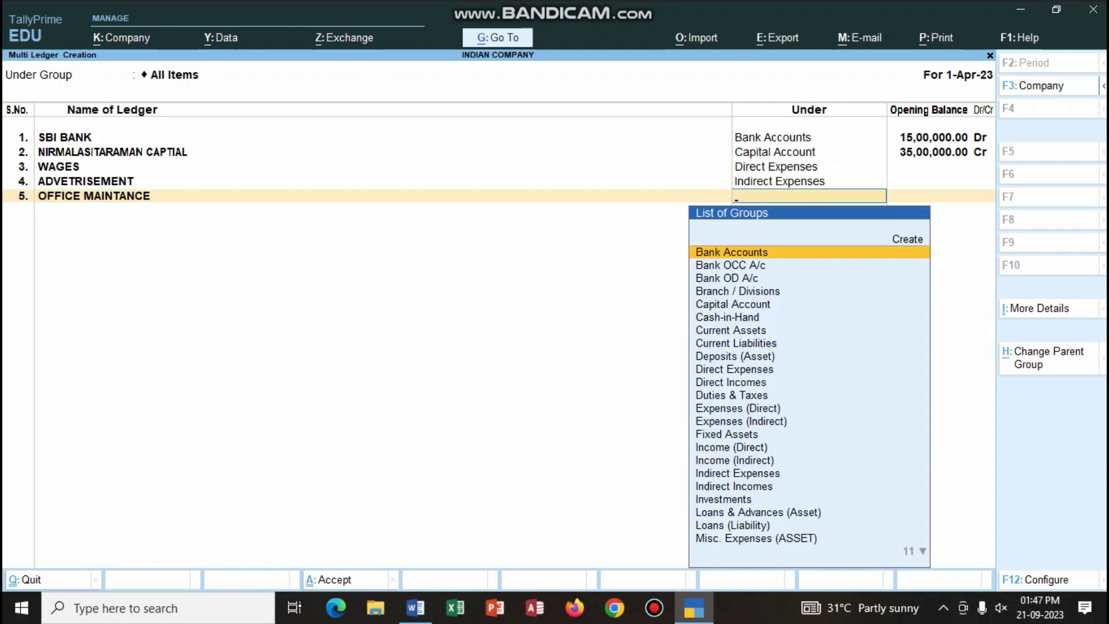
pyautogui.press('Up')
pyautogui.press('Up')
pyautogui.press('Up')
pyautogui.press('Return')
pyautogui.press('Return')
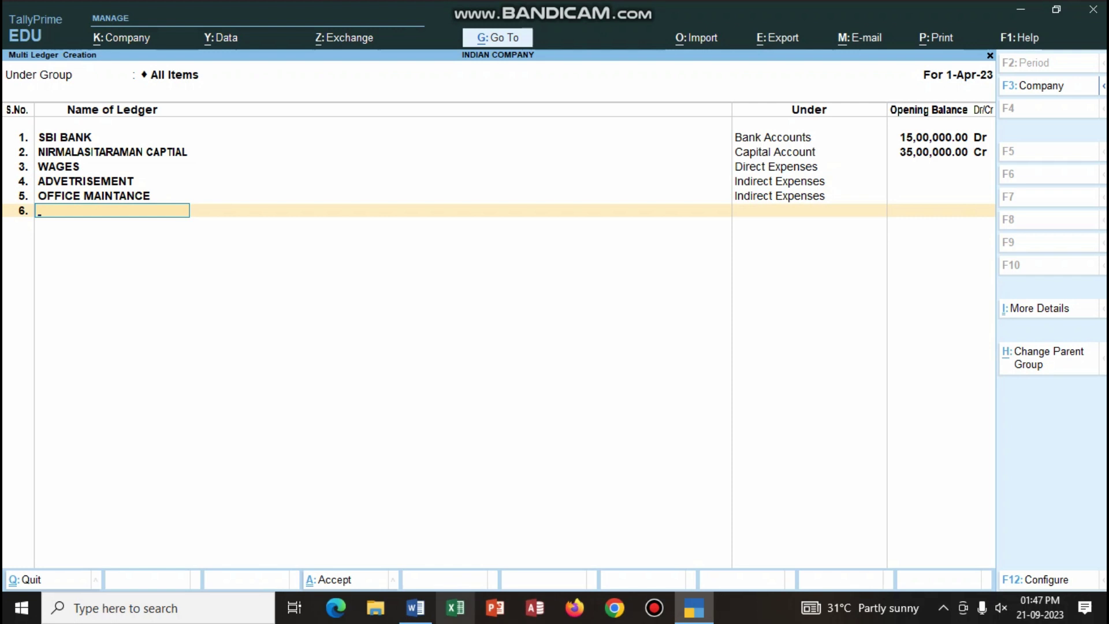
# Step: Check the assets purchased by SBI cheque in Word, and add the ledger CPU under Fixed Assets in TallyPrime
pyautogui.click(416, 607)
pyautogui.scroll(-3, 444, 176)
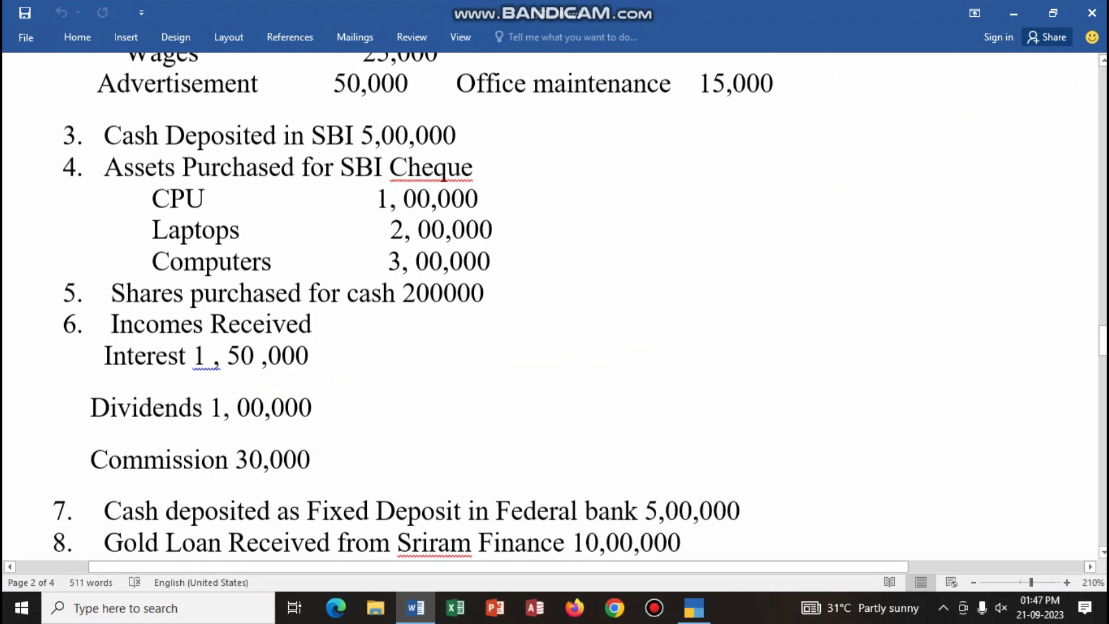
pyautogui.scroll(-2, 479, 306)
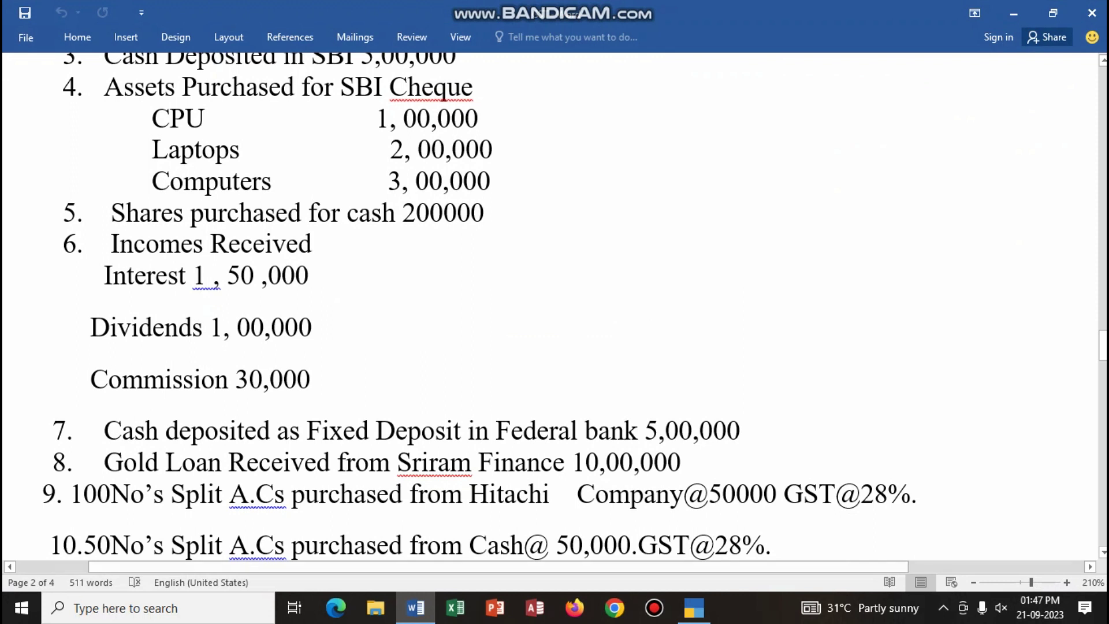
pyautogui.hotkey('alt', 'Tab')
pyautogui.write('CPU')
pyautogui.press('Return')
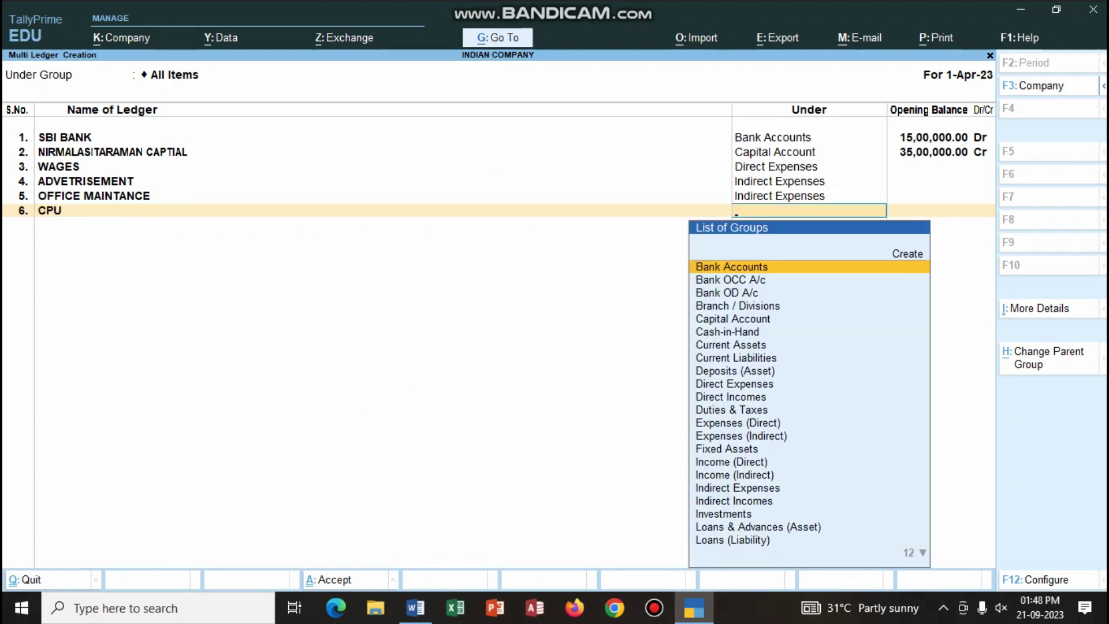
pyautogui.write('fix')
pyautogui.press('Return')
pyautogui.press('Return')
# Step: Add the ledgers LAPTOP and COMPUTER under Fixed Assets, both without opening balances
pyautogui.write('LAPTOP')
pyautogui.press('Return')
pyautogui.write('fix')
pyautogui.press('Return')
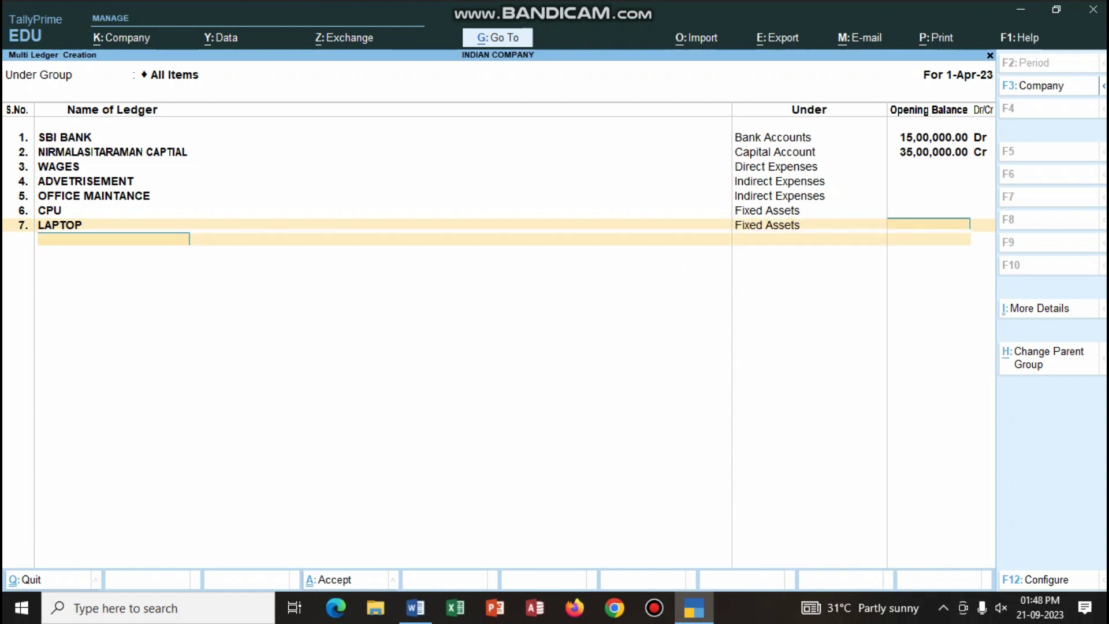
pyautogui.press('Return')
pyautogui.write('COMPUTER')
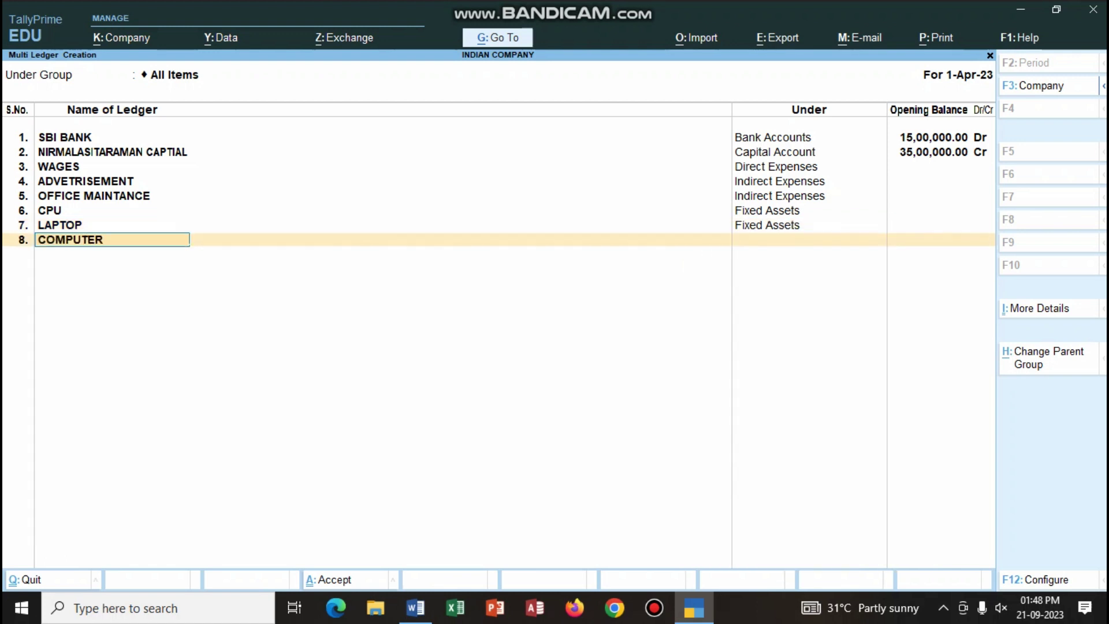
pyautogui.press('Return')
pyautogui.write('F')
pyautogui.press('Return')
pyautogui.press('Return')
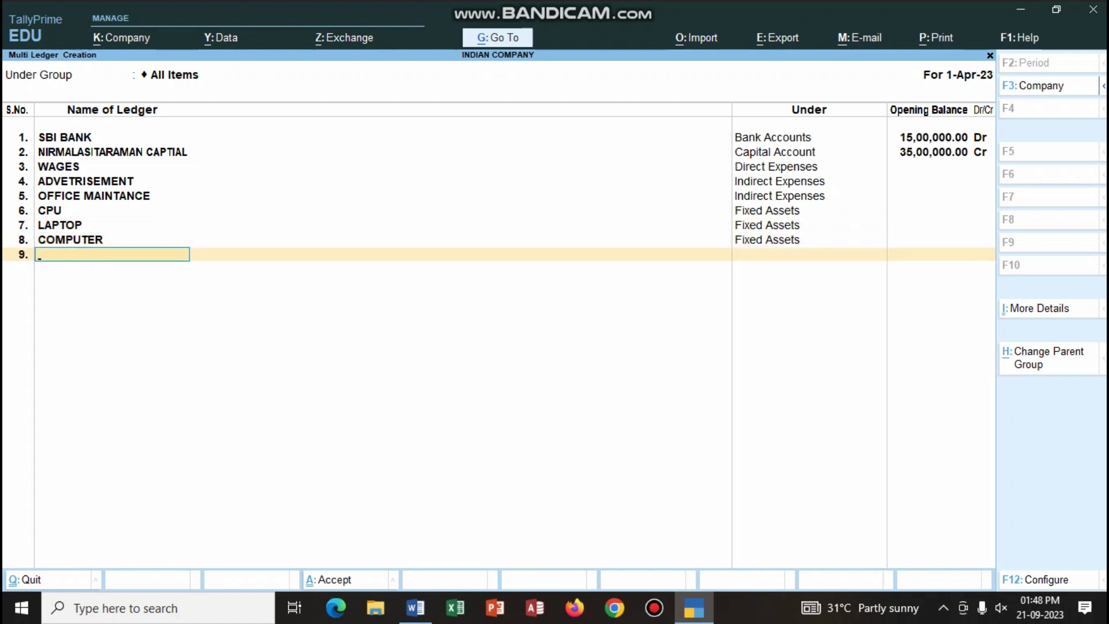
# Step: Check transaction 5 in the Word document, and add the ledger SHARES under Investments in TallyPrime
pyautogui.click(415, 607)
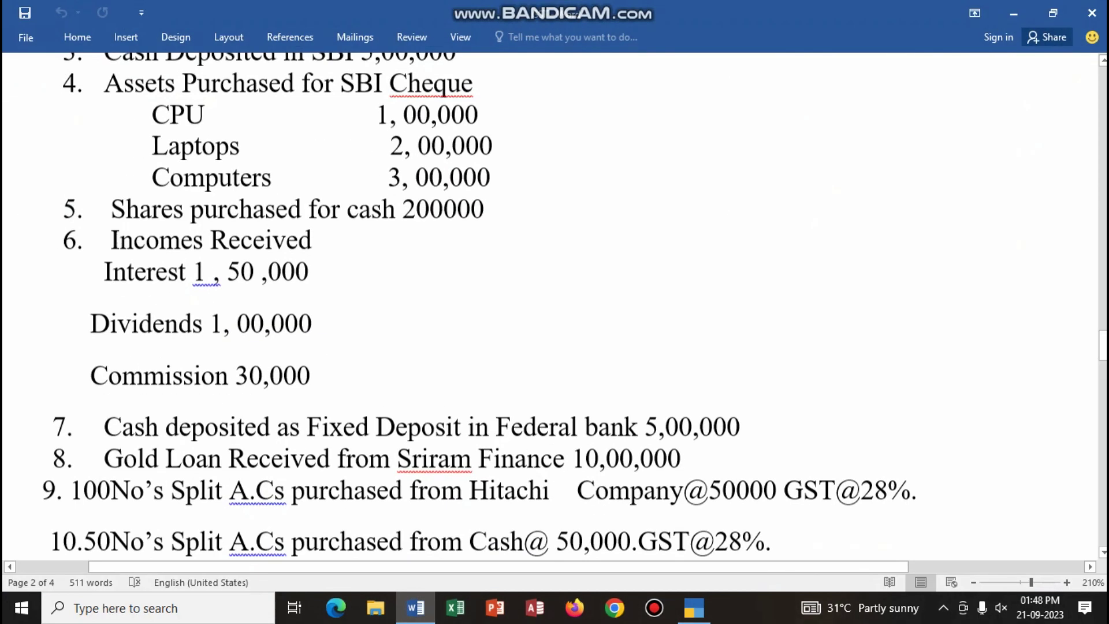
pyautogui.scroll(-2, 470, 306)
pyautogui.scroll(1, 470, 306)
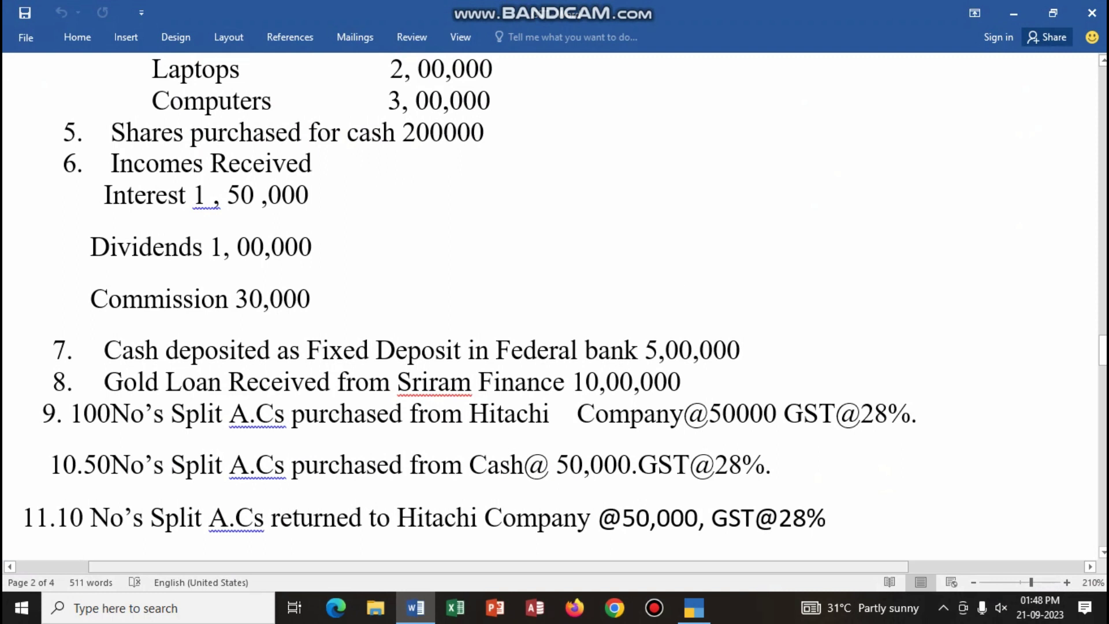
pyautogui.click(415, 608)
pyautogui.write('SHARES')
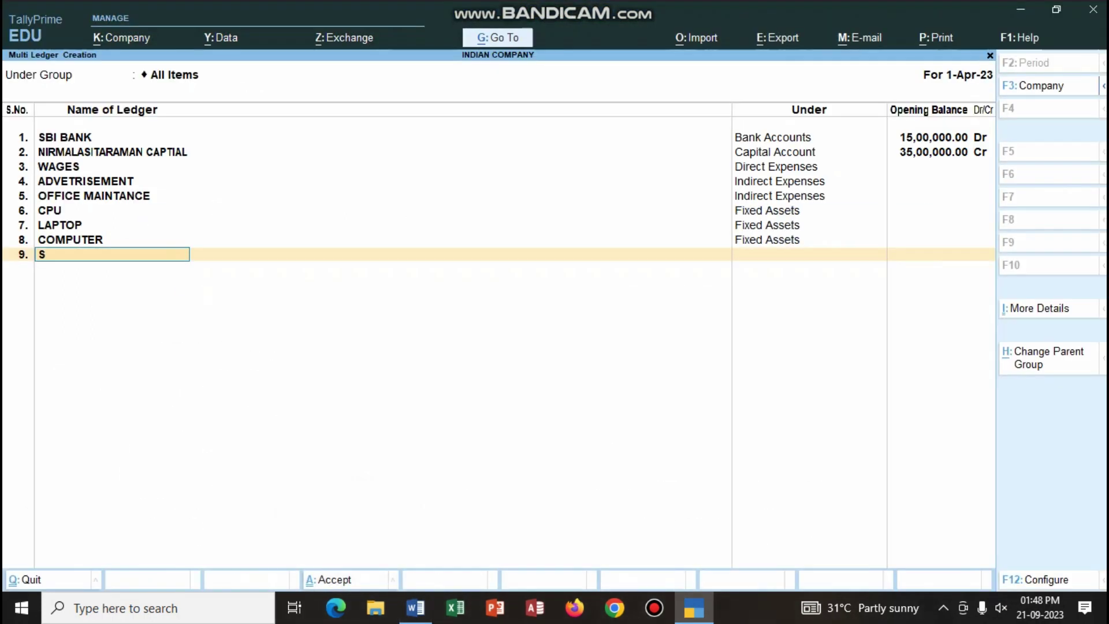
pyautogui.press('Return')
pyautogui.write('inv')
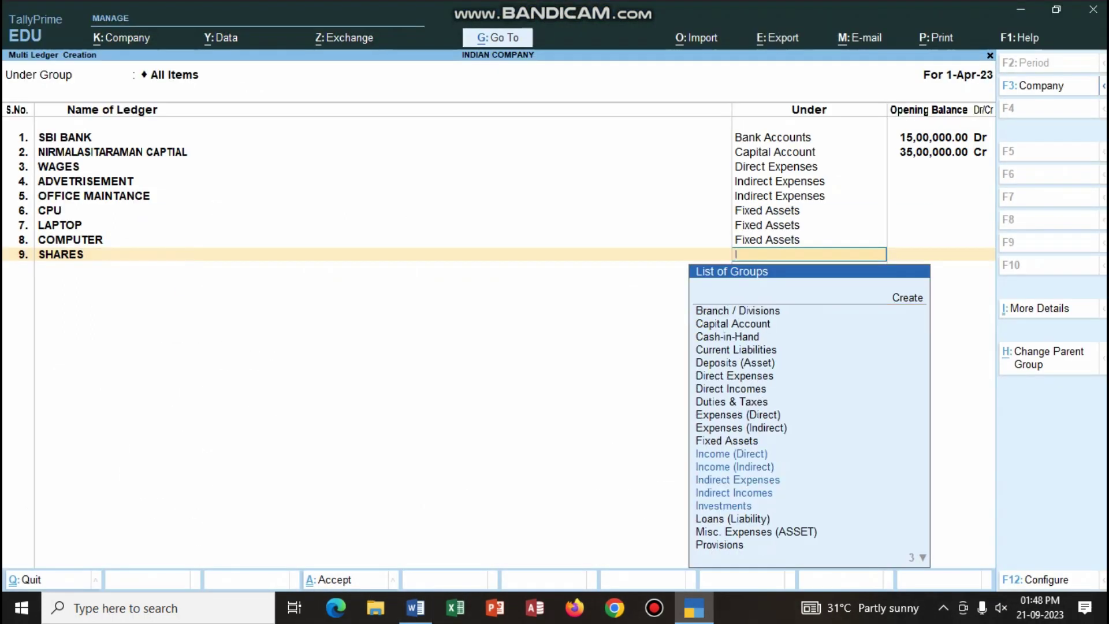
pyautogui.press('Return')
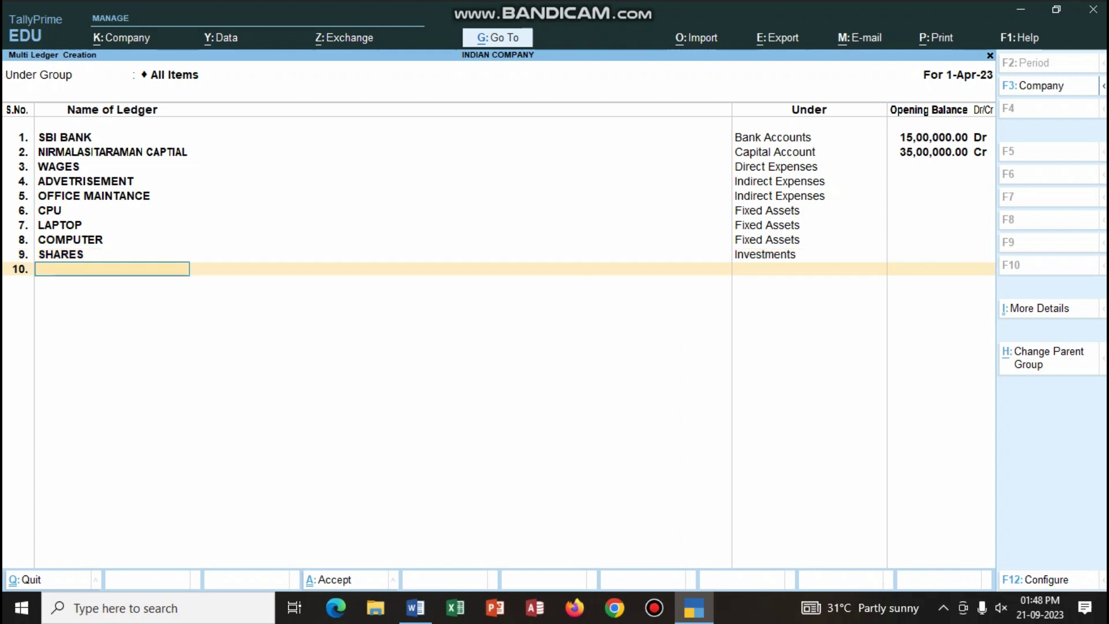
# Step: Check the incomes received in the Word document, and add the ledger INTEREST under Indirect Incomes in TallyPrime
pyautogui.click(416, 607)
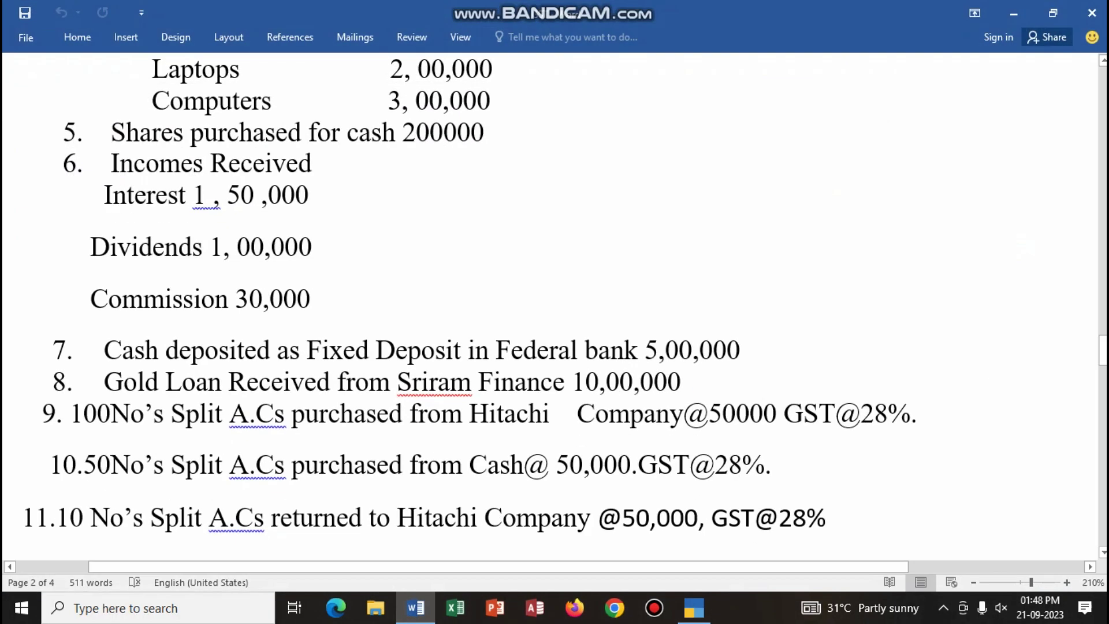
pyautogui.scroll(-1, 554, 306)
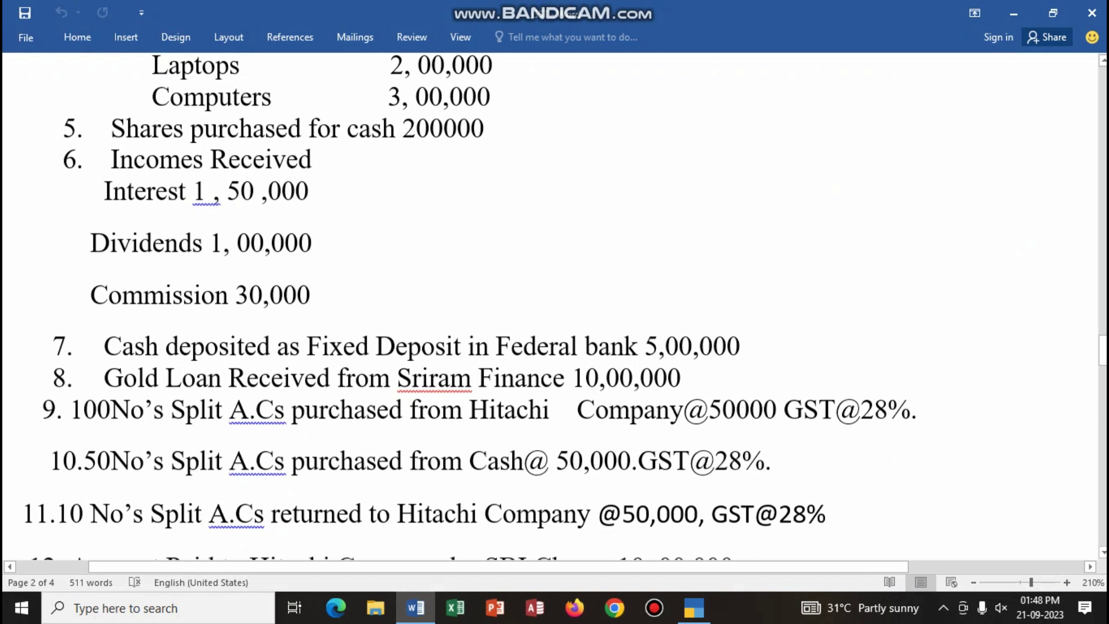
pyautogui.scroll(-3, 554, 306)
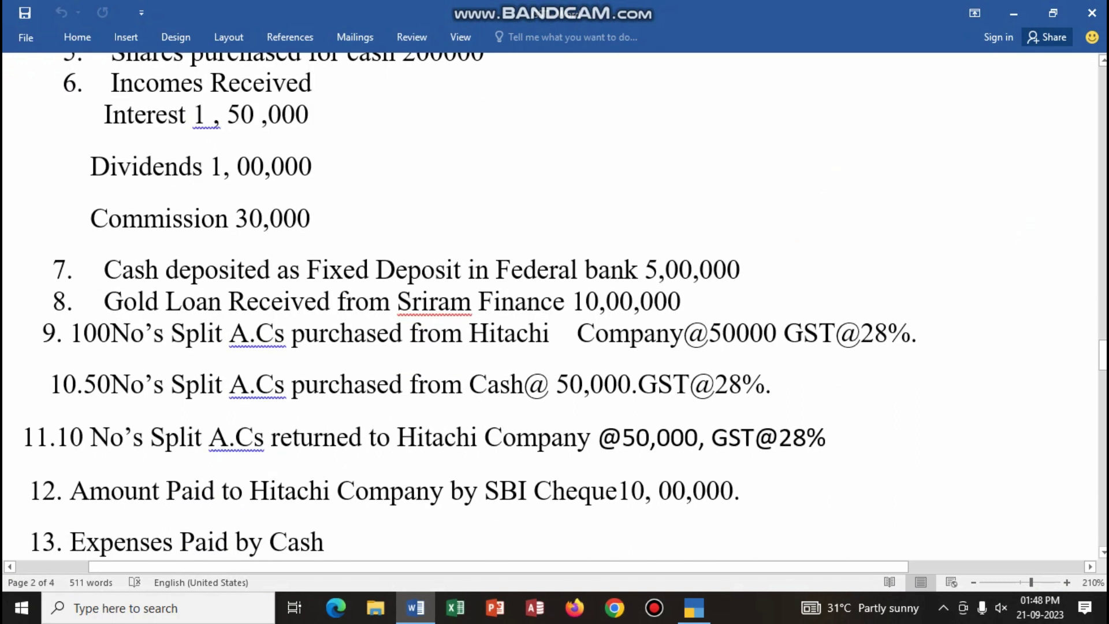
pyautogui.click(415, 607)
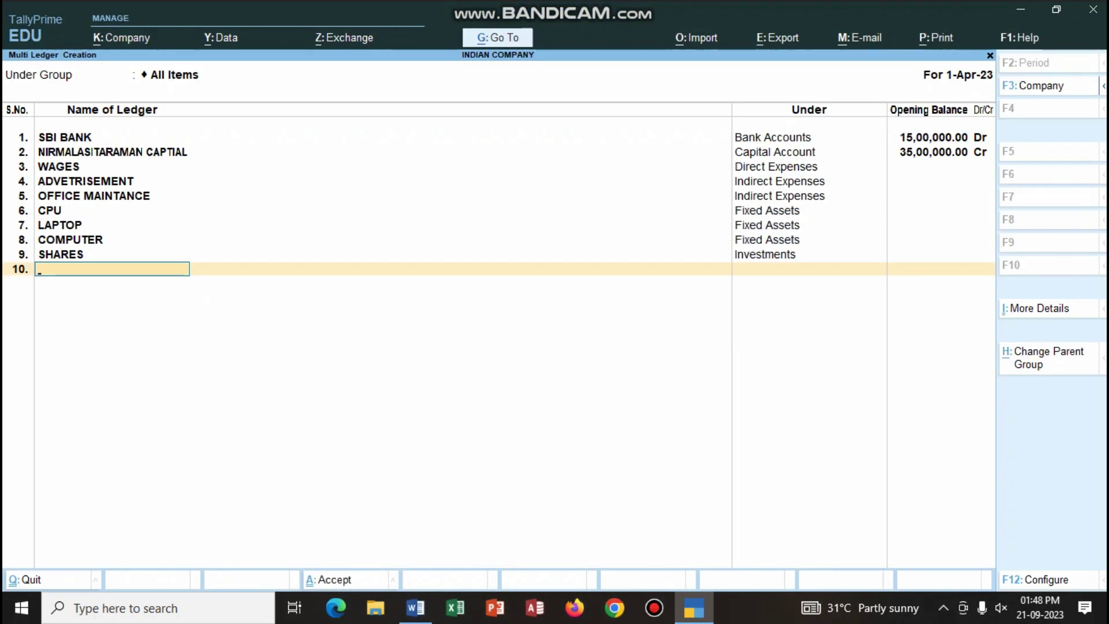
pyautogui.write('INTERES')
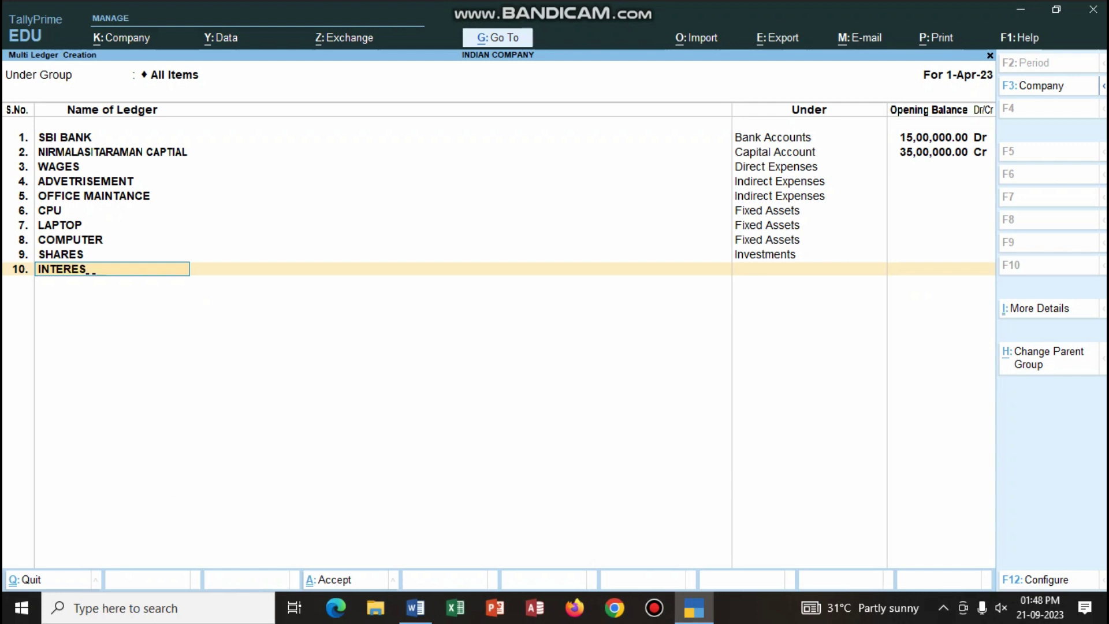
pyautogui.write('T')
pyautogui.press('Return')
pyautogui.write('I')
pyautogui.press('Up')
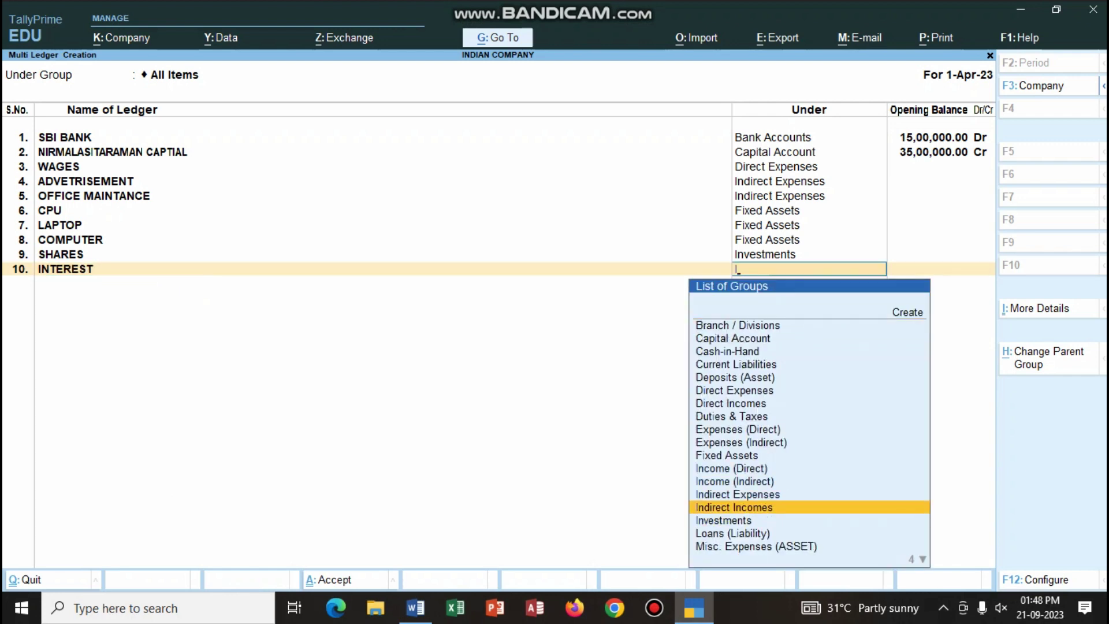
pyautogui.press('Return')
pyautogui.press('Return')
# Step: Add the ledger DIVIDEND under Indirect Incomes without an opening balance
pyautogui.write('DIVIDEND')
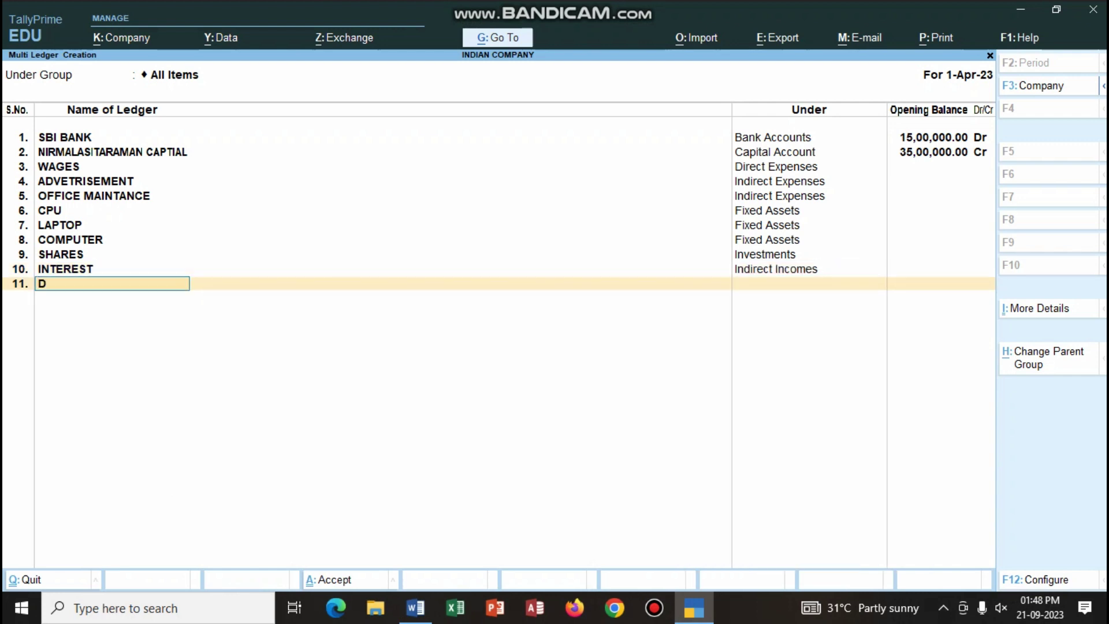
pyautogui.press('Return')
pyautogui.write('Indirect in')
pyautogui.press('Return')
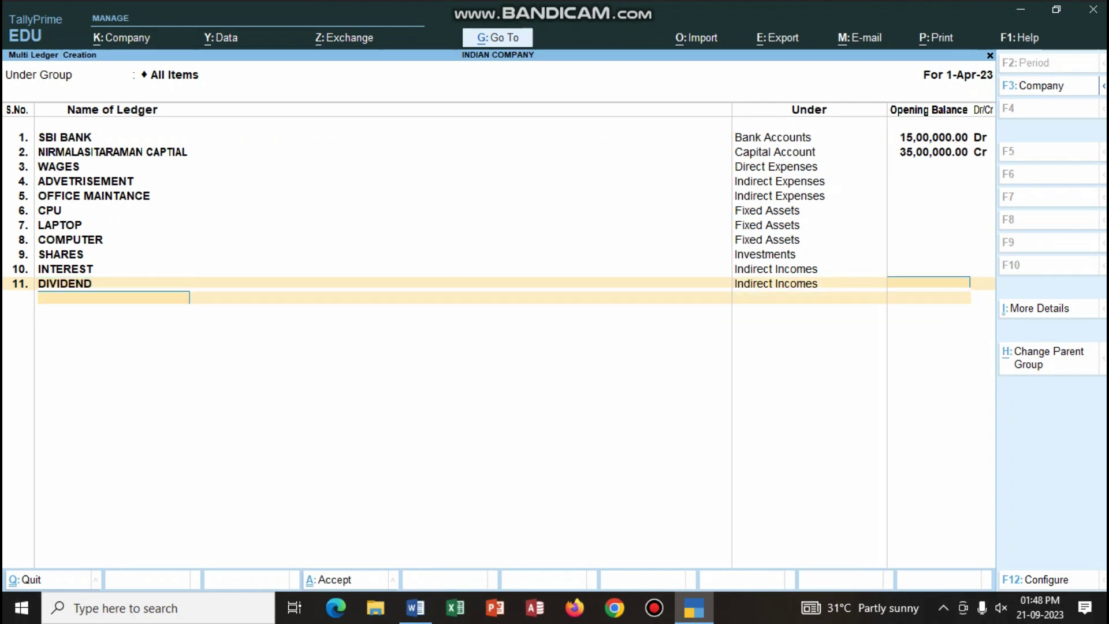
pyautogui.press('Return')
# Step: Add the ledger COMMISSION under Indirect Incomes without an opening balance
pyautogui.write('MI')
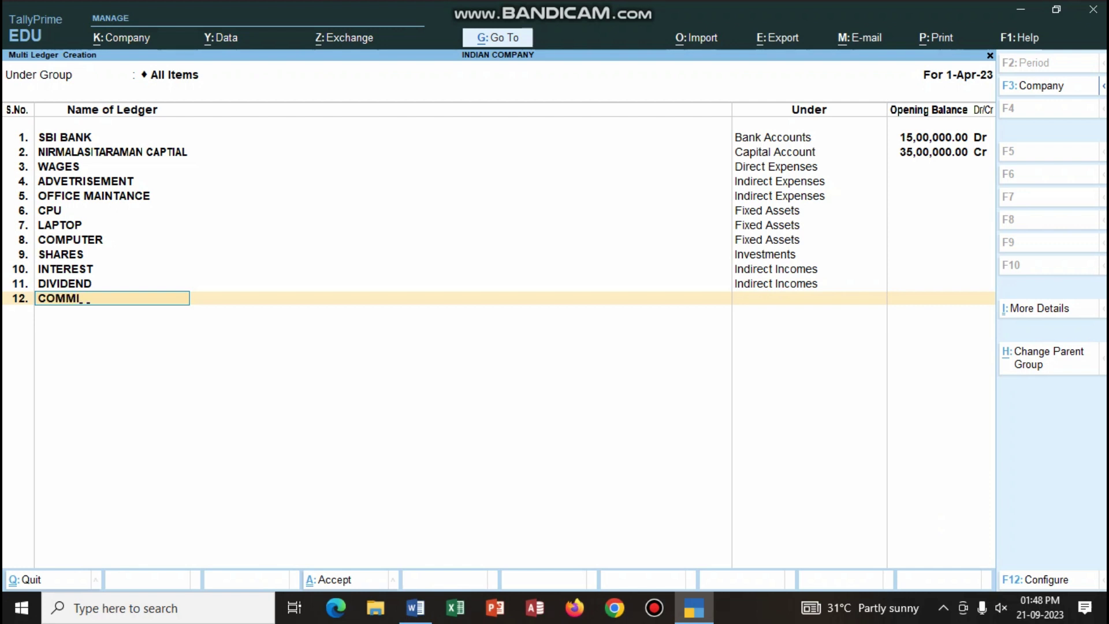
pyautogui.write('SSION')
pyautogui.press('Return')
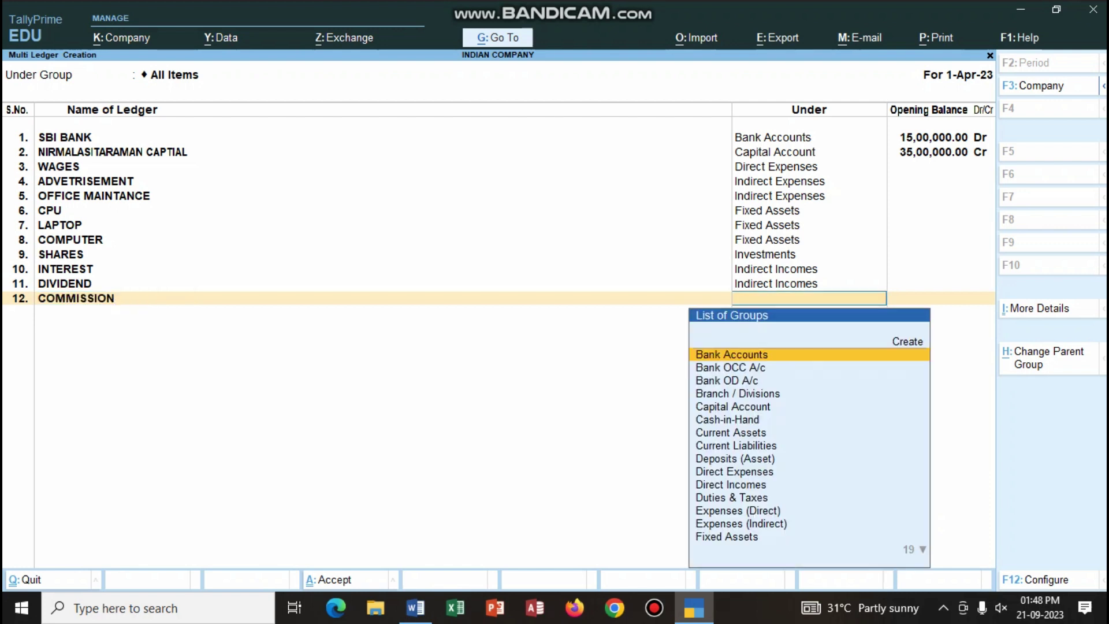
pyautogui.write('I')
pyautogui.press('BackSpace')
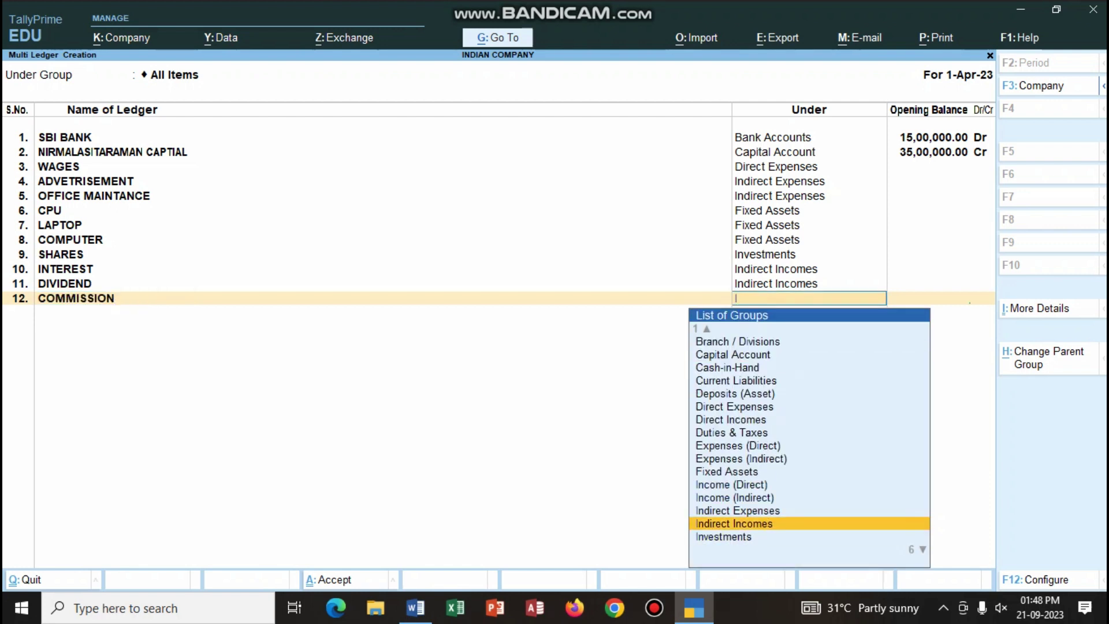
pyautogui.press('Return')
pyautogui.press('Return')
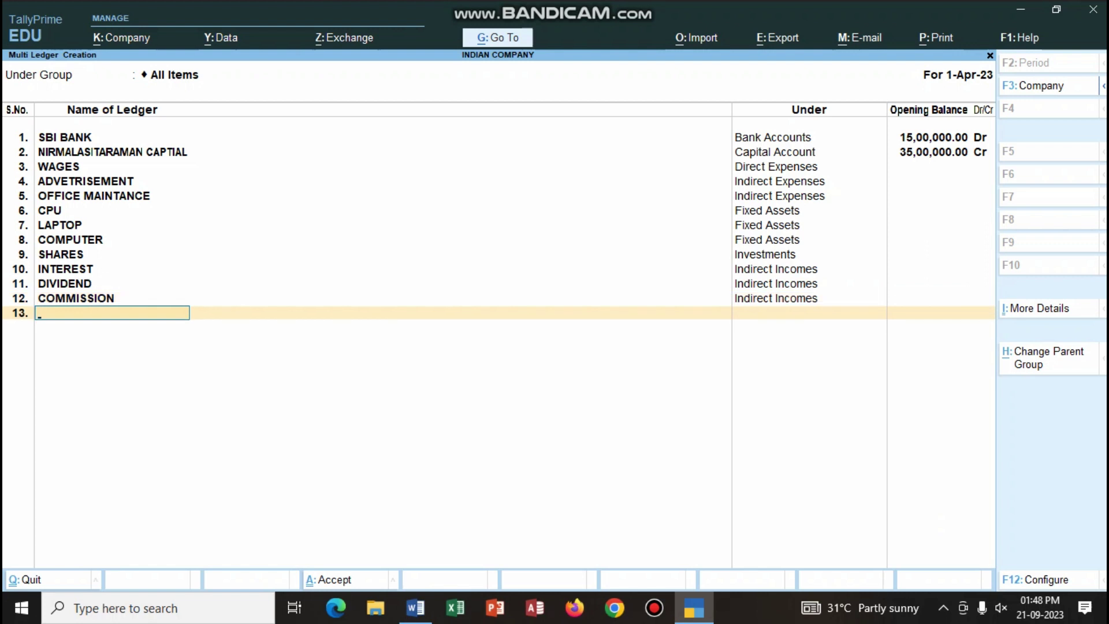
# Step: Check transaction 7 in Word, and add the ledger FEDRAL BANK FIXED DEPOSIT under Deposits (Asset) in TallyPrime
pyautogui.hotkey('alt', 'Tab')
pyautogui.scroll(-3, 554, 306)
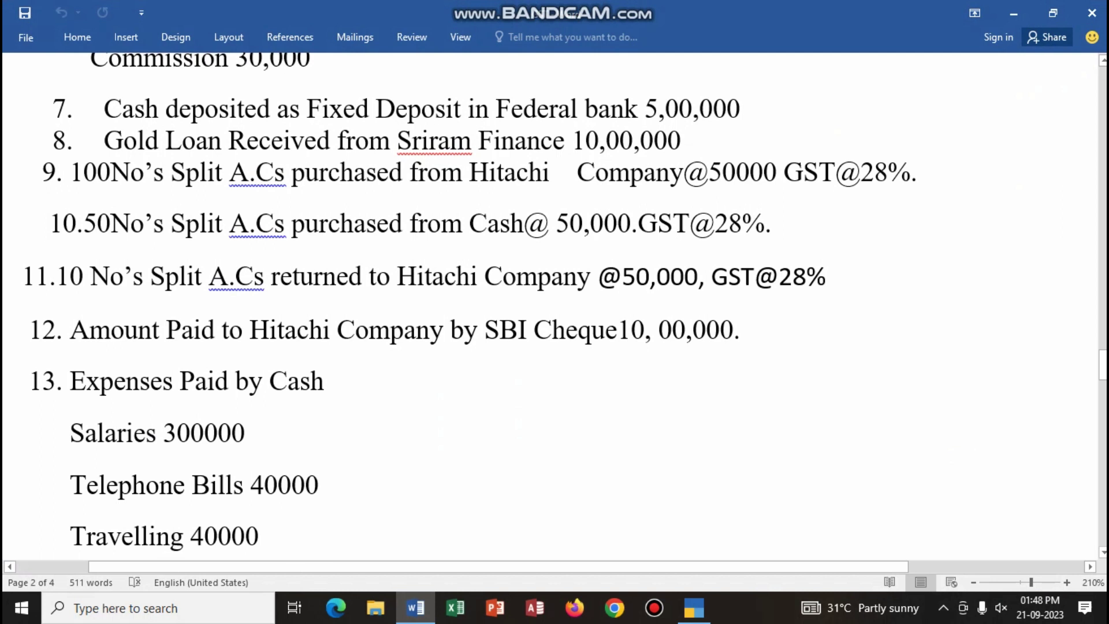
pyautogui.hotkey('alt', 'Tab')
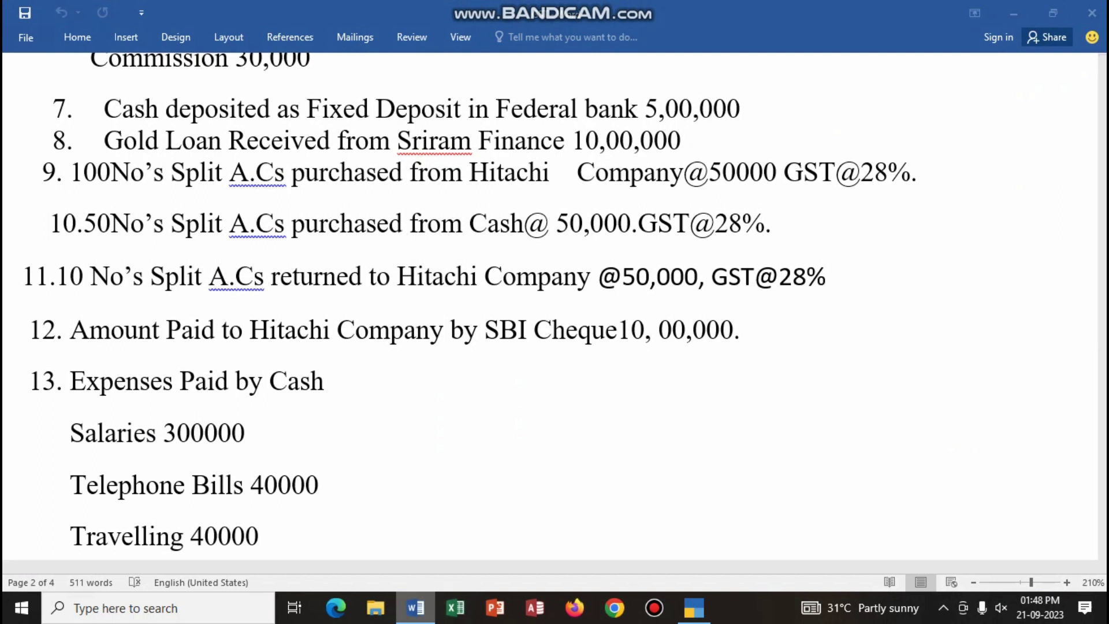
pyautogui.write('FEDRAL BANK')
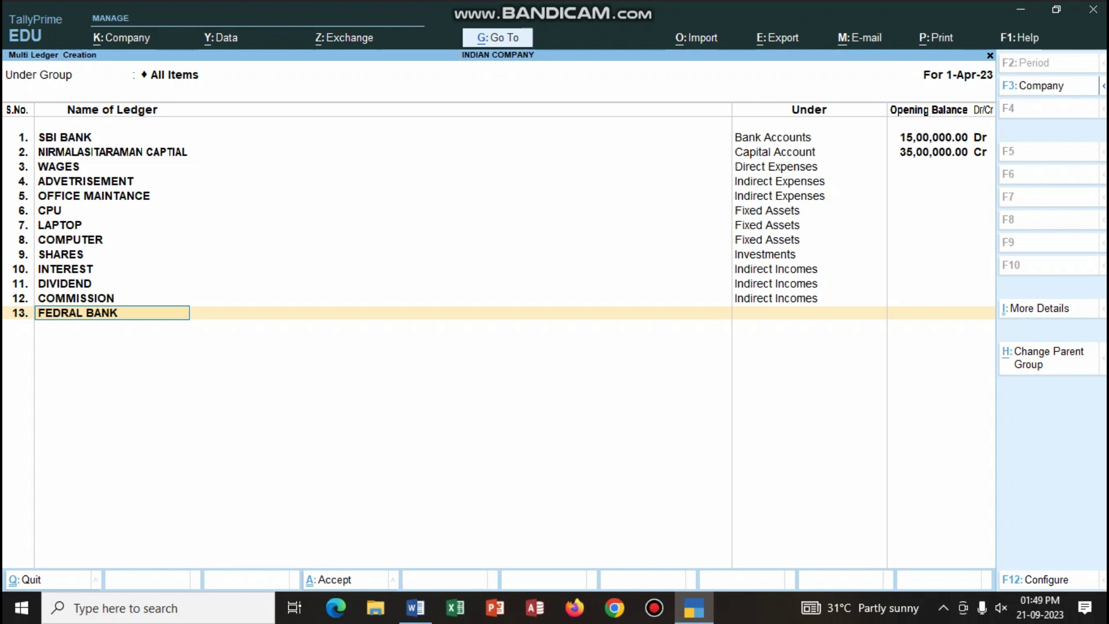
pyautogui.write(' FIXED DEPOSIT')
pyautogui.press('Return')
pyautogui.write('D')
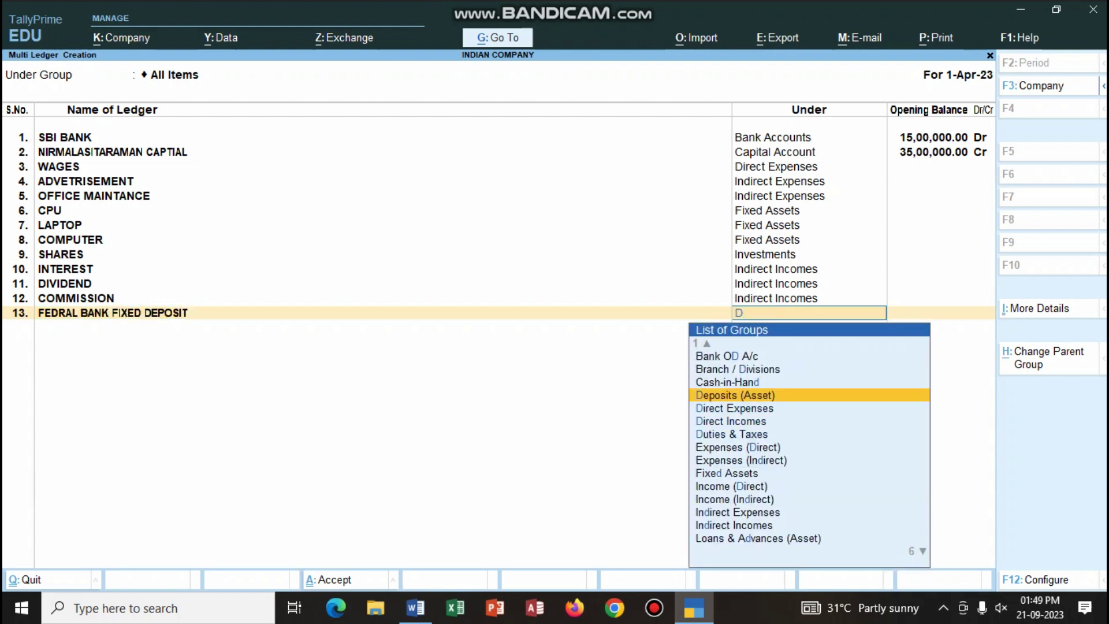
pyautogui.press('Return')
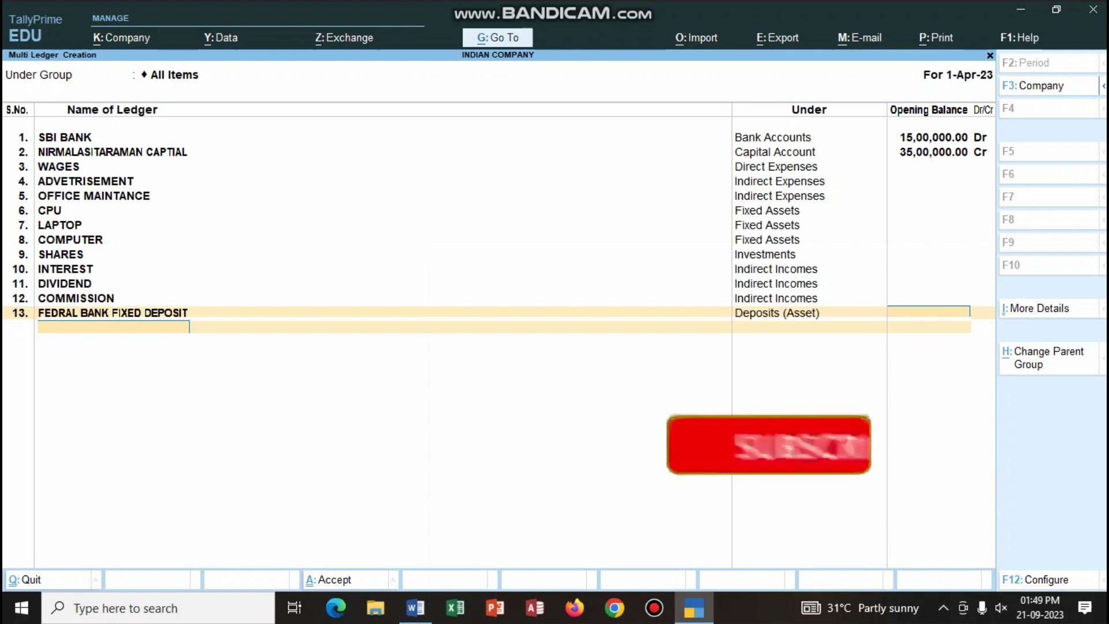
pyautogui.press('Return')
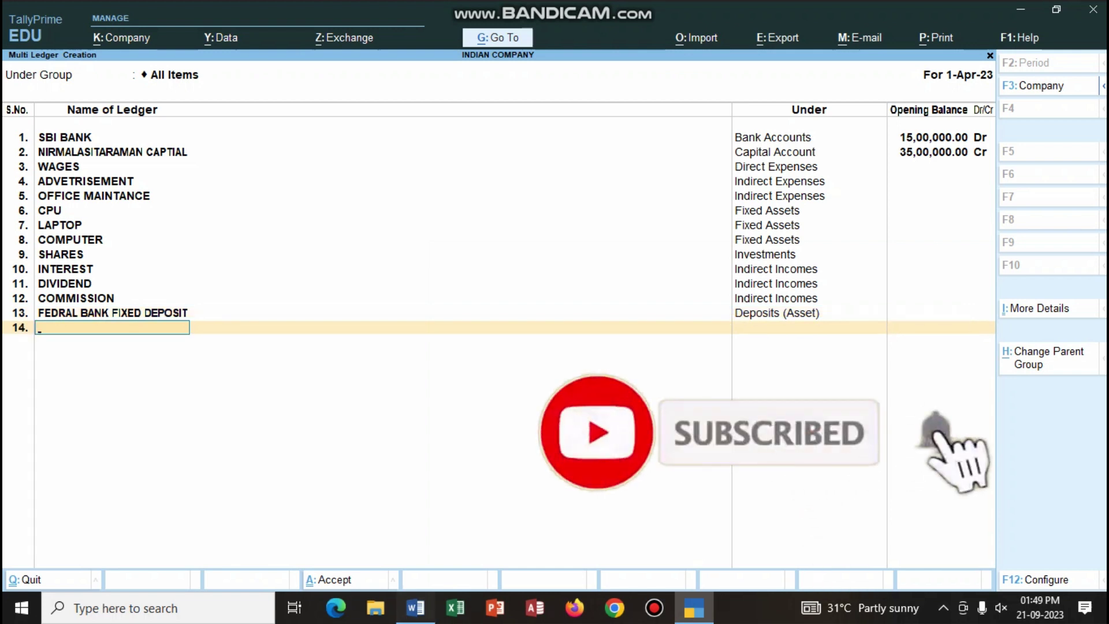
# Step: Check transaction 8 in Word, and add the ledger SRIRAM FIANANCE GOLD LOAN under Secured Loans in TallyPrime
pyautogui.click(416, 607)
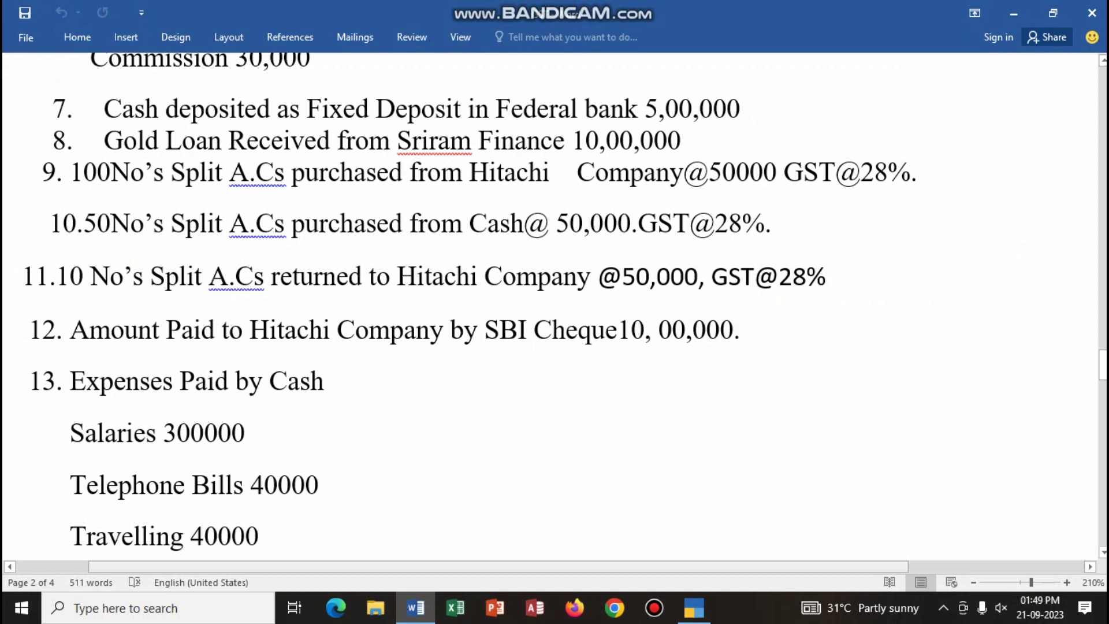
pyautogui.click(416, 607)
pyautogui.write('SRIRAM FIANANCE GOLD LOAN')
pyautogui.press('Return')
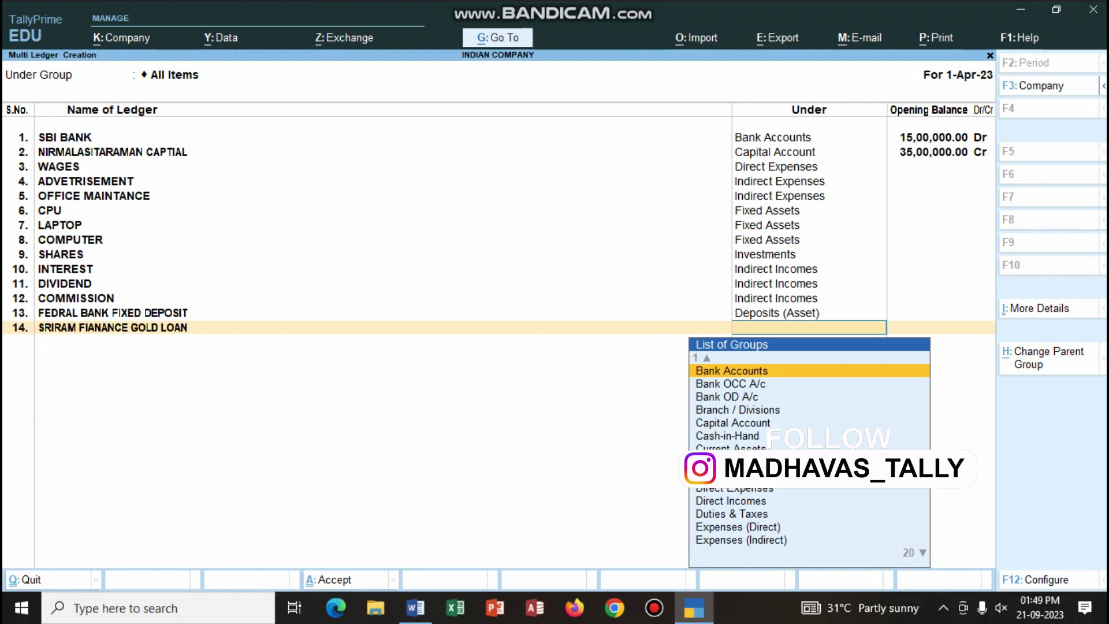
pyautogui.write('SE')
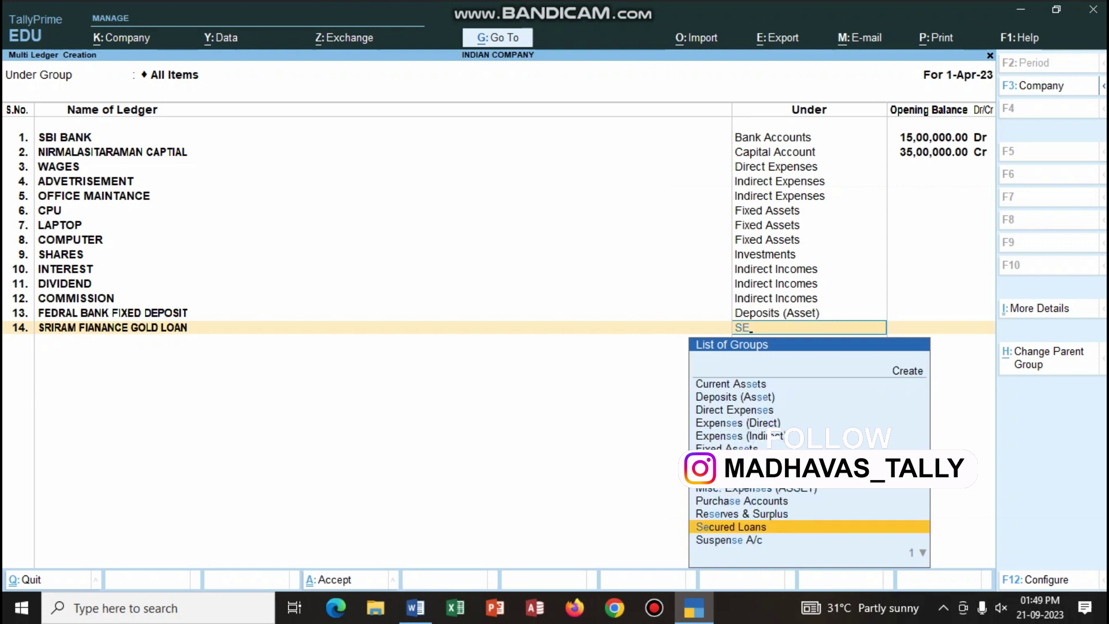
pyautogui.press('Return')
pyautogui.press('Return')
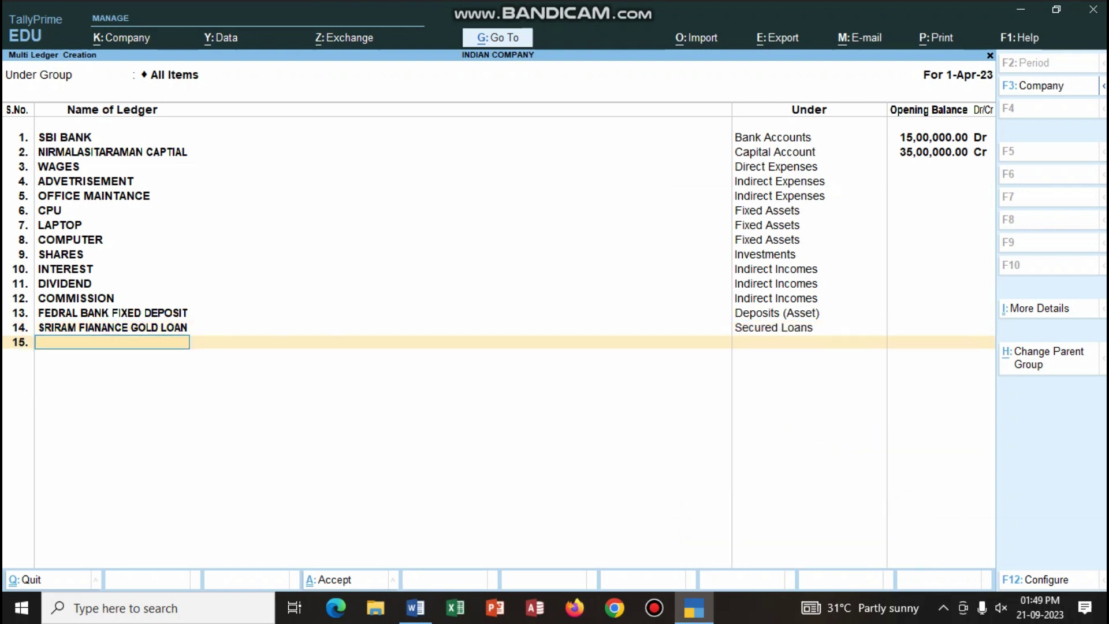
# Step: Switch to Word and colour "GST@28%" and "Split A.Cs" in transaction 9 red
pyautogui.click(415, 607)
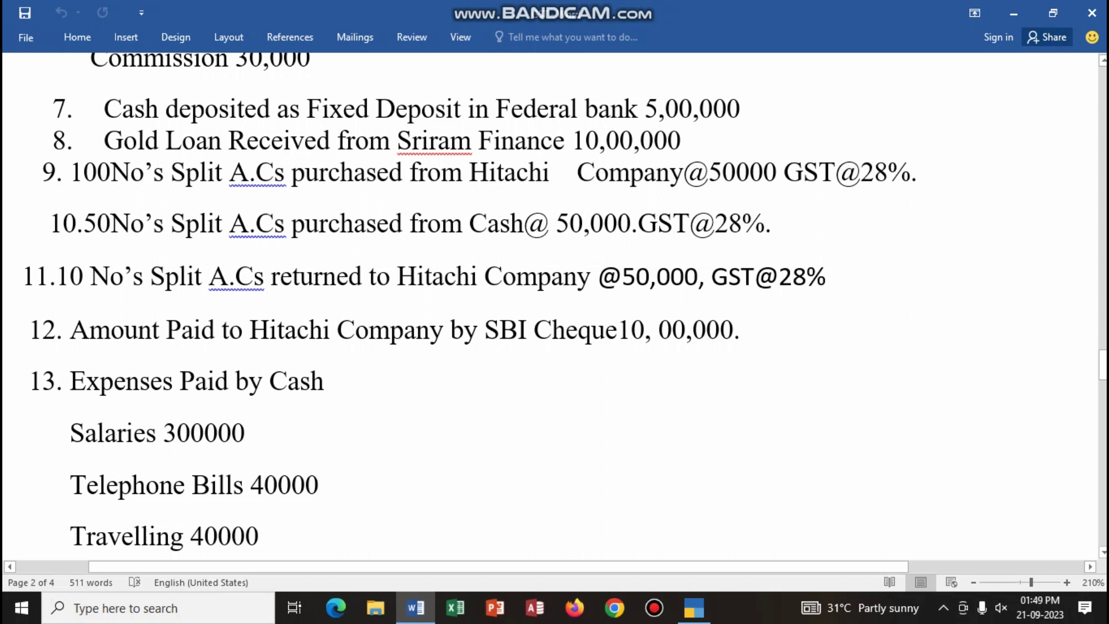
pyautogui.moveTo(784, 172); pyautogui.dragTo(917, 173)
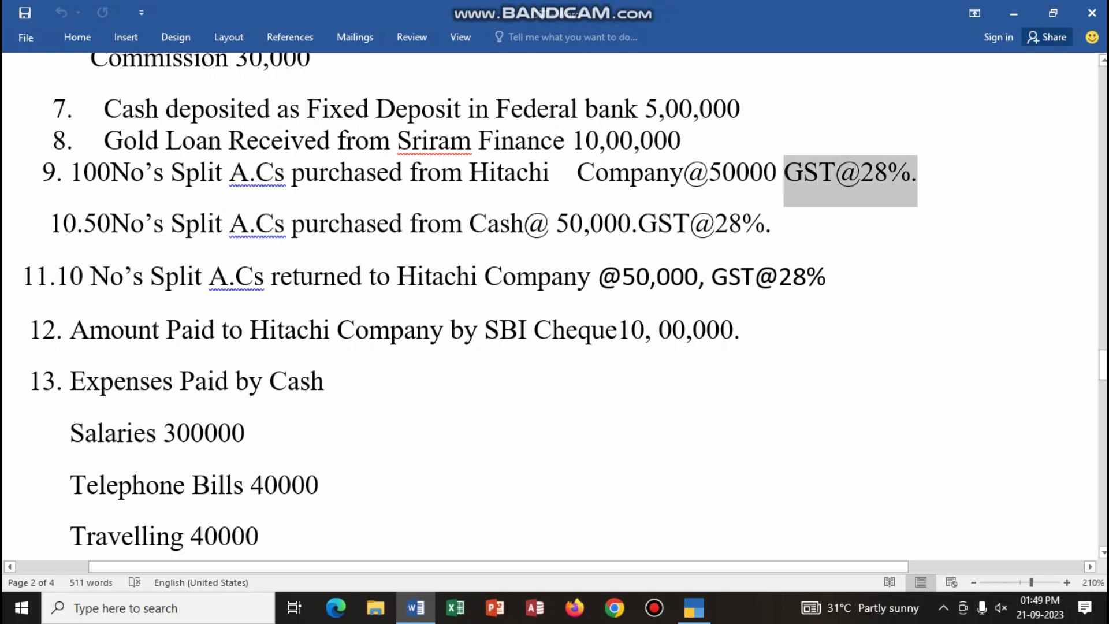
pyautogui.click(993, 143)
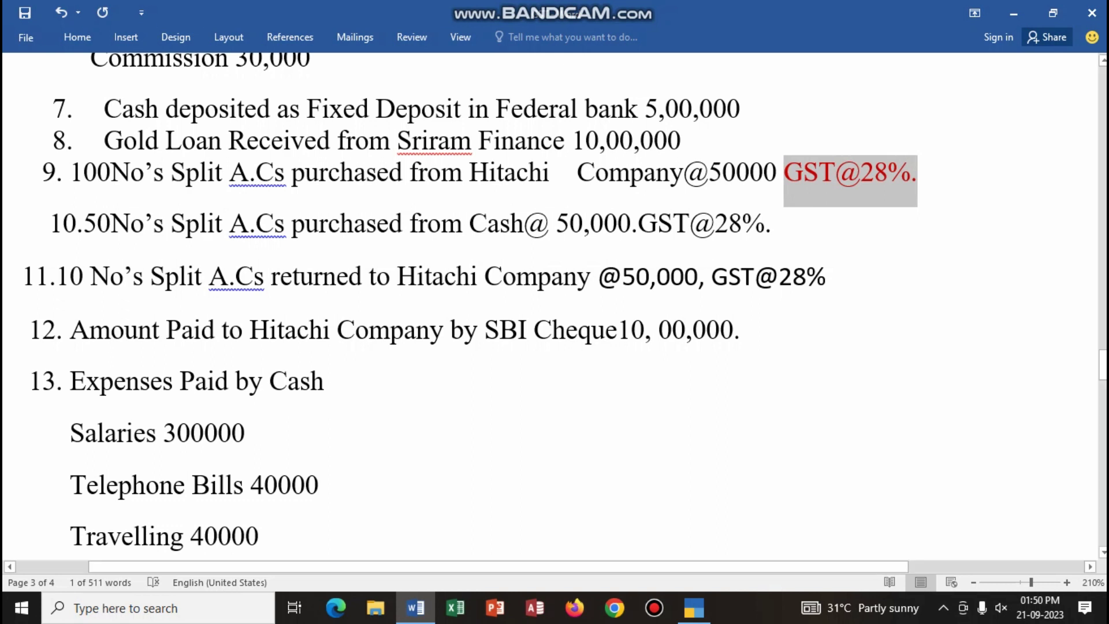
pyautogui.moveTo(171, 173); pyautogui.dragTo(291, 173)
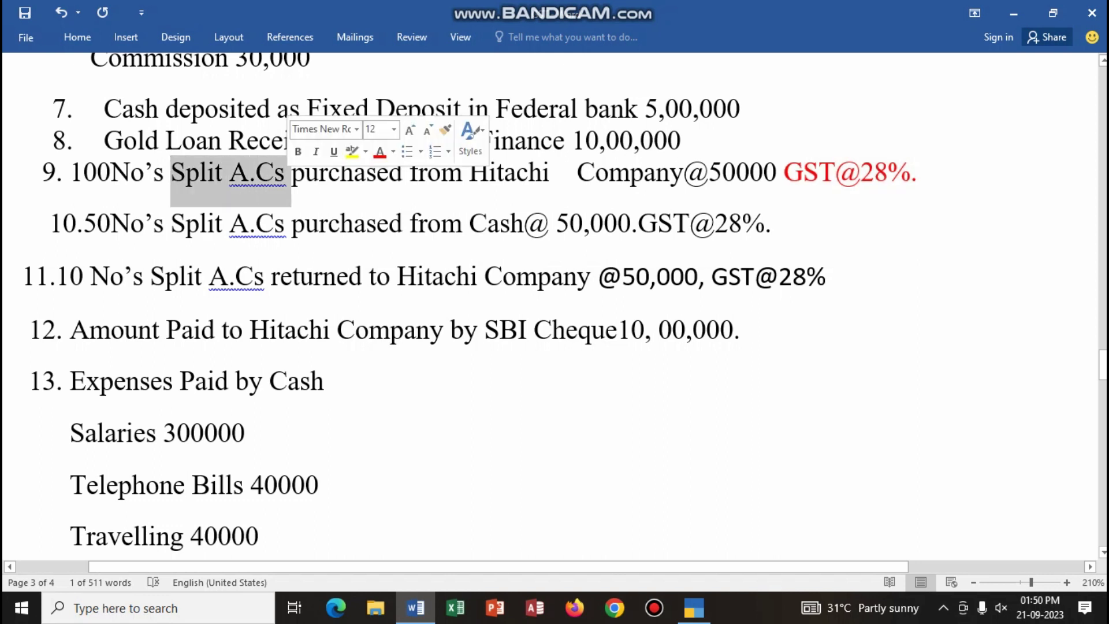
pyautogui.click(379, 151)
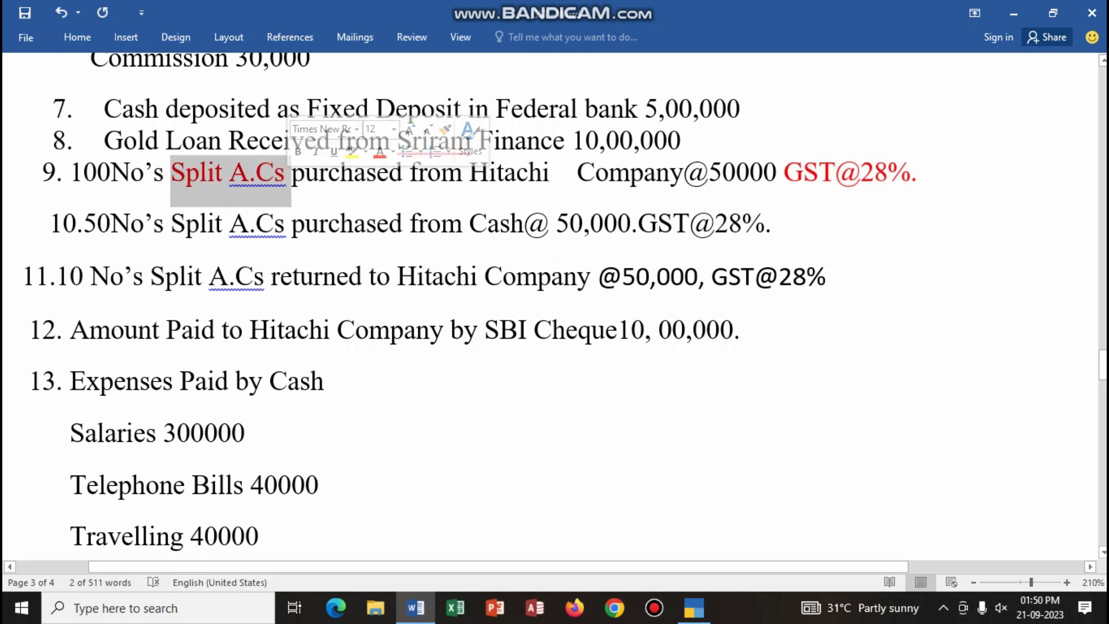
# Step: Colour "Split A.Cs" in transaction 14 red, and delete one extra space before "Company" in transaction 9
pyautogui.scroll(-1, 462, 306)
pyautogui.scroll(-5, 468, 407)
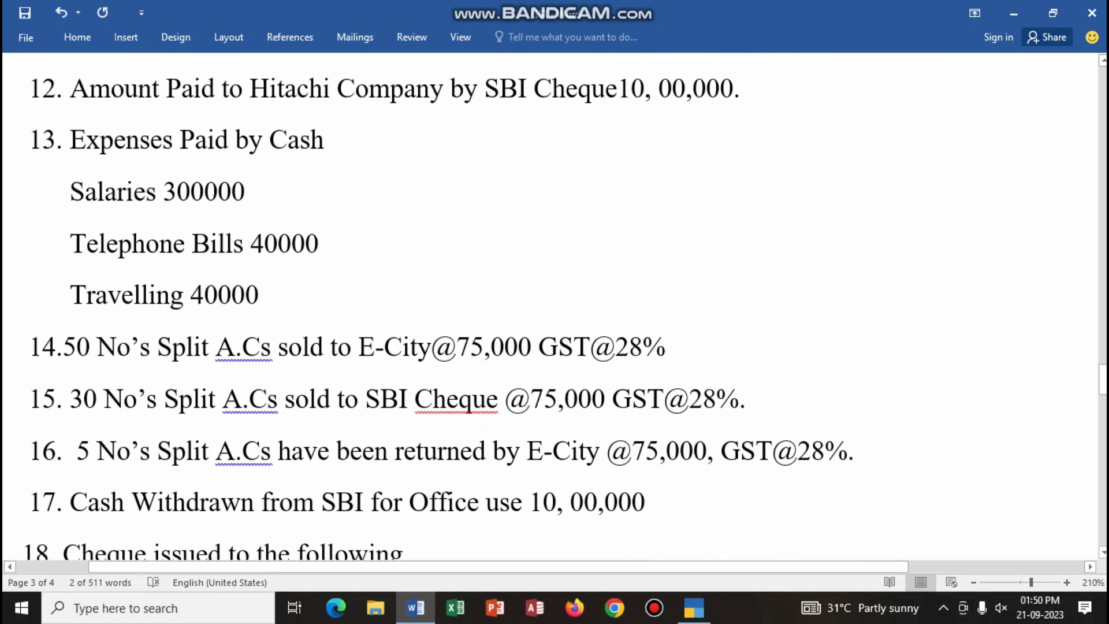
pyautogui.moveTo(157, 346); pyautogui.dragTo(277, 347)
pyautogui.click(360, 308)
pyautogui.scroll(7, 469, 408)
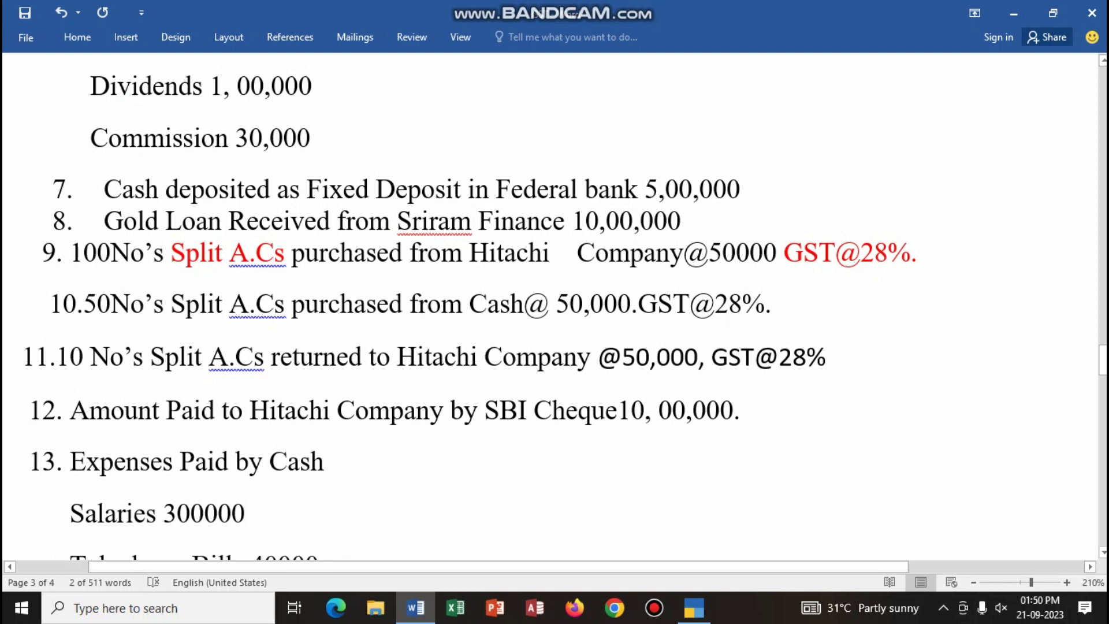
pyautogui.press('BackSpace')
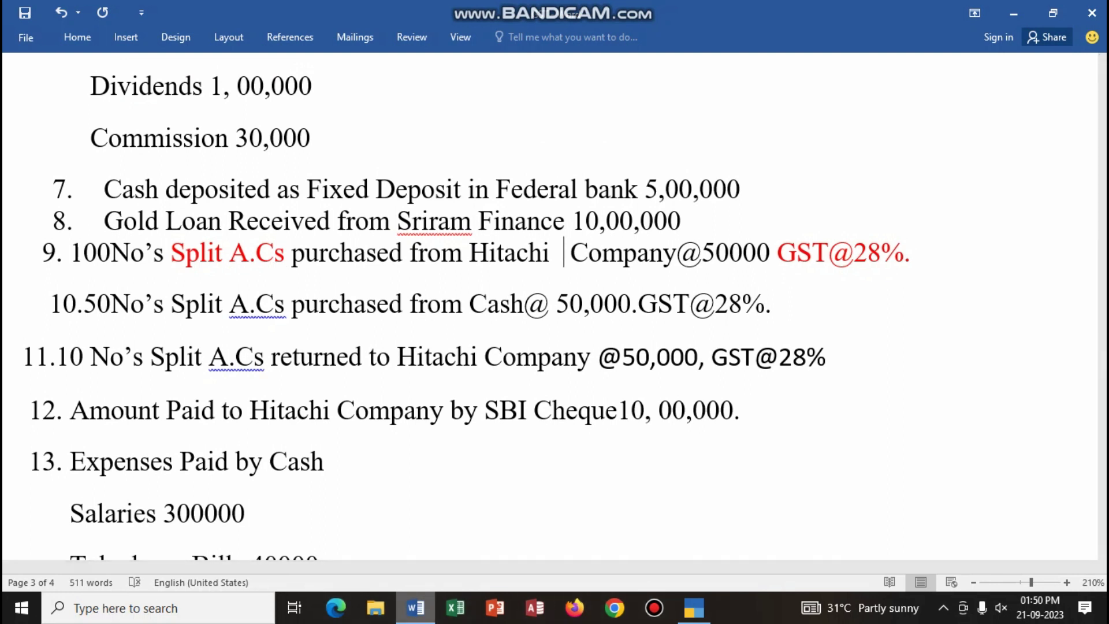
# Step: Switch to TallyPrime and add the ledger HITACHI COMPANY under Sundry Creditors without an opening balance
pyautogui.hotkey('alt', 'Tab')
pyautogui.write('H')
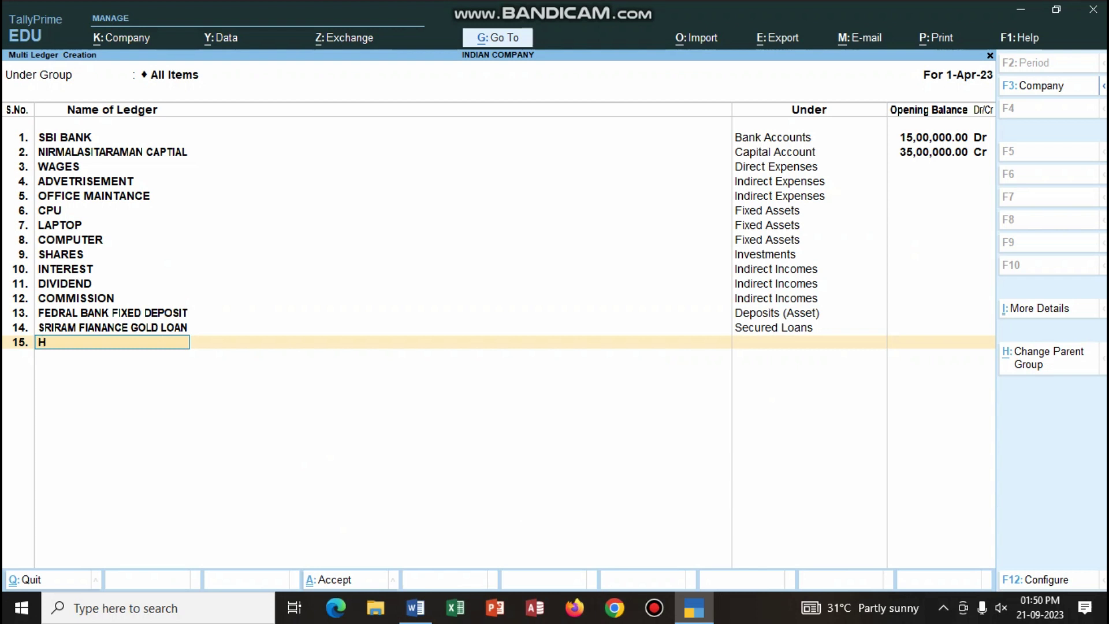
pyautogui.write('ITACHI COMPANY')
pyautogui.press('Return')
pyautogui.write('su')
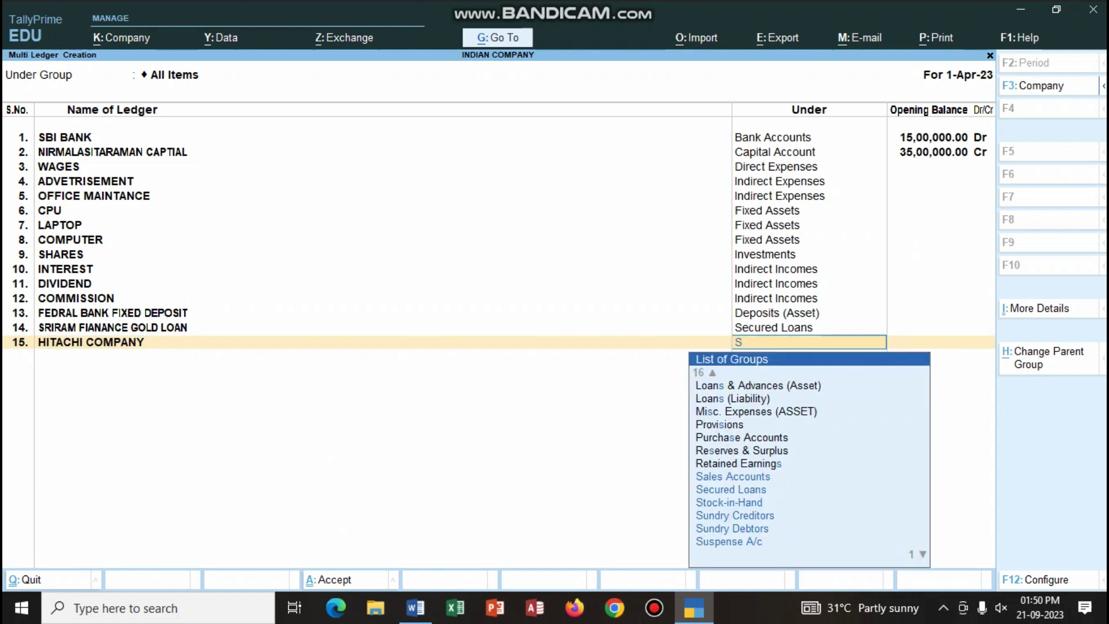
pyautogui.press('Return')
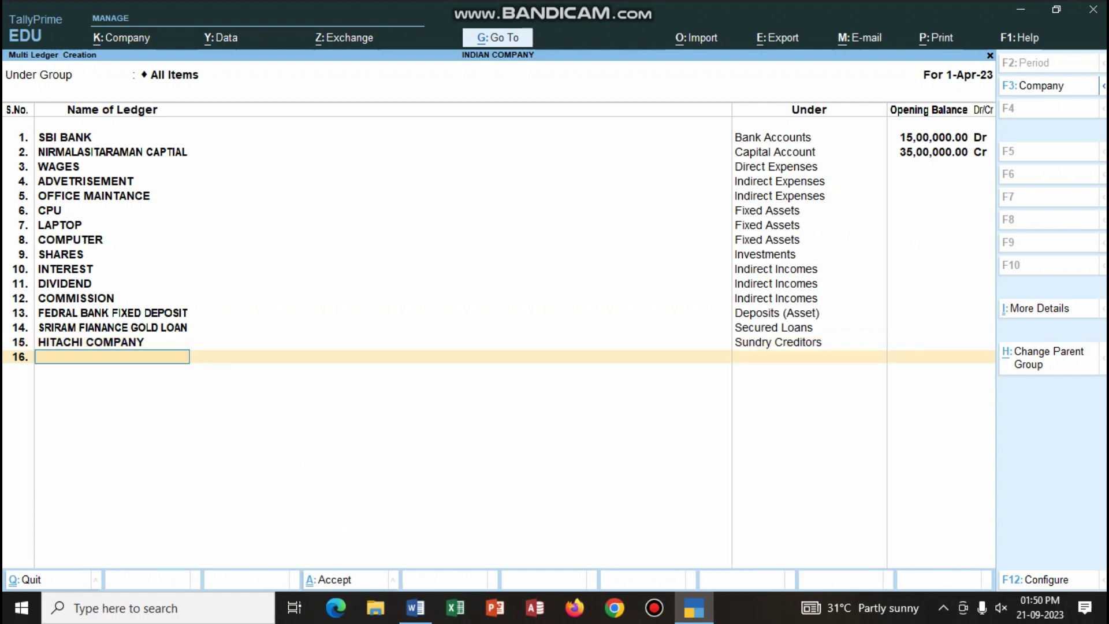
# Step: Switch to Word and colour "Split A.Cs" red in transactions 10 and 11
pyautogui.click(415, 608)
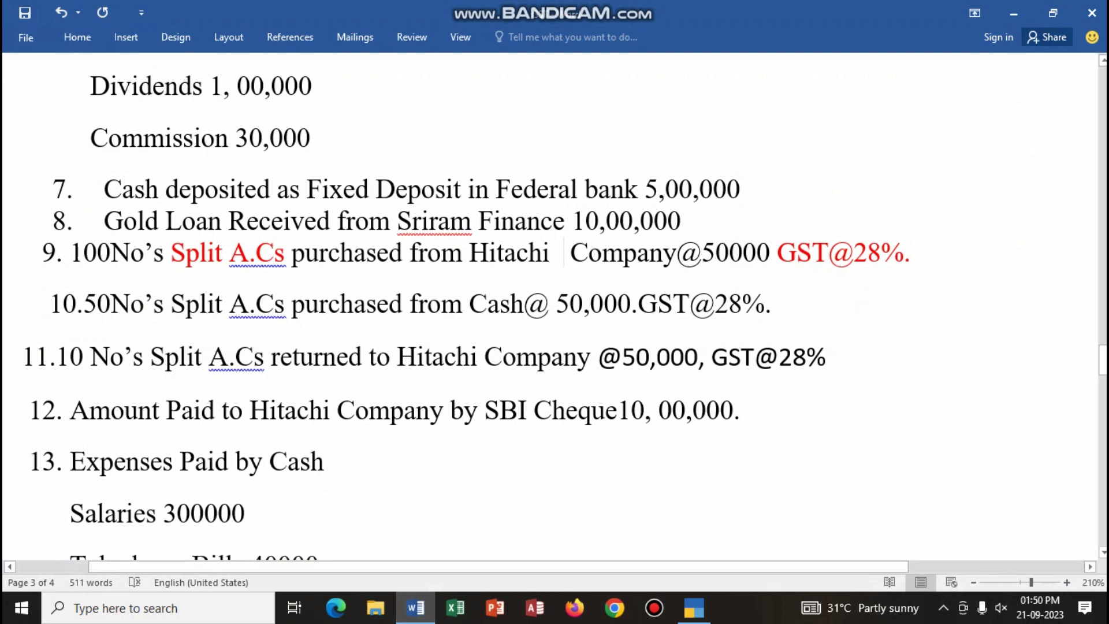
pyautogui.moveTo(171, 303); pyautogui.dragTo(290, 303)
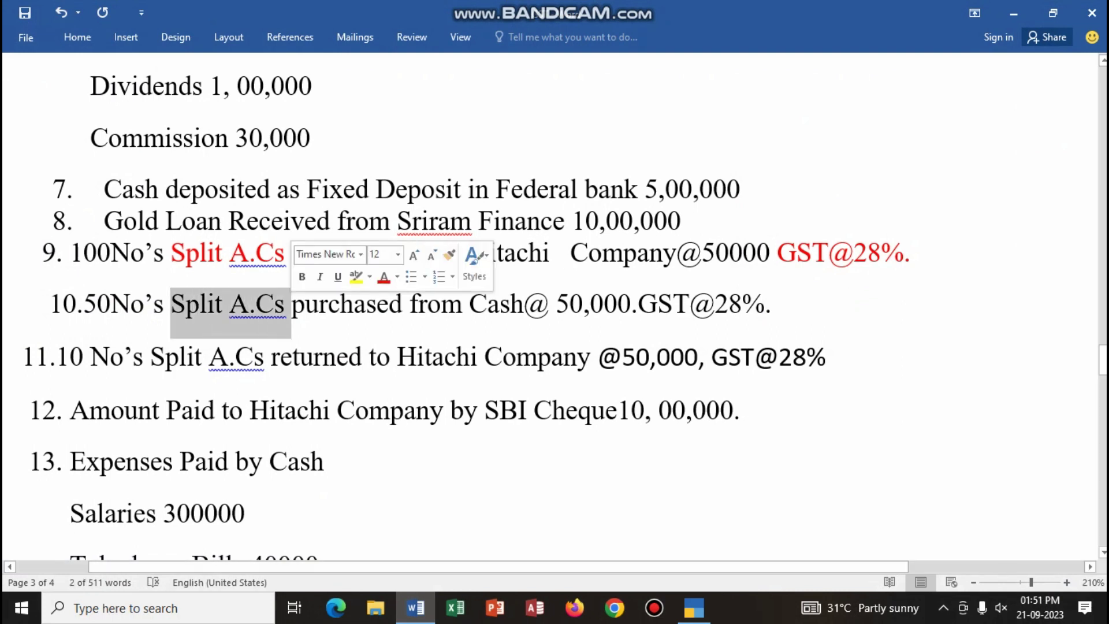
pyautogui.click(383, 276)
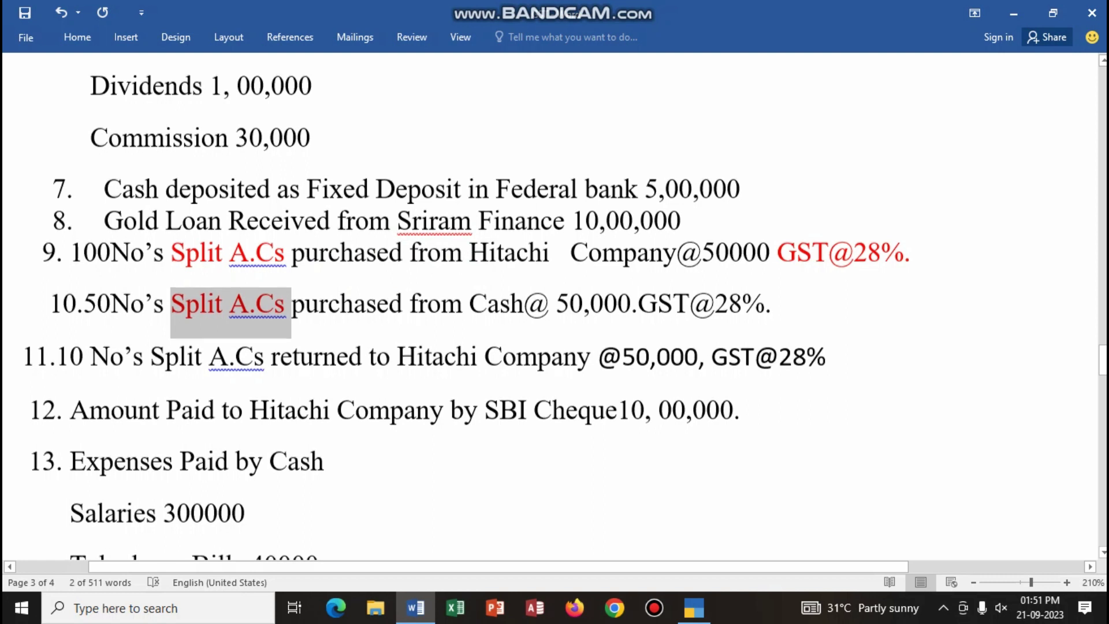
pyautogui.scroll(-5, 469, 488)
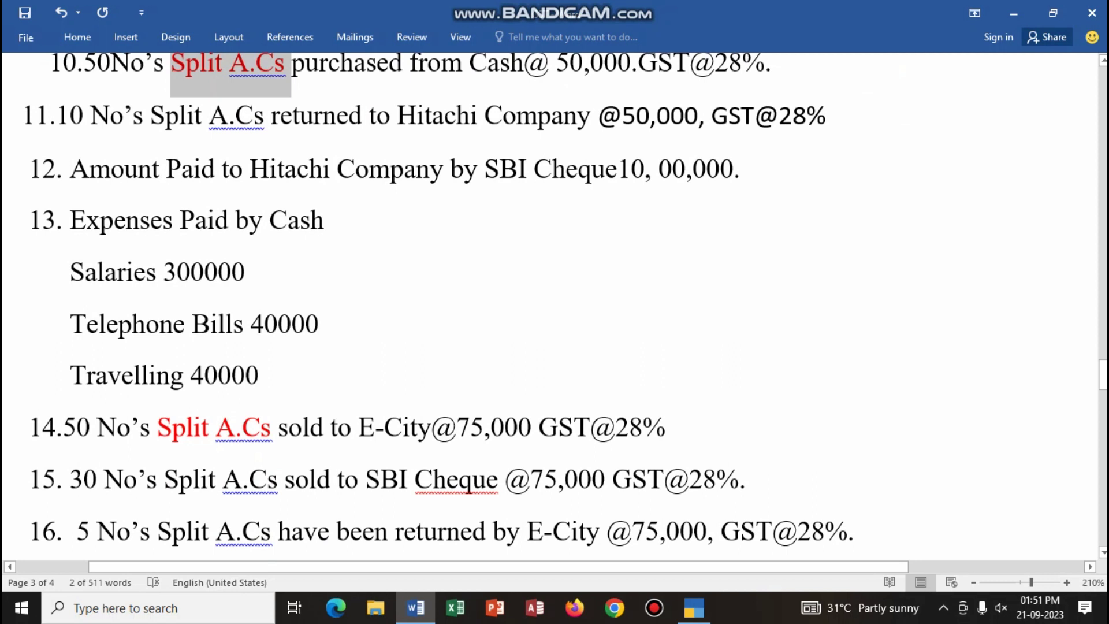
pyautogui.scroll(5, 469, 488)
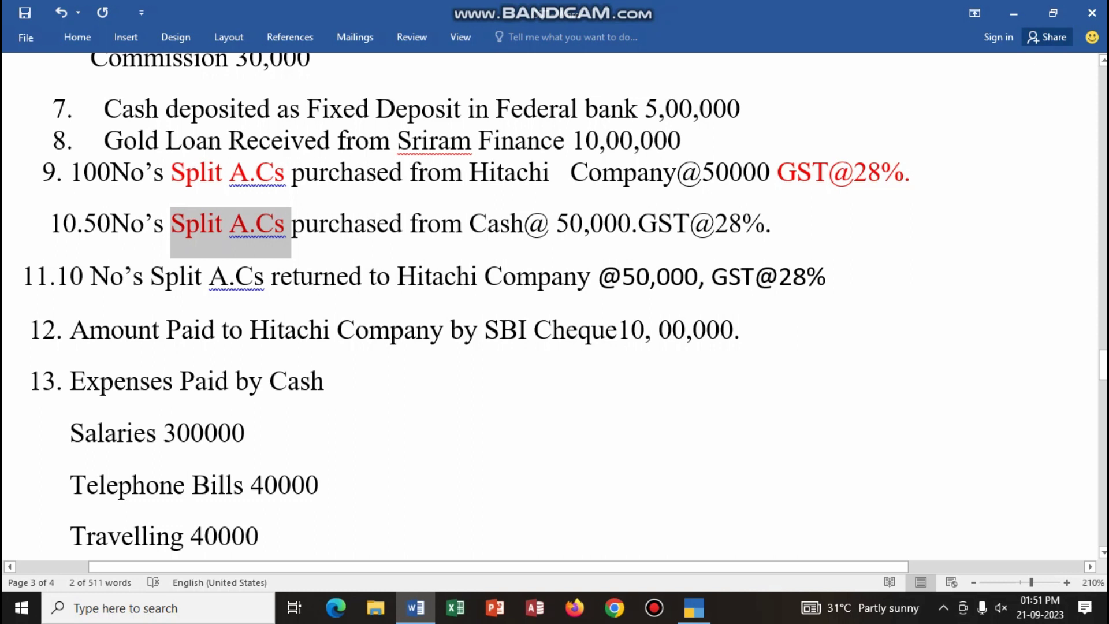
pyautogui.moveTo(151, 277); pyautogui.dragTo(269, 277)
pyautogui.click(362, 253)
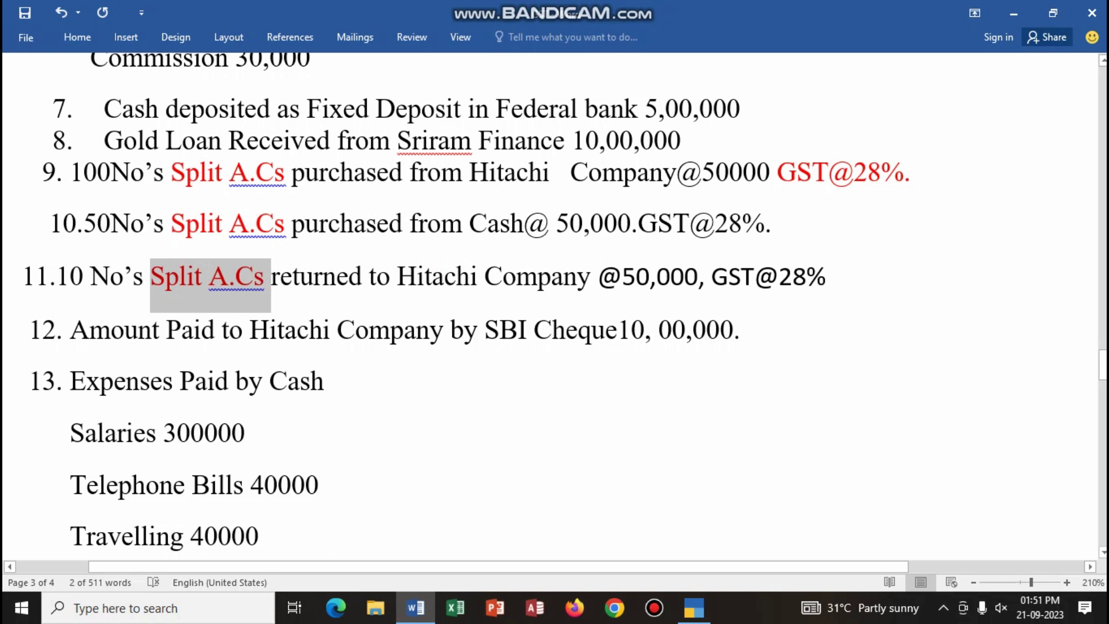
# Step: Check transactions 12 and 13 in Word, and add the ledger SALARIES under Indirect Expenses in TallyPrime without an opening balance
pyautogui.scroll(-3, 469, 488)
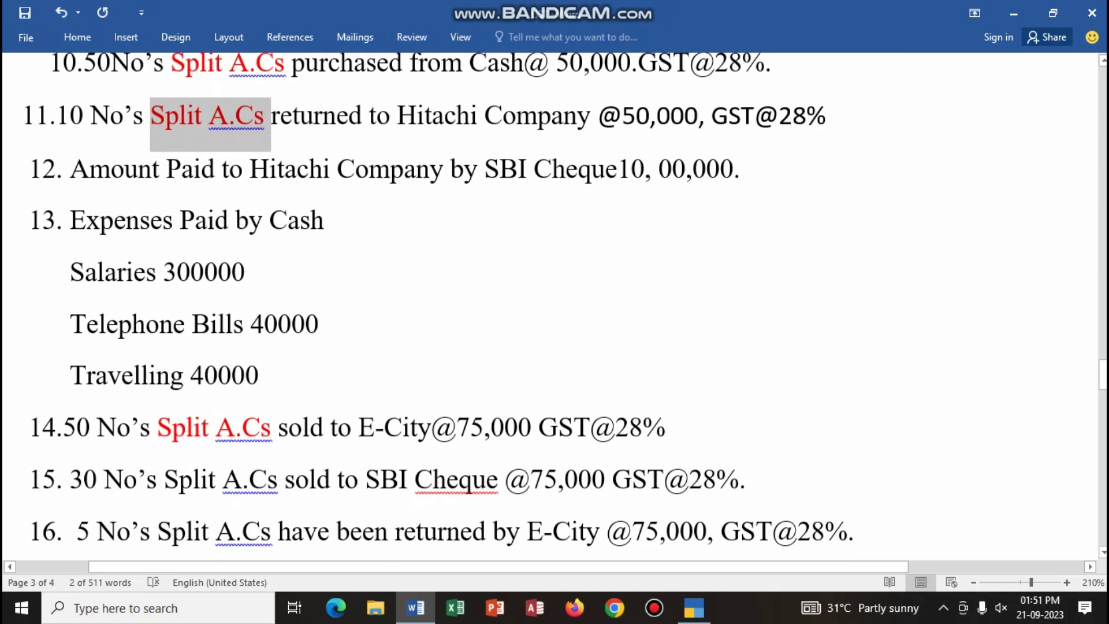
pyautogui.scroll(-2, 566, 305)
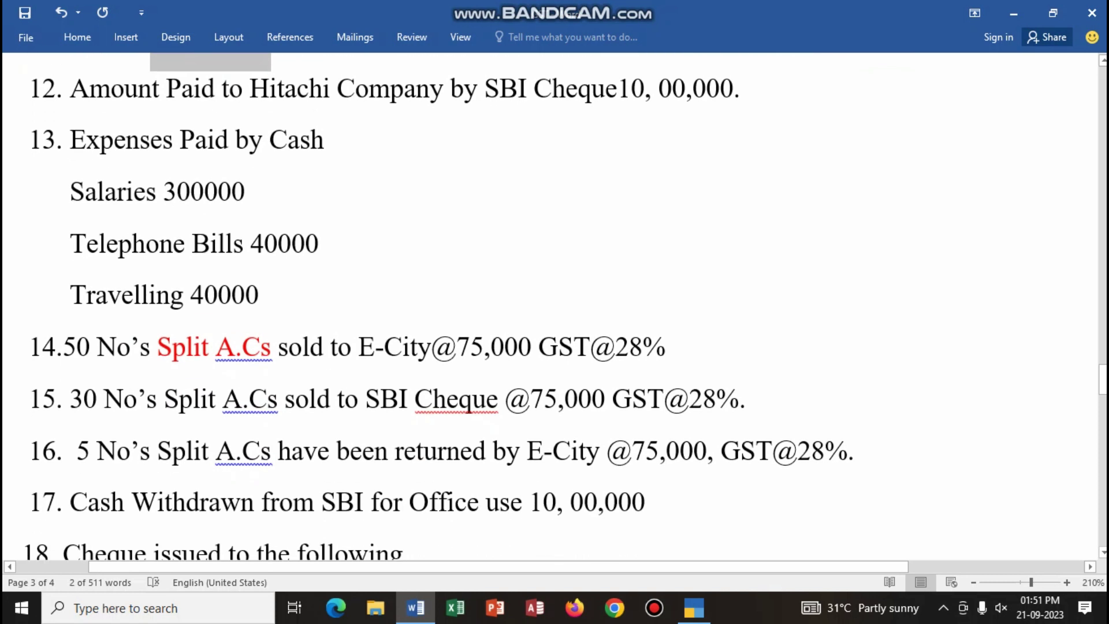
pyautogui.scroll(-2, 554, 305)
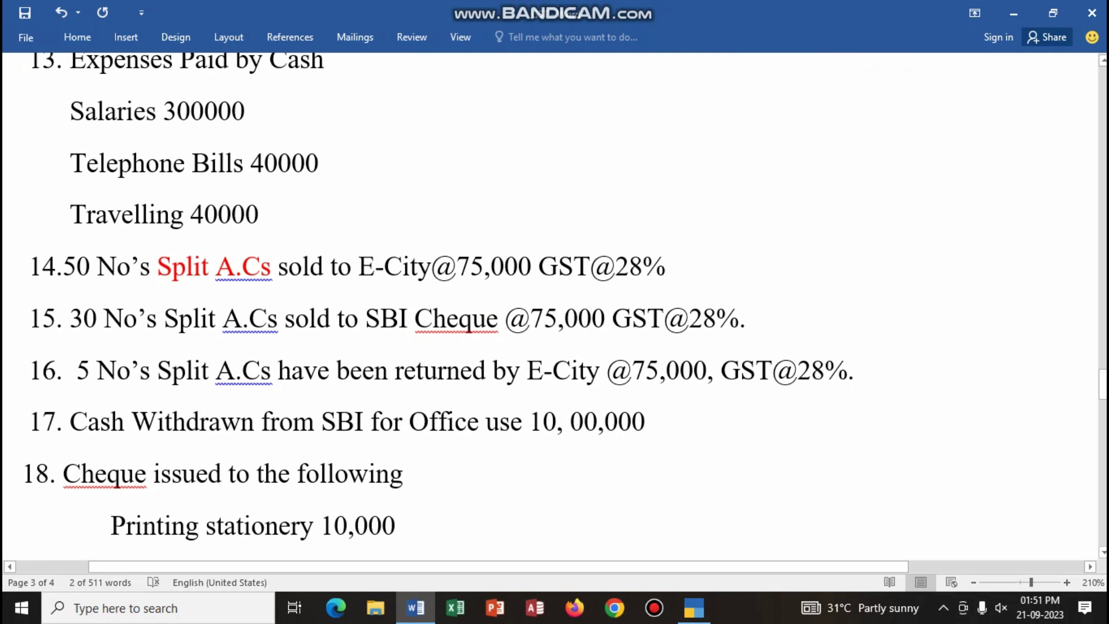
pyautogui.moveTo(415, 608)
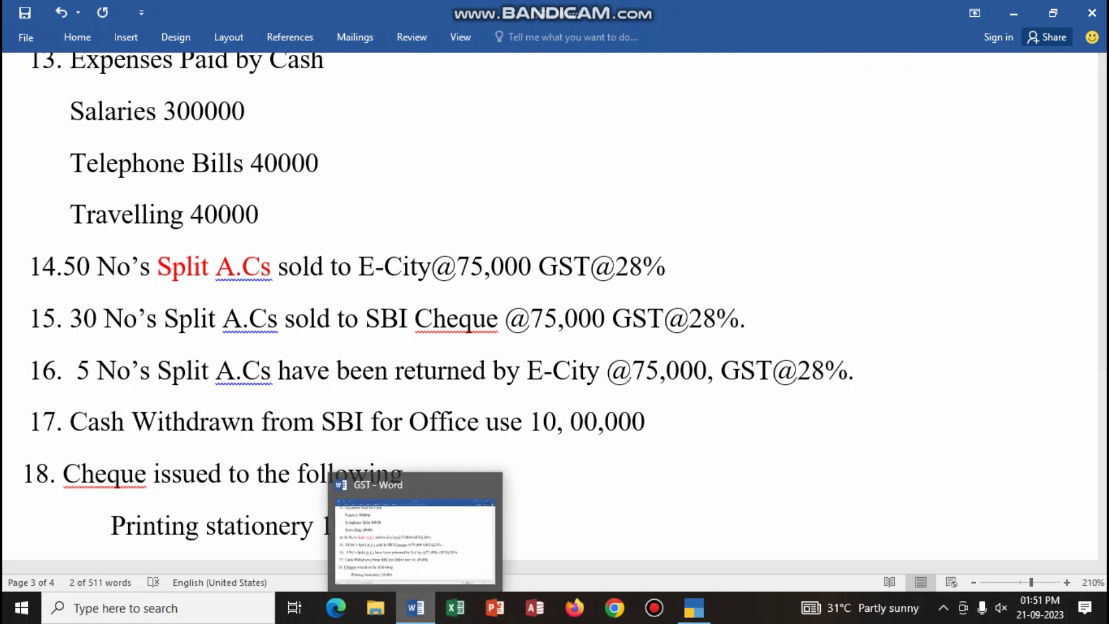
pyautogui.hotkey('alt', 'Tab')
pyautogui.write('SALARI')
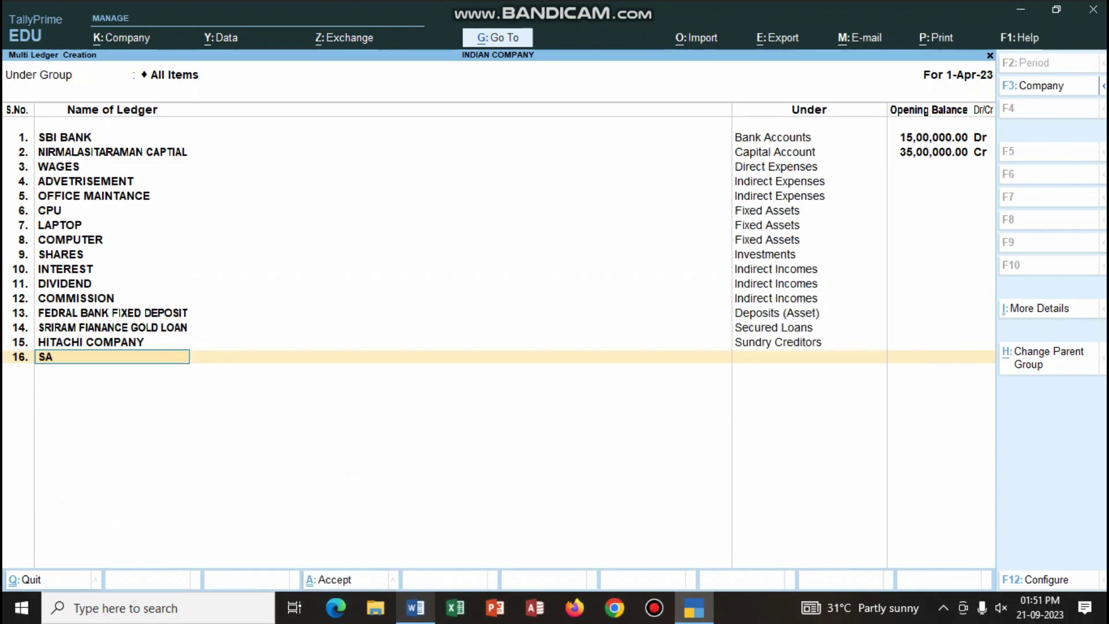
pyautogui.press('Return')
pyautogui.press('Down')
pyautogui.press('Down')
pyautogui.press('Down')
pyautogui.press('Down')
pyautogui.press('Down')
pyautogui.press('Down')
pyautogui.press('Down')
pyautogui.press('Down')
pyautogui.press('Down')
pyautogui.press('Down')
pyautogui.press('Down')
pyautogui.press('Down')
pyautogui.press('Down')
pyautogui.press('Down')
pyautogui.press('Down')
pyautogui.press('Down')
pyautogui.press('Down')
pyautogui.press('Up')
pyautogui.press('Return')
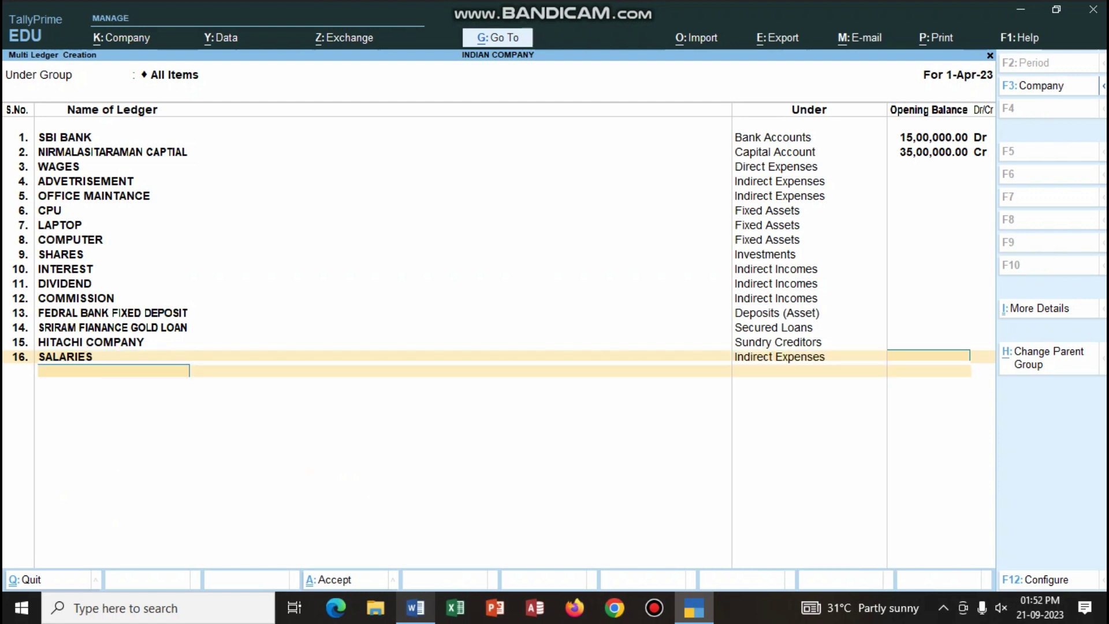
pyautogui.press('Return')
# Step: Add the ledger TELEPHONE BILLS under Indirect Expenses without an opening balance
pyautogui.write('TELEPHONE BIL')
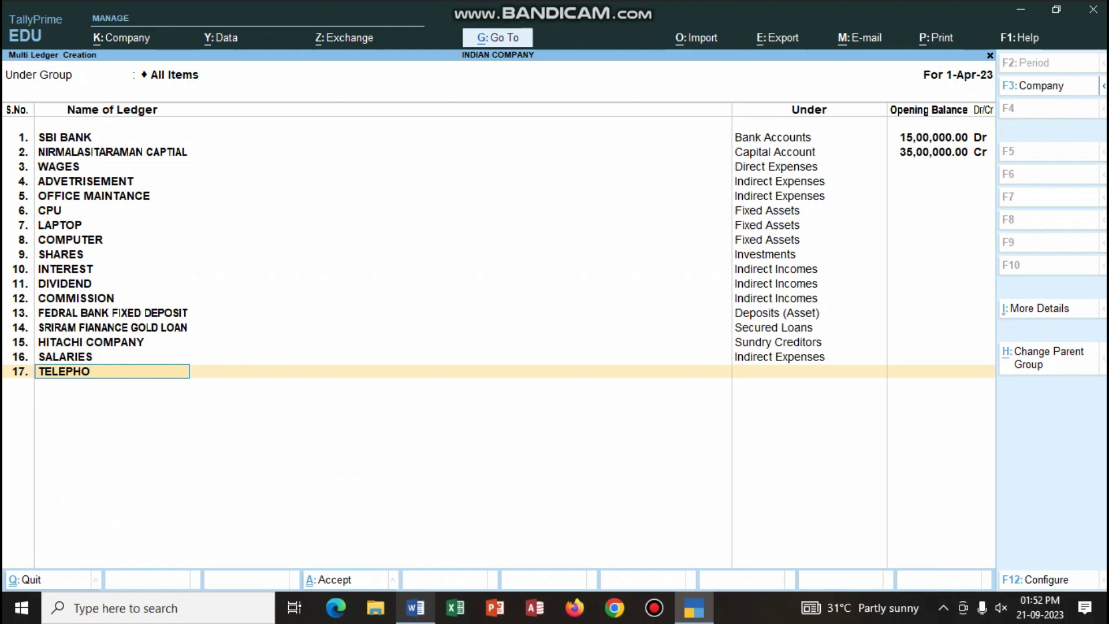
pyautogui.write('LS')
pyautogui.press('Return')
pyautogui.press('Down')
pyautogui.press('Down')
pyautogui.press('Down')
pyautogui.press('Down')
pyautogui.press('Down')
pyautogui.press('Down')
pyautogui.press('Down')
pyautogui.press('Down')
pyautogui.press('Down')
pyautogui.press('Down')
pyautogui.press('Down')
pyautogui.press('Down')
pyautogui.press('Down')
pyautogui.press('Down')
pyautogui.press('Down')
pyautogui.press('Down')
pyautogui.press('Down')
pyautogui.press('Down')
pyautogui.press('Down')
pyautogui.press('Up')
pyautogui.press('Up')
pyautogui.press('Return')
pyautogui.press('Return')
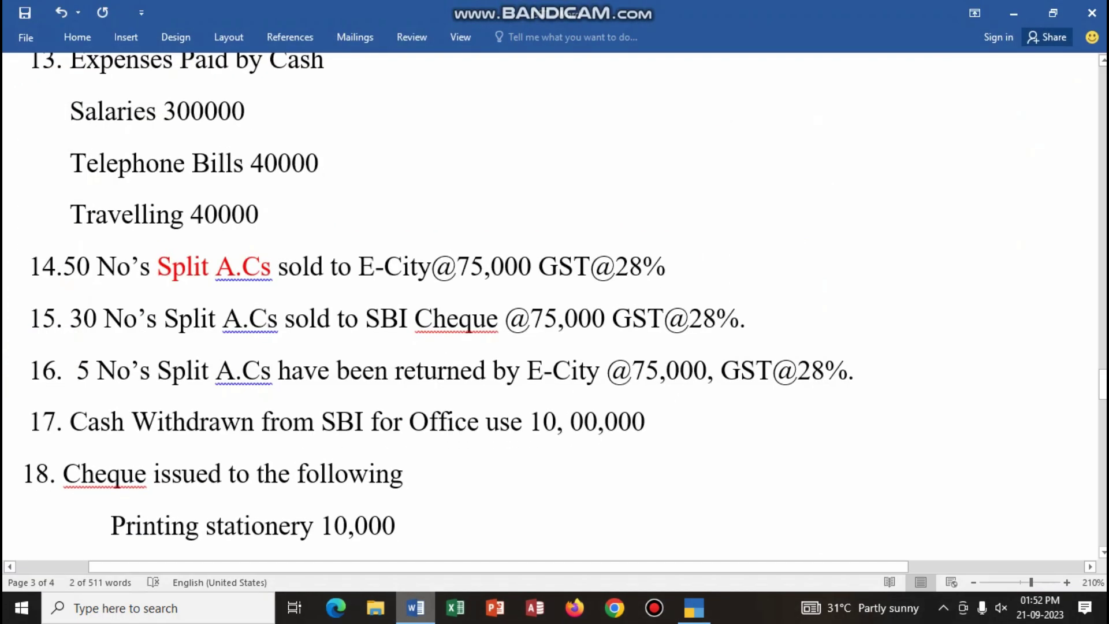
# Step: Return to TallyPrime from Word and add the ledger TRAVELLING under Indirect Expenses without an opening balance
pyautogui.hotkey('alt', 'Tab')
pyautogui.write('TR')
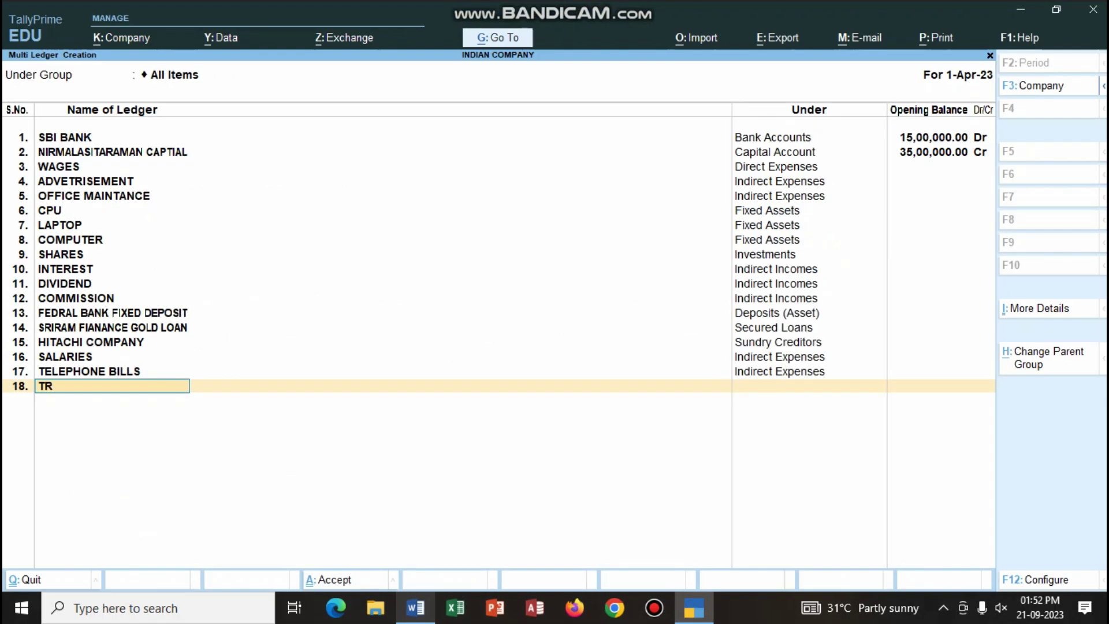
pyautogui.write('AVELLING')
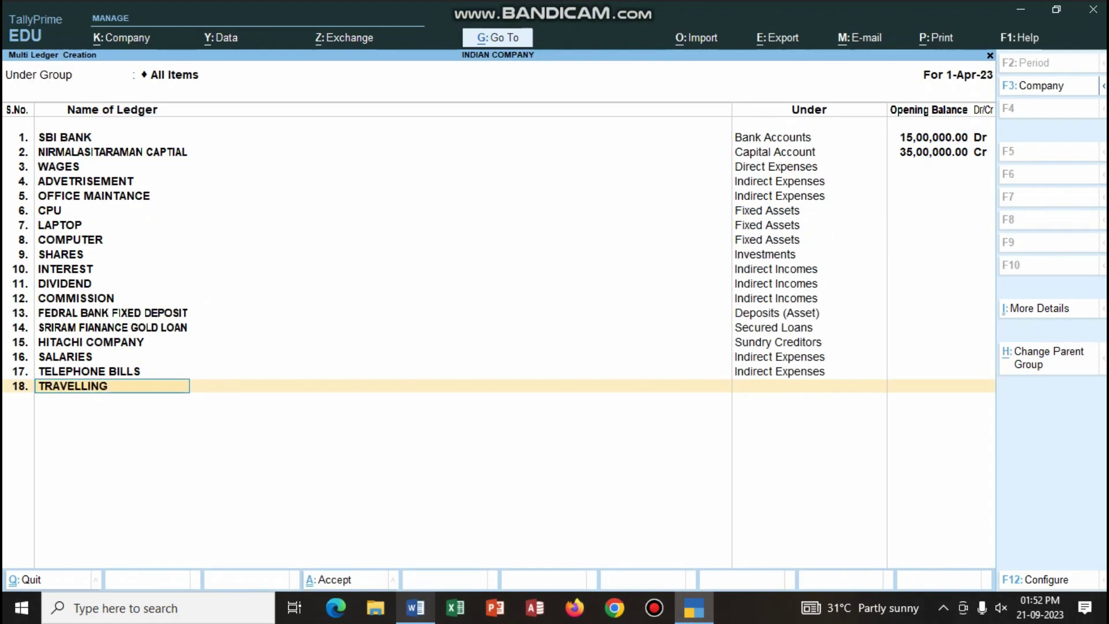
pyautogui.press('Return')
pyautogui.press('Down')
pyautogui.press('Down')
pyautogui.press('Down')
pyautogui.press('Down')
pyautogui.press('Down')
pyautogui.press('Down')
pyautogui.press('Down')
pyautogui.press('Down')
pyautogui.press('Down')
pyautogui.press('Down')
pyautogui.press('Down')
pyautogui.press('Down')
pyautogui.press('Down')
pyautogui.press('Down')
pyautogui.press('Down')
pyautogui.press('Down')
pyautogui.press('Down')
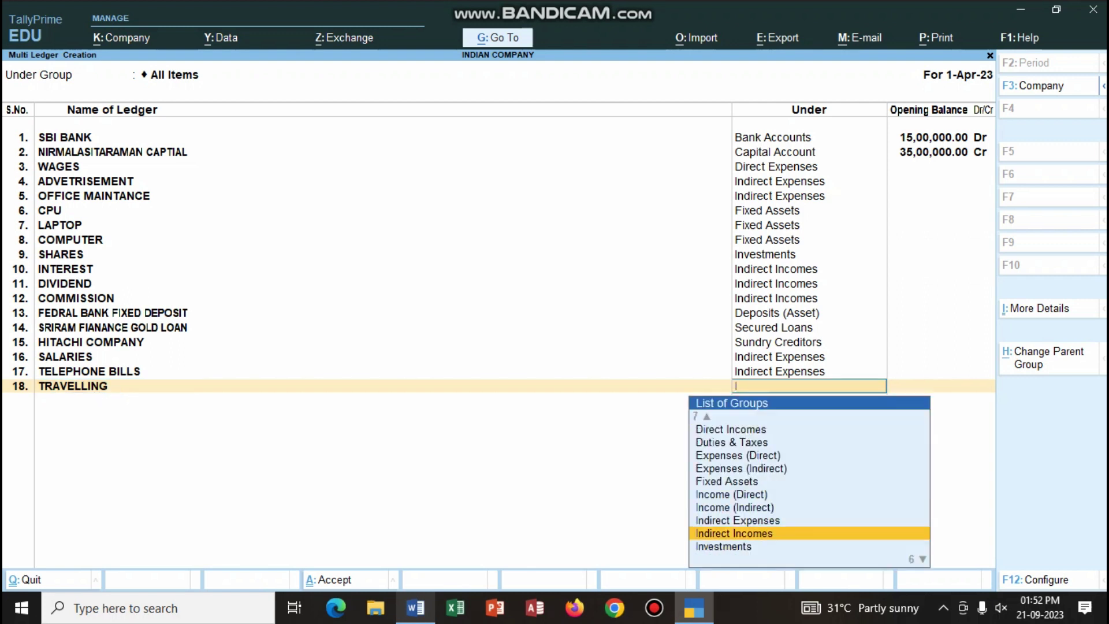
pyautogui.press('Return')
pyautogui.press('Return')
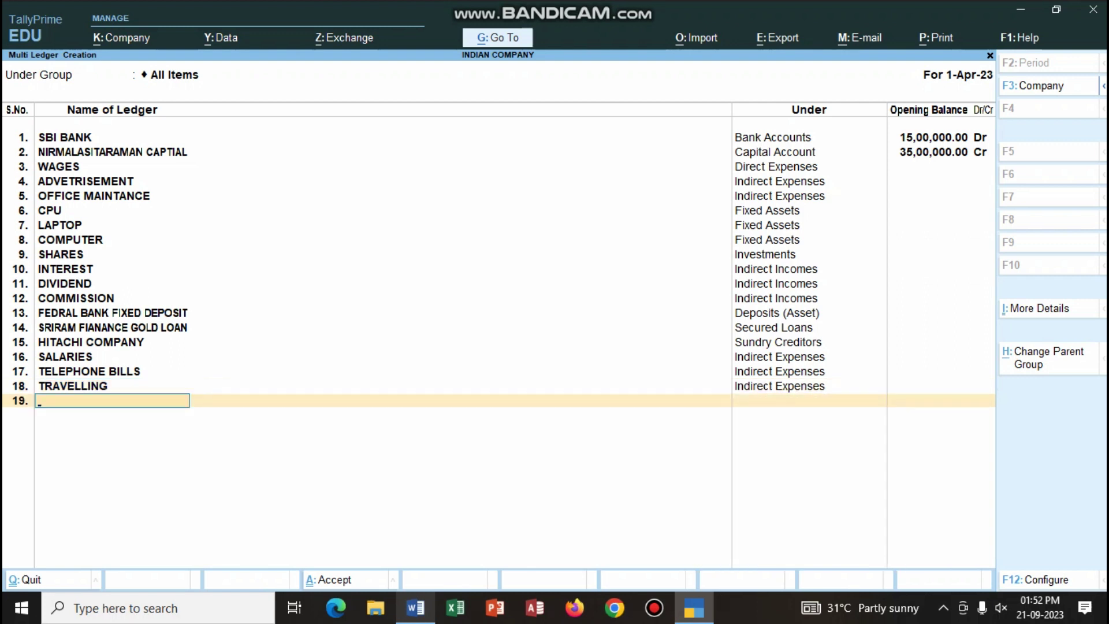
# Step: Check transaction 14 in Word, and add the ledger E-CITY under Sundry Debtors in TallyPrime without an opening balance
pyautogui.click(415, 607)
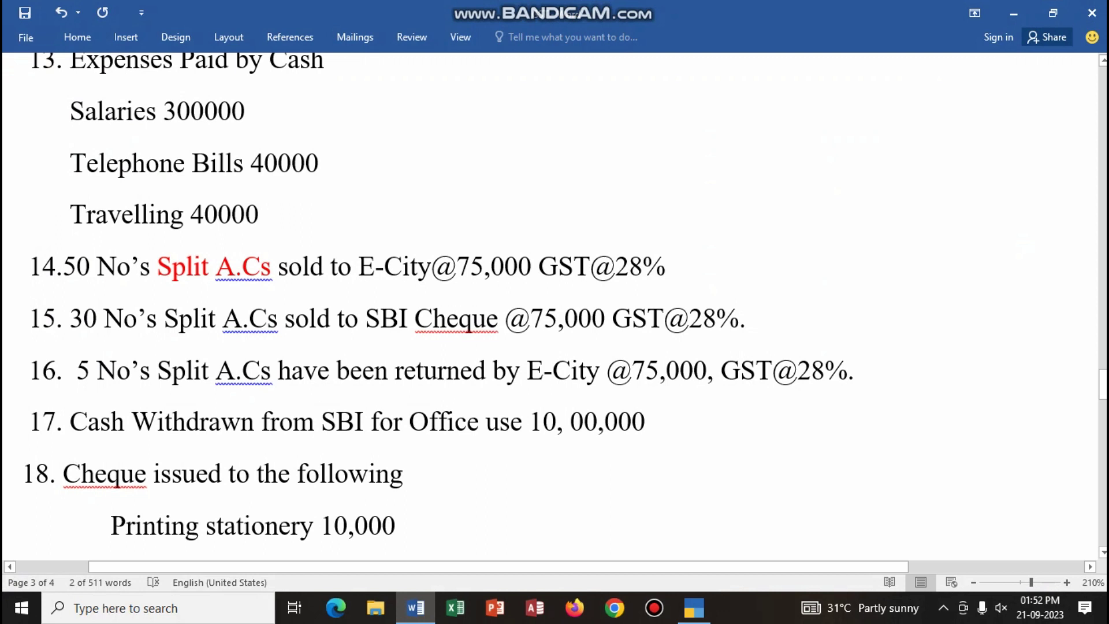
pyautogui.hotkey('alt', 'Tab')
pyautogui.write('E-CITY')
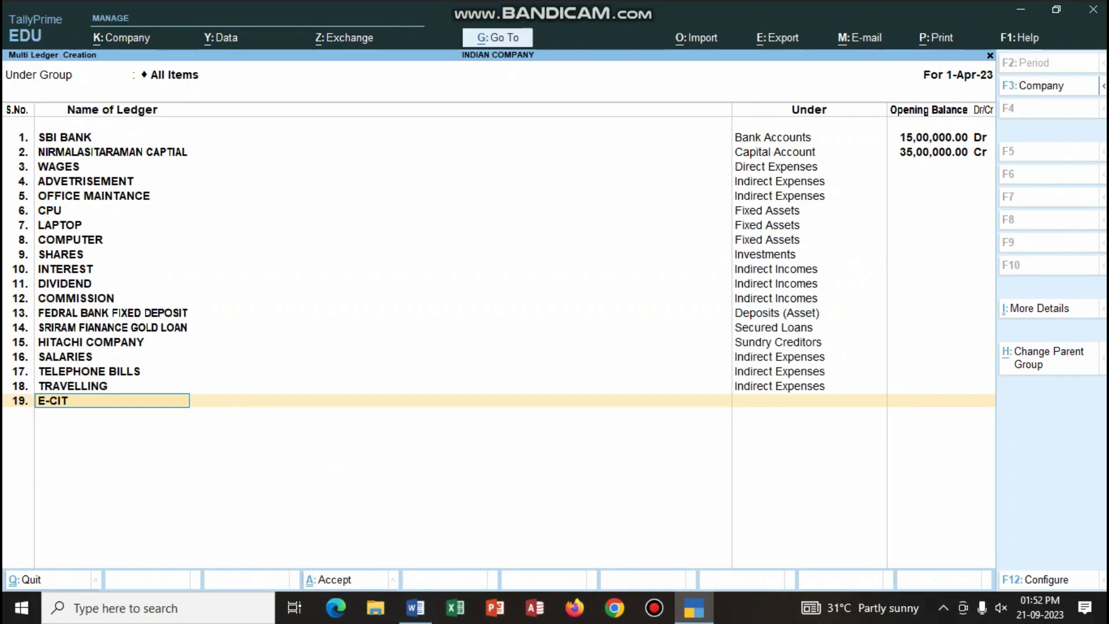
pyautogui.press('Return')
pyautogui.write('su')
pyautogui.press('Down')
pyautogui.press('Down')
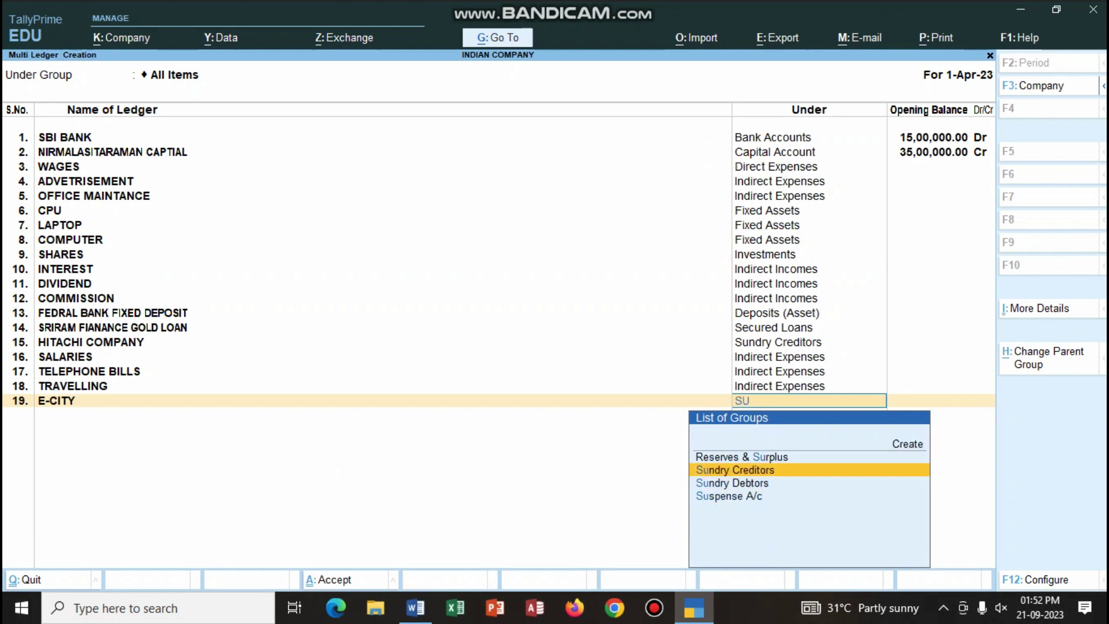
pyautogui.press('Return')
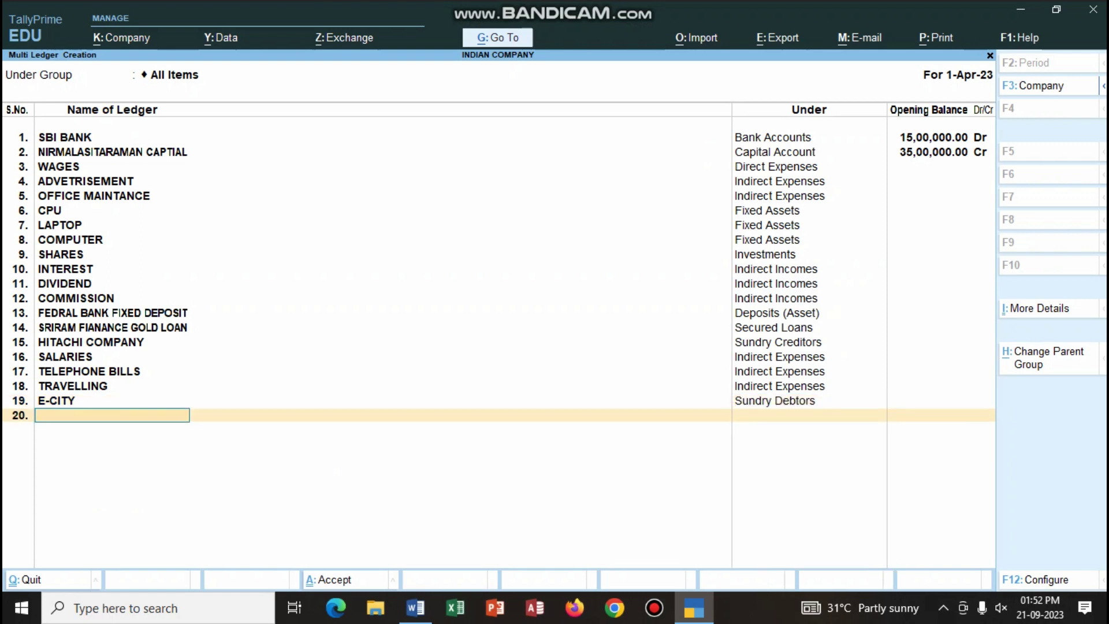
# Step: Switch to Word and colour the text "Split A.Cs" in transaction 15 red
pyautogui.click(416, 607)
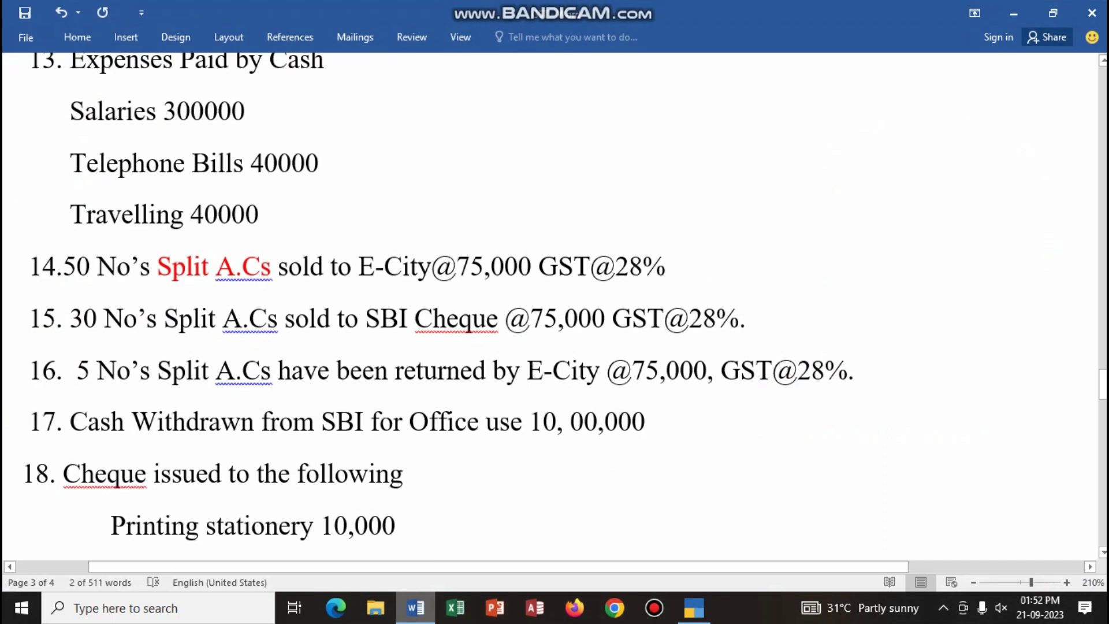
pyautogui.scroll(-2, 468, 247)
pyautogui.scroll(-2, 468, 247)
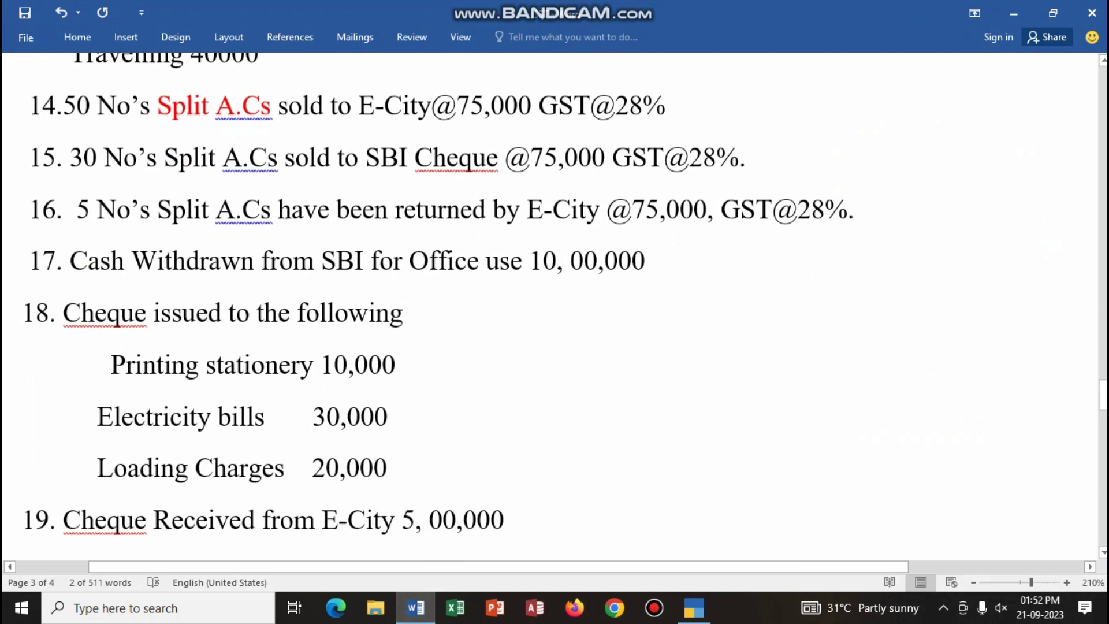
pyautogui.moveTo(165, 164); pyautogui.dragTo(285, 165)
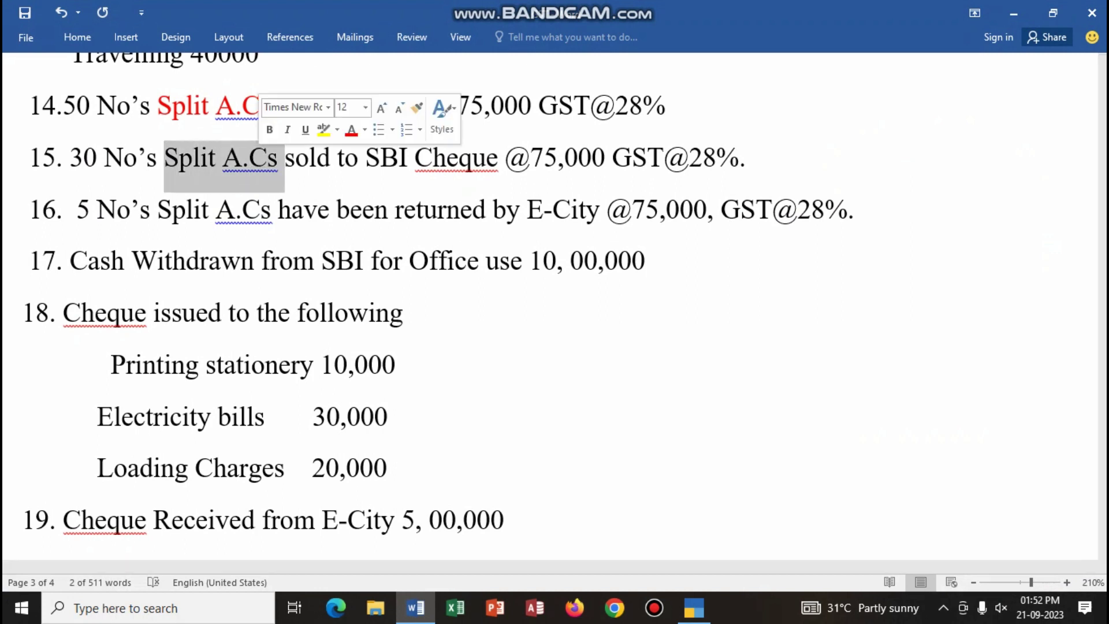
pyautogui.click(351, 130)
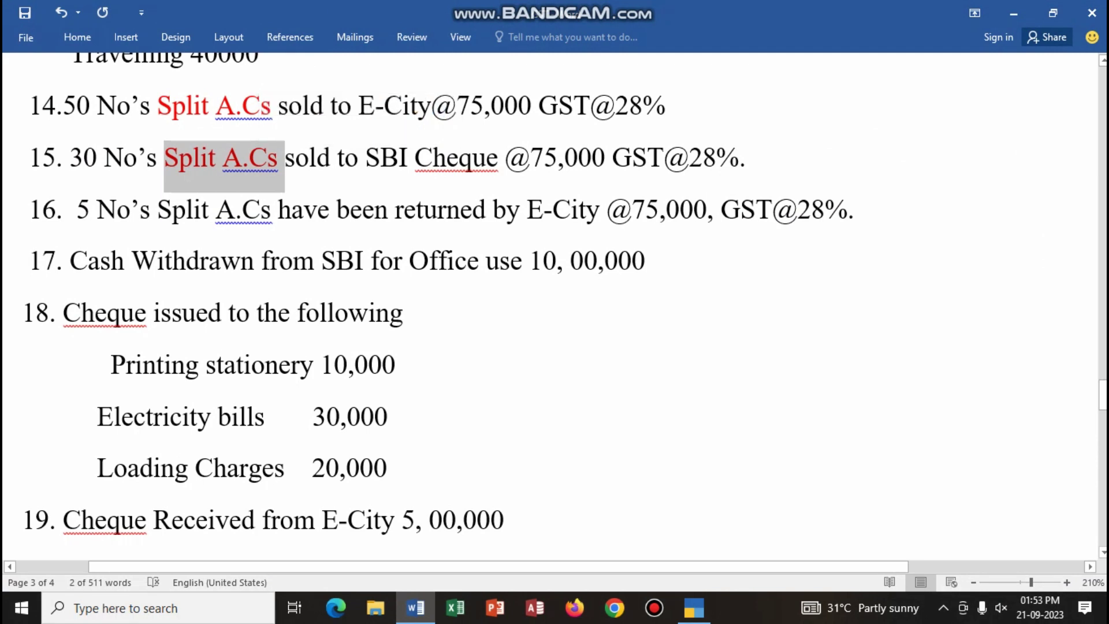
# Step: Colour the text "No's Split A.Cs" in transaction 16 red
pyautogui.scroll(-2, 433, 306)
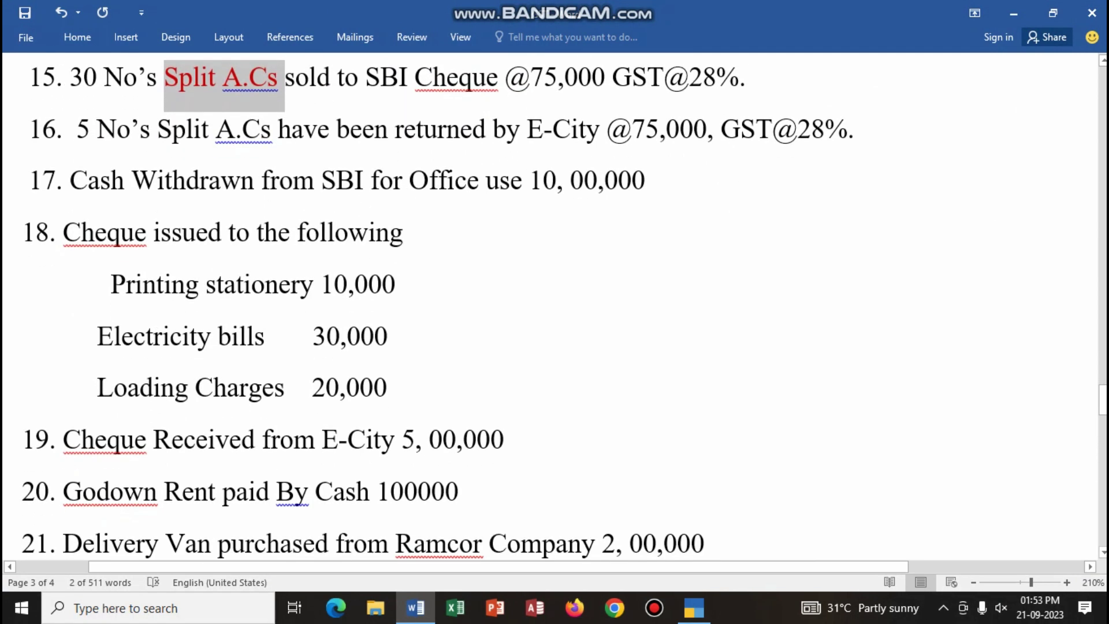
pyautogui.moveTo(97, 130); pyautogui.dragTo(277, 129)
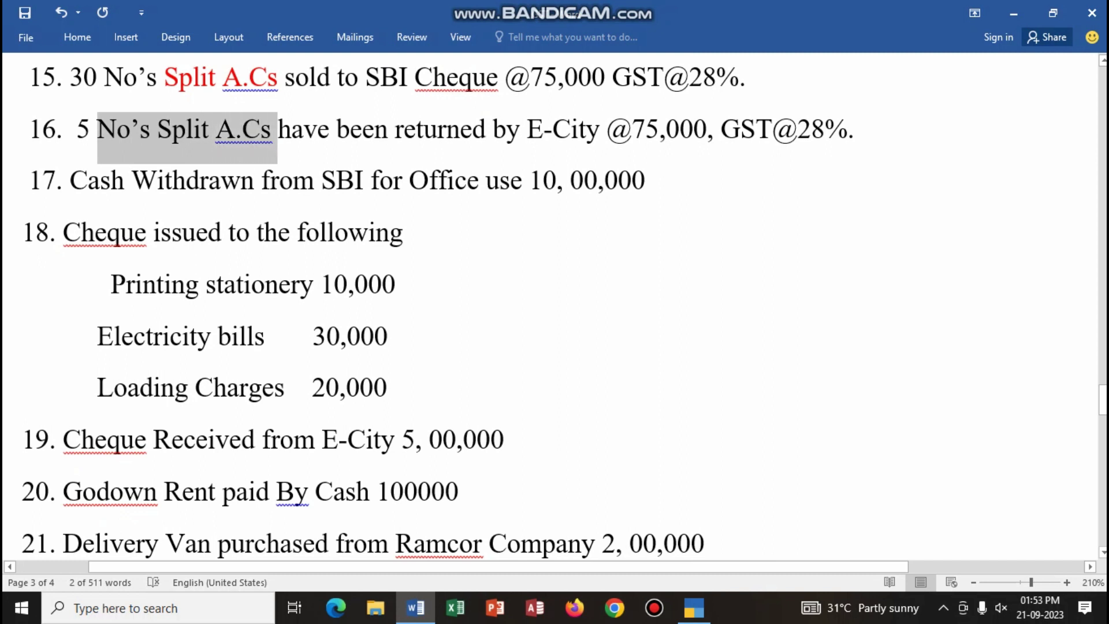
pyautogui.click(347, 116)
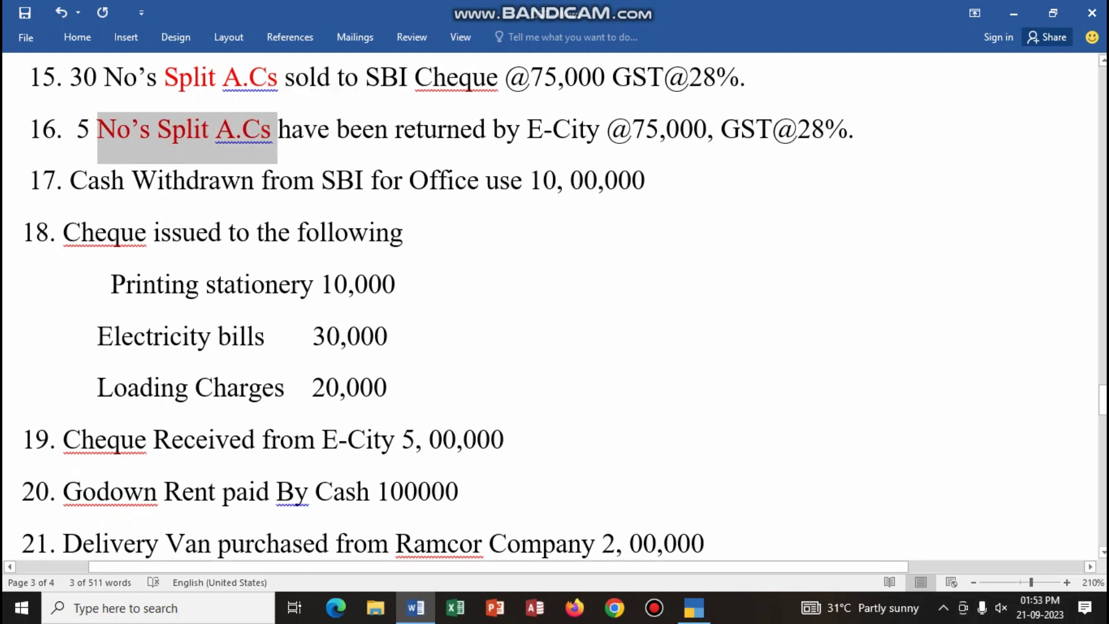
# Step: Review transactions 14 to 21 in Word, and add the ledger ELECRICITY CHARGES under Indirect Expenses in TallyPrime without an opening balance
pyautogui.scroll(3, 180, 396)
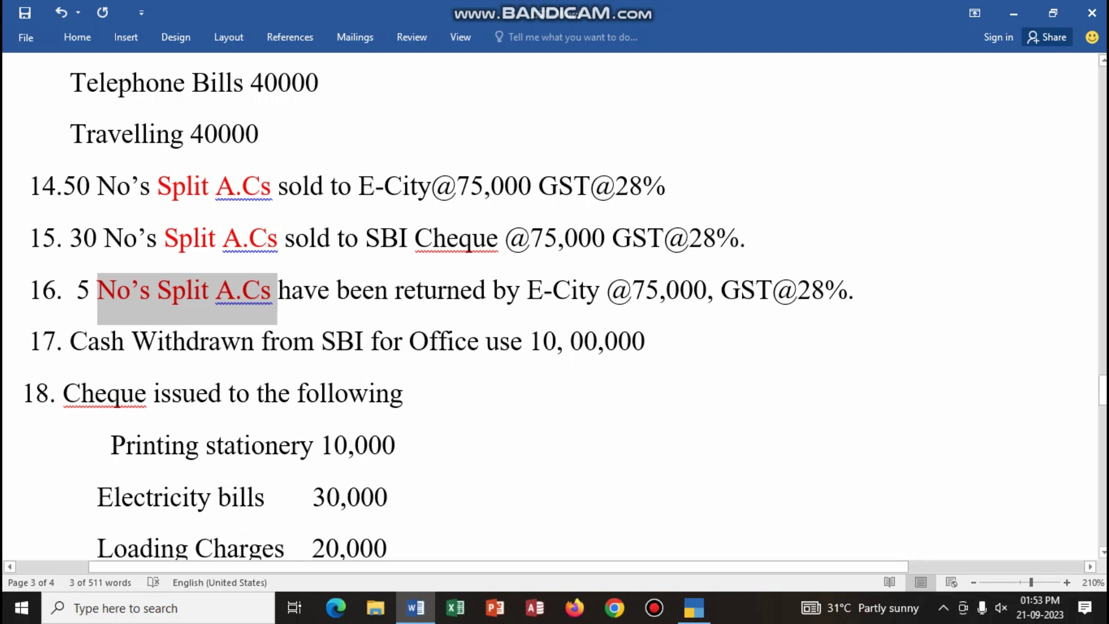
pyautogui.scroll(-3, 554, 306)
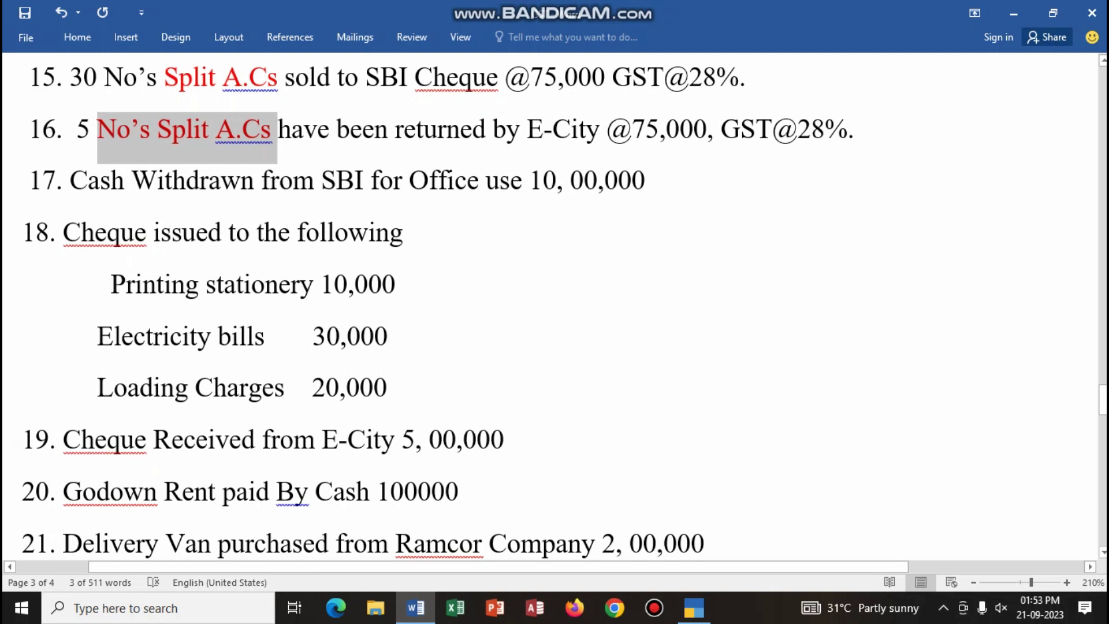
pyautogui.scroll(-3, 554, 306)
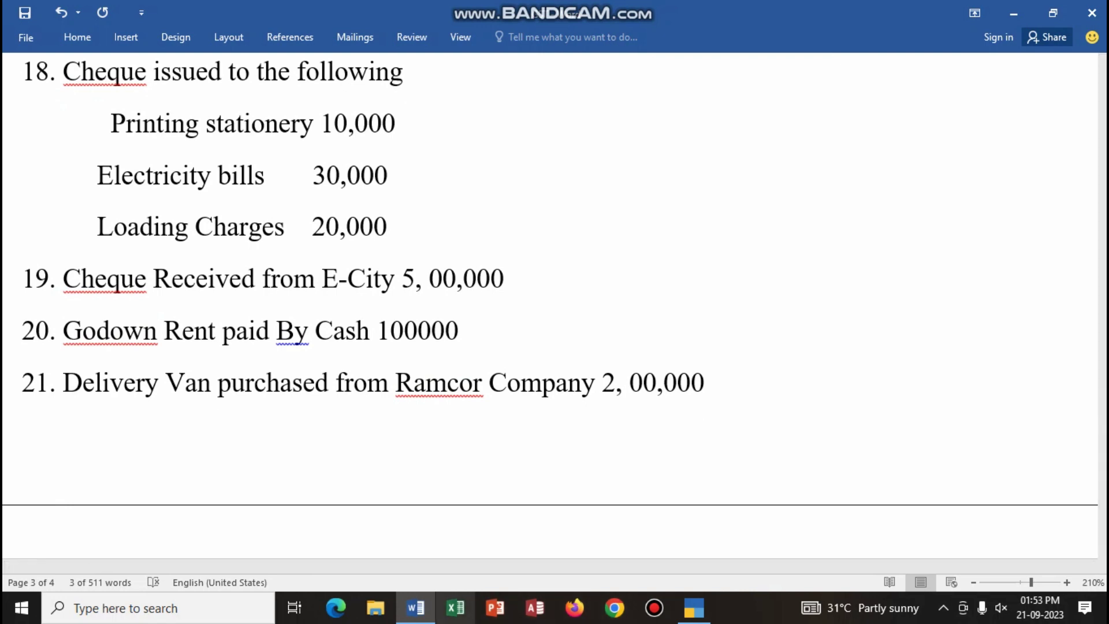
pyautogui.hotkey('alt', 'Tab')
pyautogui.write('E')
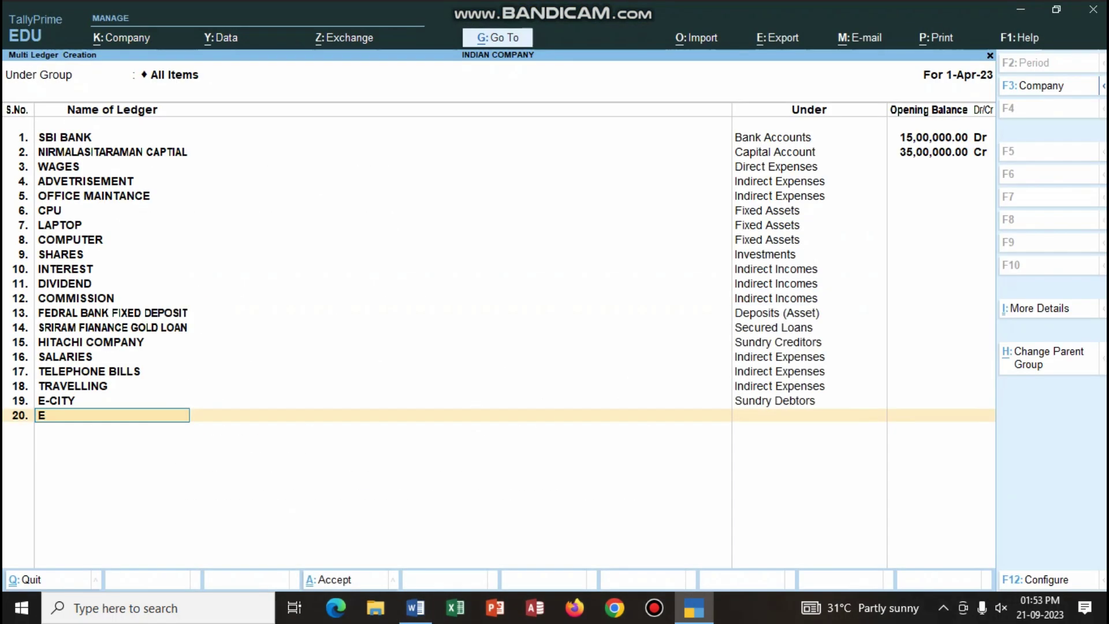
pyautogui.write('LECRICITY CHARGES')
pyautogui.press('Return')
pyautogui.write('I')
pyautogui.press('Up')
pyautogui.press('Up')
pyautogui.press('Return')
pyautogui.press('Return')
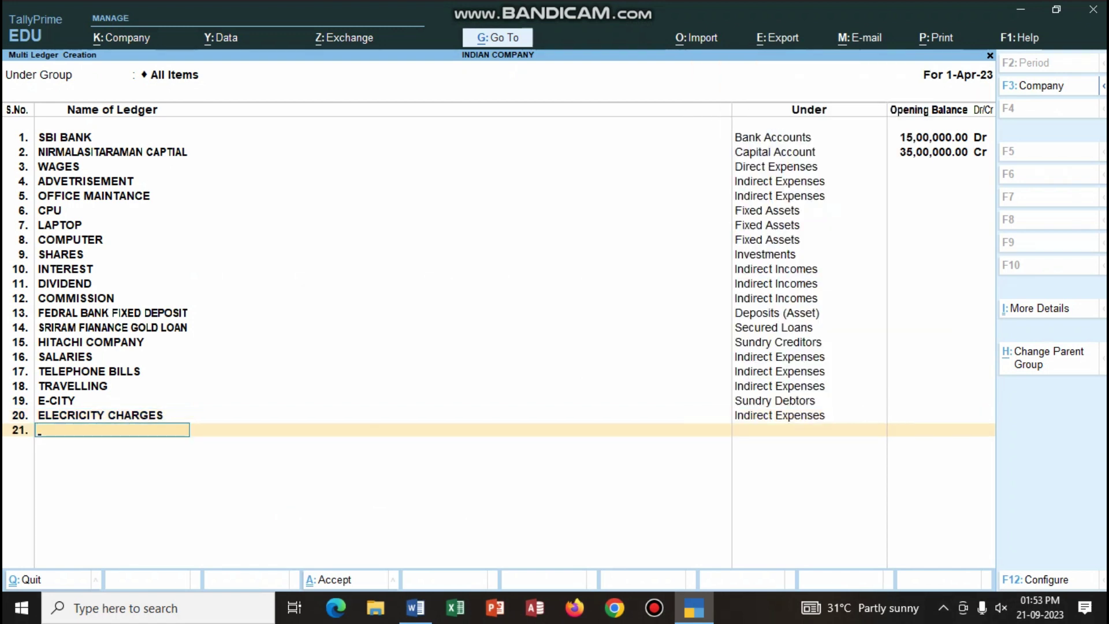
# Step: Check transaction 18 in Word, and add the ledger PRINTING &STATINORIES under Indirect Expenses in TallyPrime without an opening balance
pyautogui.write('PRINTING')
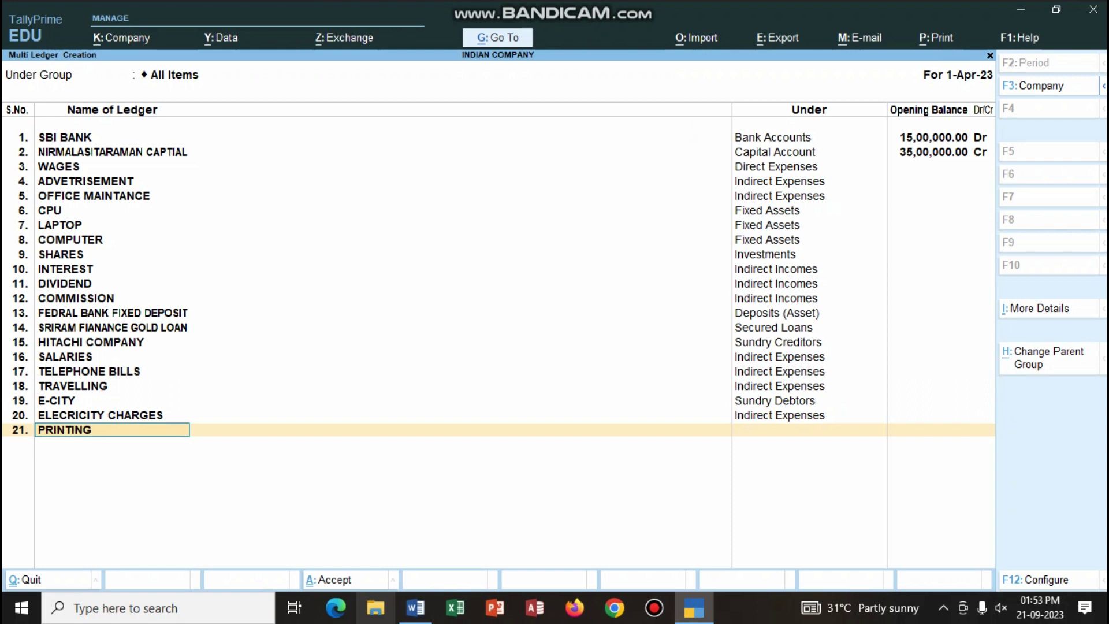
pyautogui.click(415, 607)
pyautogui.hotkey('alt', 'Tab')
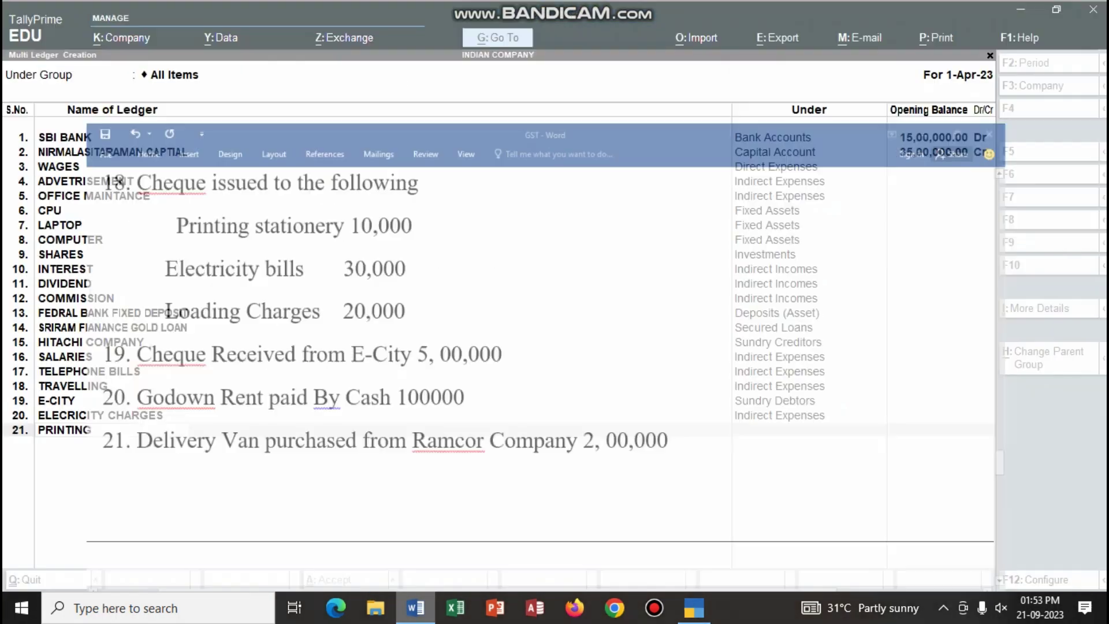
pyautogui.write('&S')
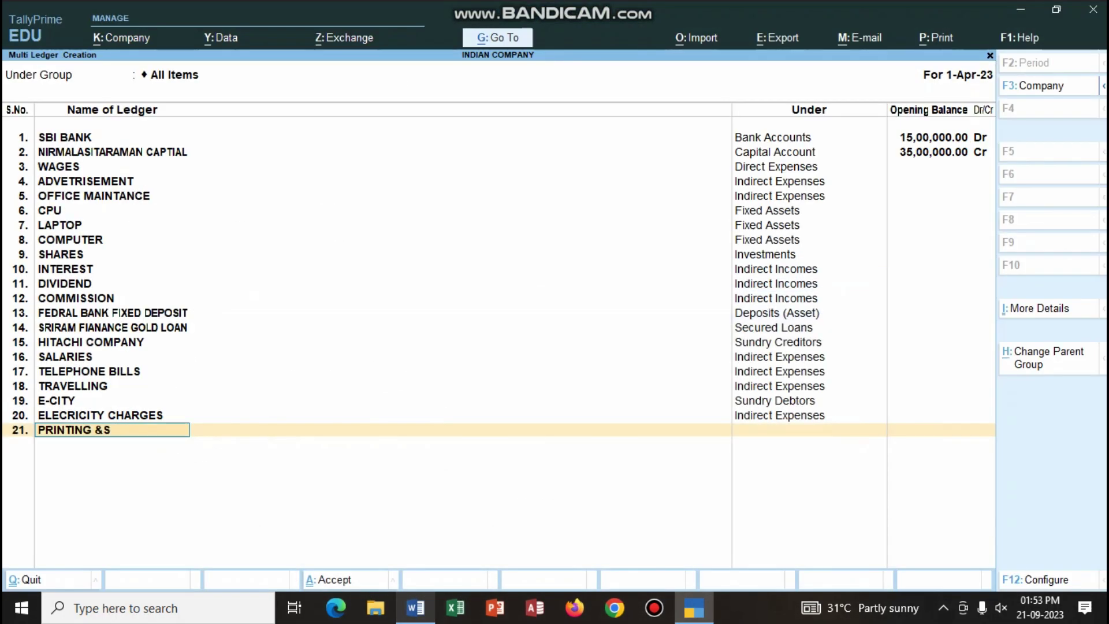
pyautogui.write('TATINORIES')
pyautogui.press('Return')
pyautogui.press('Down')
pyautogui.press('Down')
pyautogui.press('Down')
pyautogui.press('Down')
pyautogui.press('Down')
pyautogui.press('Down')
pyautogui.press('Down')
pyautogui.press('Down')
pyautogui.press('Down')
pyautogui.press('Down')
pyautogui.press('Down')
pyautogui.press('Down')
pyautogui.press('Down')
pyautogui.press('Down')
pyautogui.press('Down')
pyautogui.press('Down')
pyautogui.press('Down')
pyautogui.press('Down')
pyautogui.press('Down')
pyautogui.press('Up')
pyautogui.press('Up')
pyautogui.press('Return')
pyautogui.press('Return')
# Step: Add the ledger LOADING CHARGES under Indirect Expenses without an opening balance
pyautogui.write('LO')
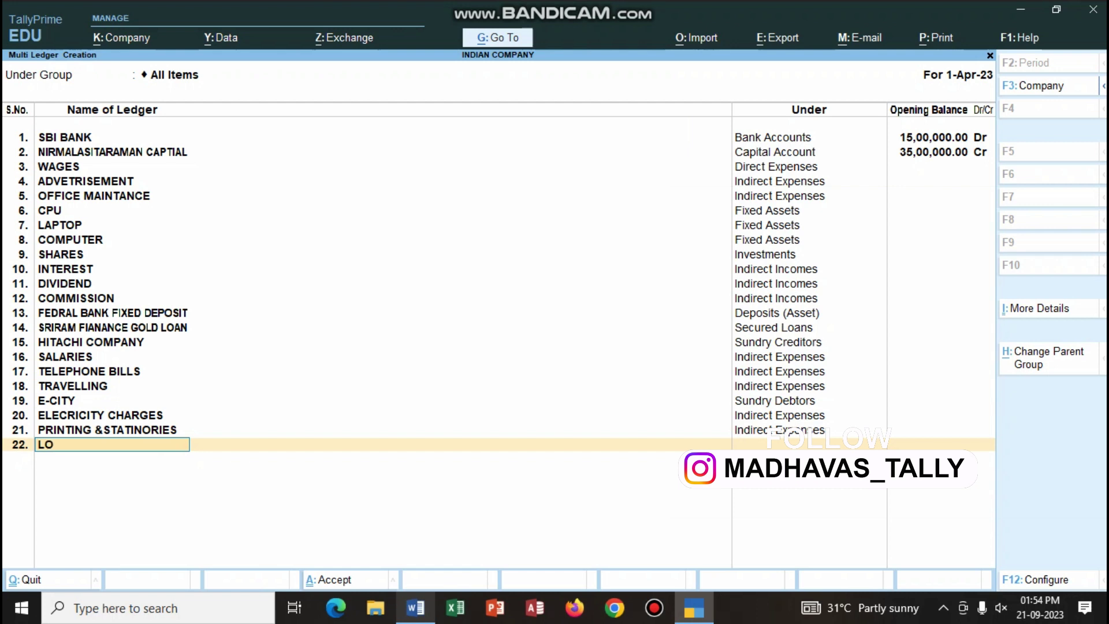
pyautogui.write('ADING CHARGES')
pyautogui.press('Return')
pyautogui.press('Down')
pyautogui.press('Down')
pyautogui.press('Down')
pyautogui.press('Down')
pyautogui.press('Down')
pyautogui.press('Down')
pyautogui.press('Down')
pyautogui.press('Down')
pyautogui.press('Down')
pyautogui.press('Down')
pyautogui.press('Down')
pyautogui.press('Down')
pyautogui.press('Down')
pyautogui.press('Down')
pyautogui.press('Down')
pyautogui.press('Down')
pyautogui.press('Down')
pyautogui.press('Down')
pyautogui.press('Down')
pyautogui.press('Up')
pyautogui.press('Up')
pyautogui.press('Return')
pyautogui.press('Return')
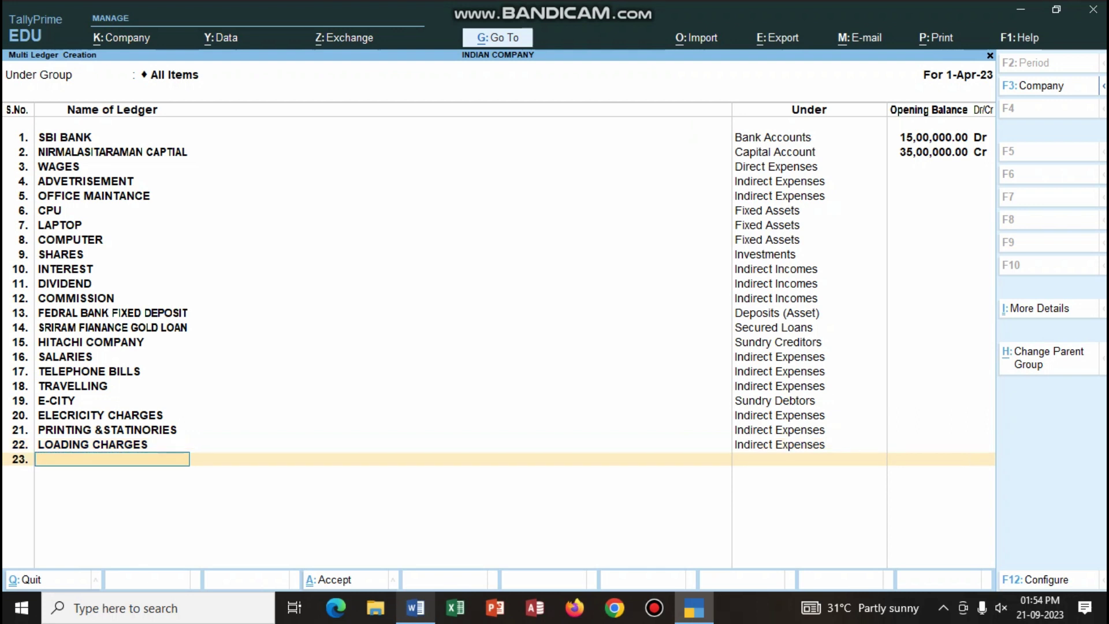
# Step: Check transactions 19 and 20 in Word, and add the ledger GODOWN RENT under Indirect Expenses in TallyPrime without an opening balance
pyautogui.hotkey('alt', 'Tab')
pyautogui.scroll(-2, 555, 289)
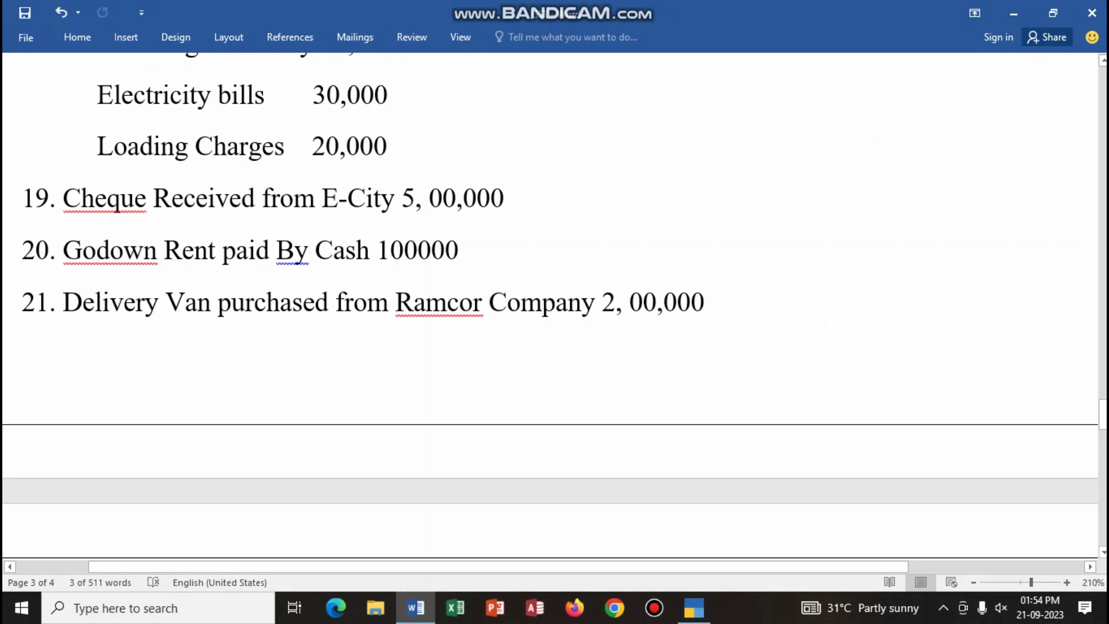
pyautogui.scroll(-3, 554, 289)
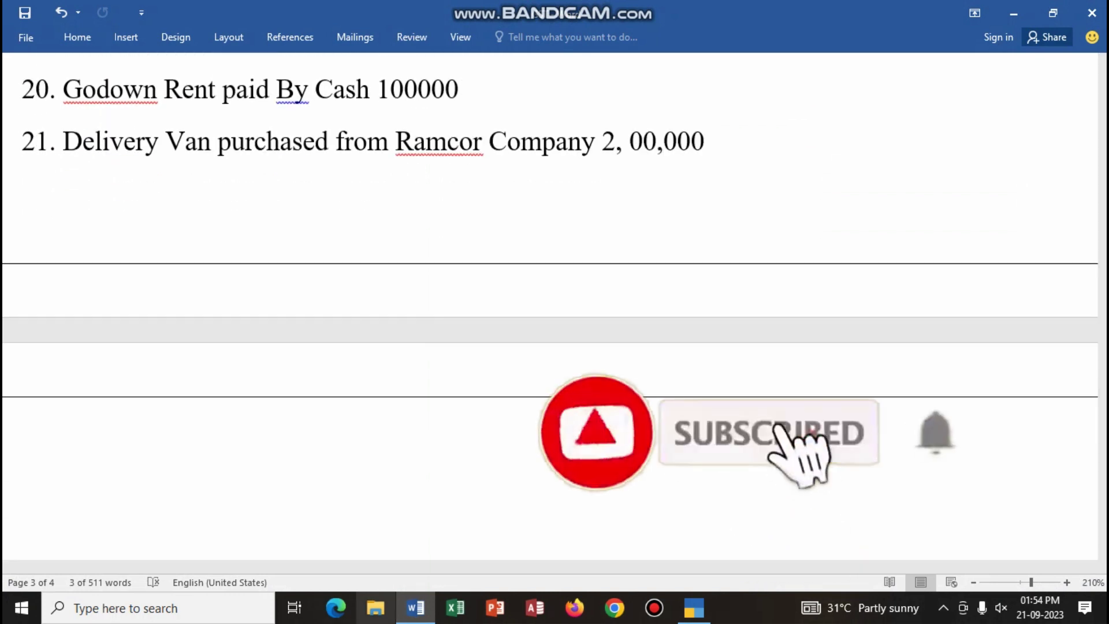
pyautogui.hotkey('alt', 'Tab')
pyautogui.write('GODOWN RENT')
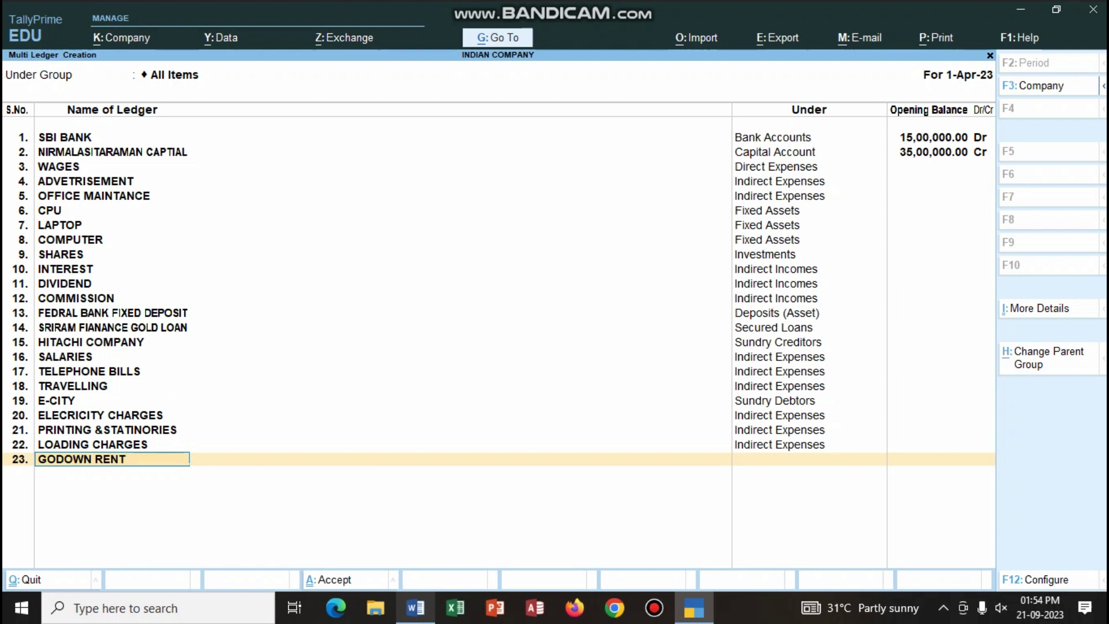
pyautogui.press('Return')
pyautogui.write('i')
pyautogui.press('Down')
pyautogui.press('Up')
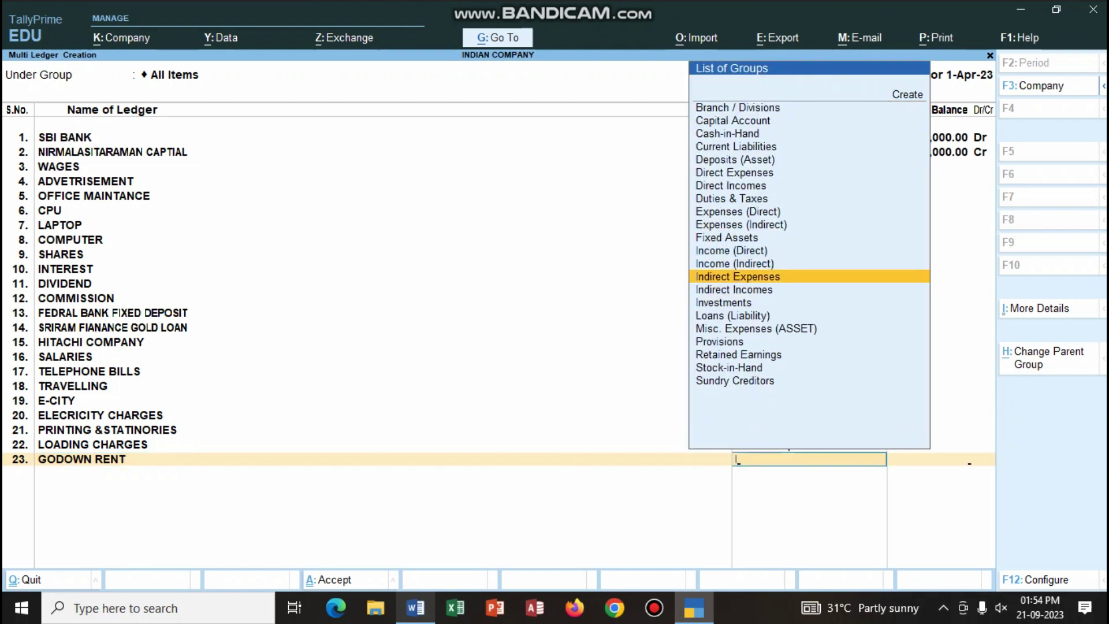
pyautogui.press('Return')
pyautogui.press('Return')
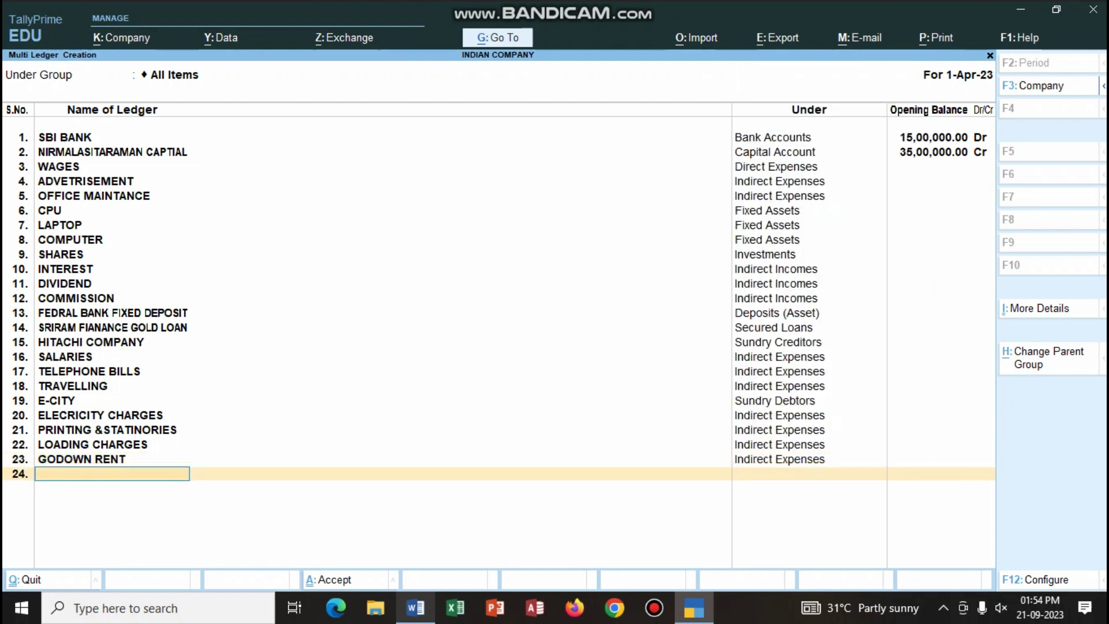
# Step: Check transaction 21 in Word, and add the ledger DELIVERY VAN under Fixed Assets in TallyPrime without an opening balance
pyautogui.click(415, 607)
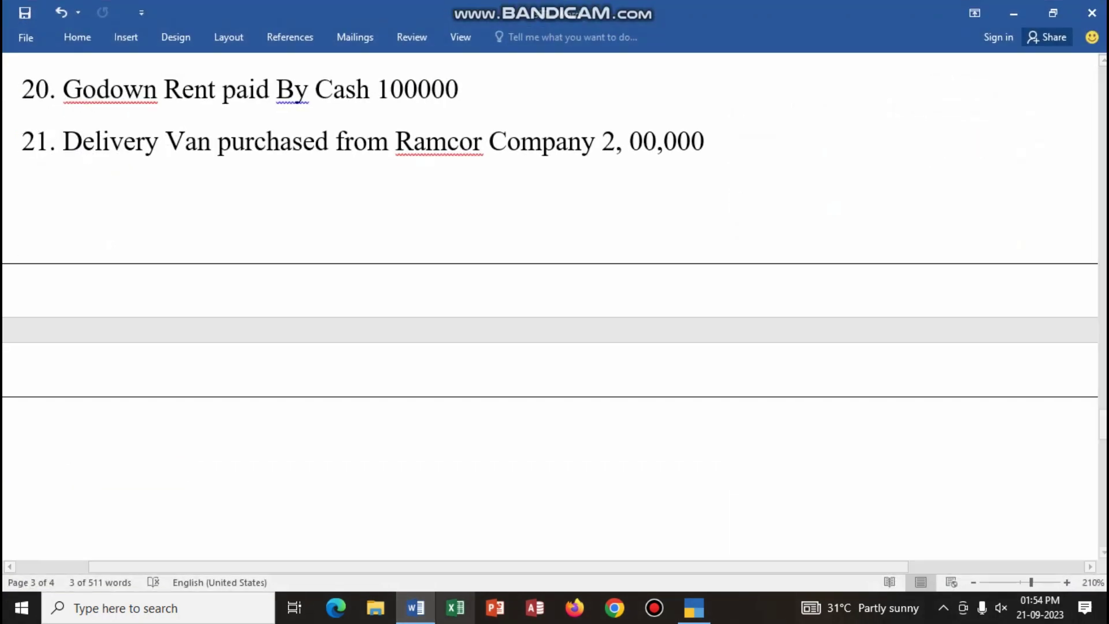
pyautogui.hotkey('alt', 'Tab')
pyautogui.write('D')
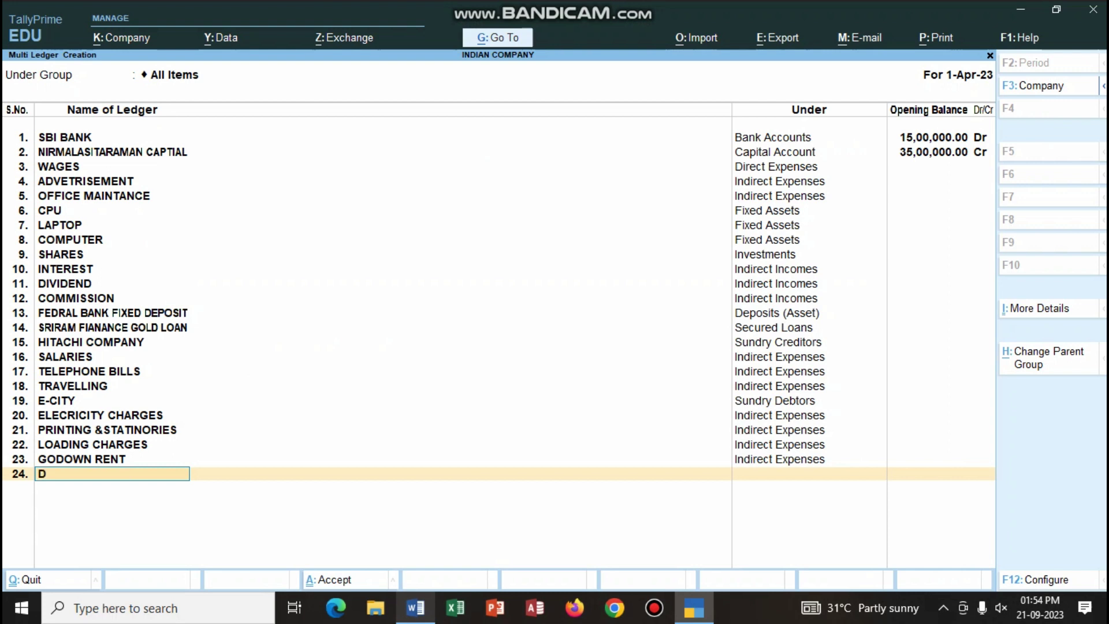
pyautogui.write('ELIVERY VAN')
pyautogui.press('Return')
pyautogui.write('F')
pyautogui.press('Return')
pyautogui.press('Return')
# Step: Add the ledger RAMCHOR COMPANY under Sundry Creditors without an opening balance
pyautogui.write('RAMC')
pyautogui.write('HOR')
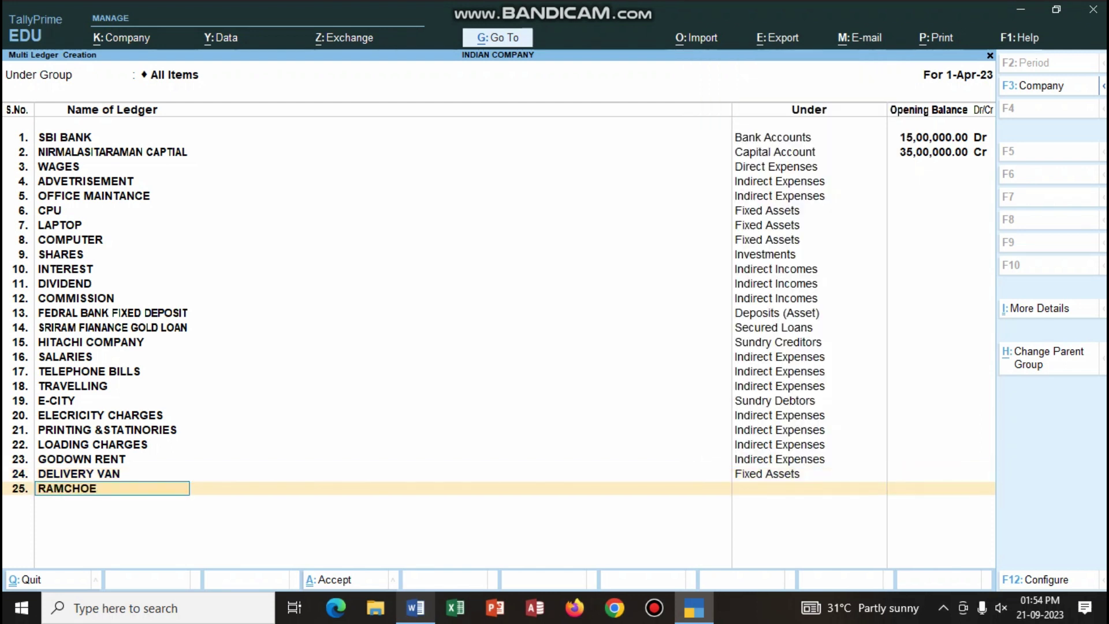
pyautogui.write(' COMPANY')
pyautogui.press('Return')
pyautogui.write('su')
pyautogui.press('Down')
pyautogui.press('Return')
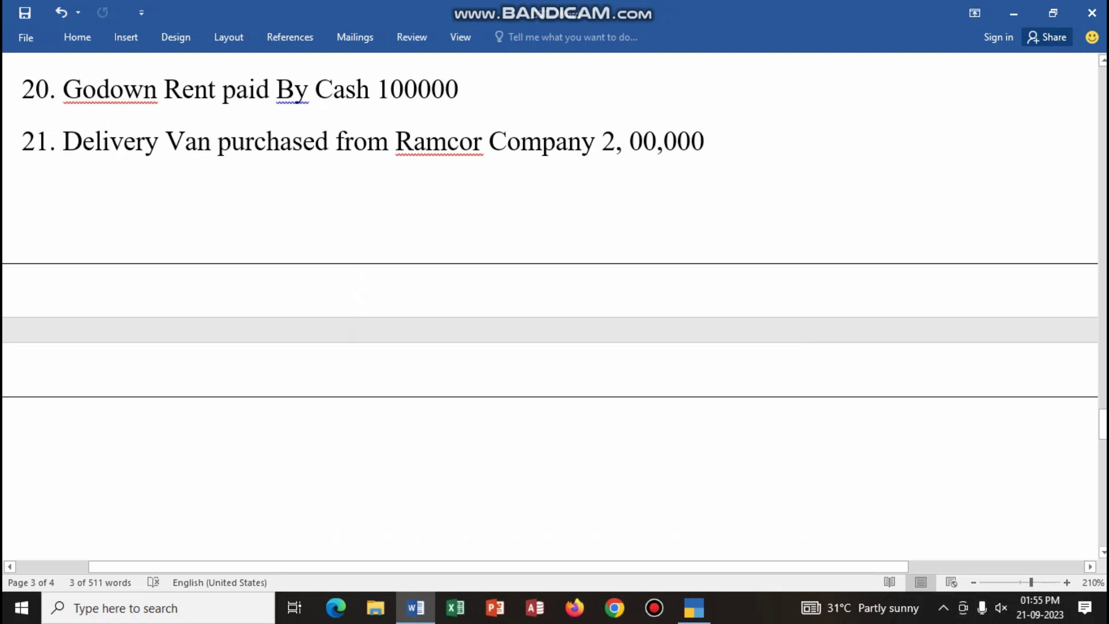
# Step: Check Word for remaining transactions, and add the ledger CLOSEING STOCK under Stock-in-Hand in TallyPrime without an opening balance
pyautogui.scroll(-1, 548, 289)
pyautogui.scroll(1, 548, 288)
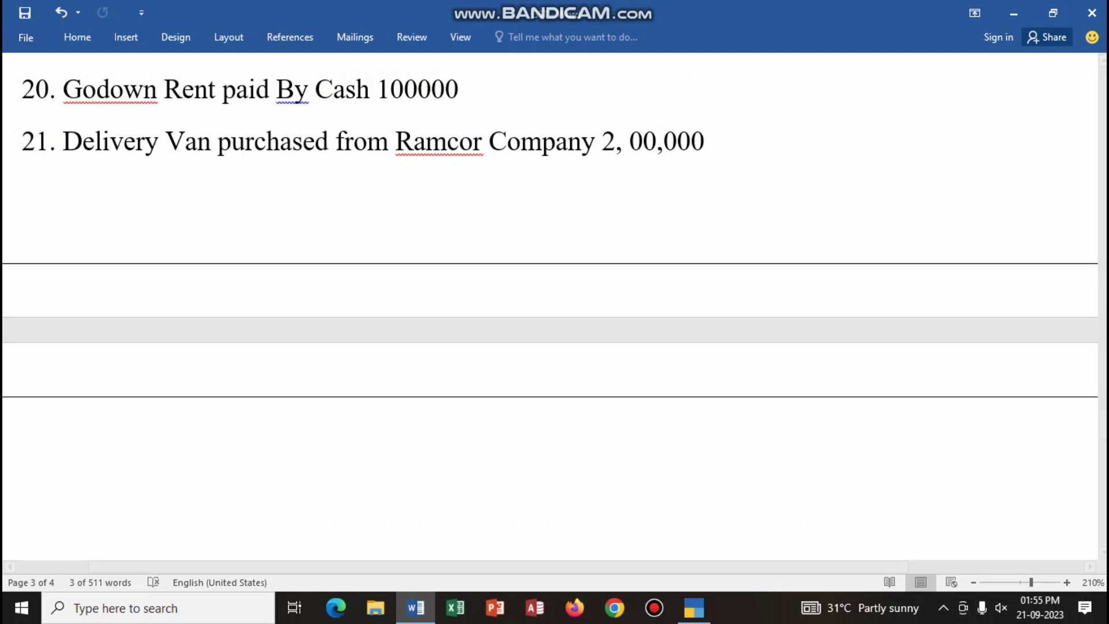
pyautogui.hotkey('alt', 'Tab')
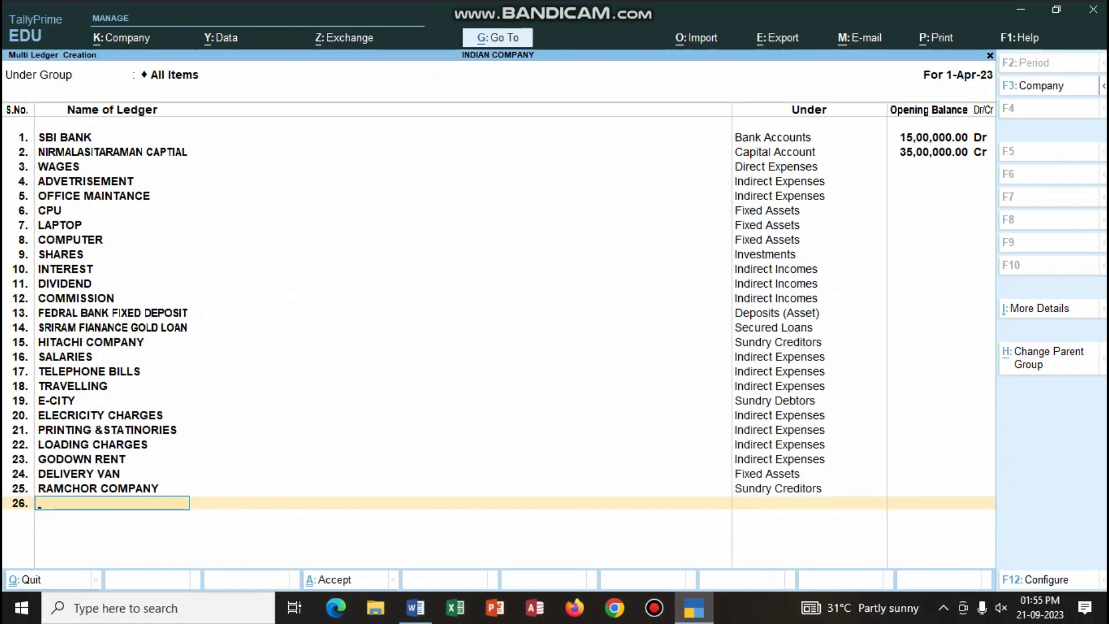
pyautogui.write('CLOSEING STOCK')
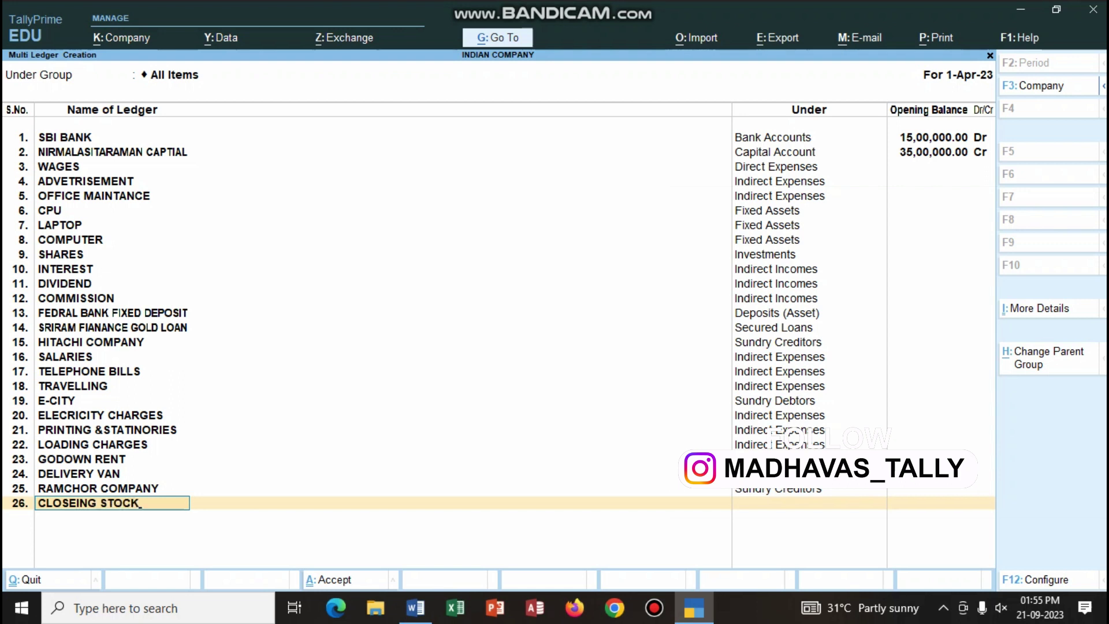
pyautogui.press('Return')
pyautogui.write('ST')
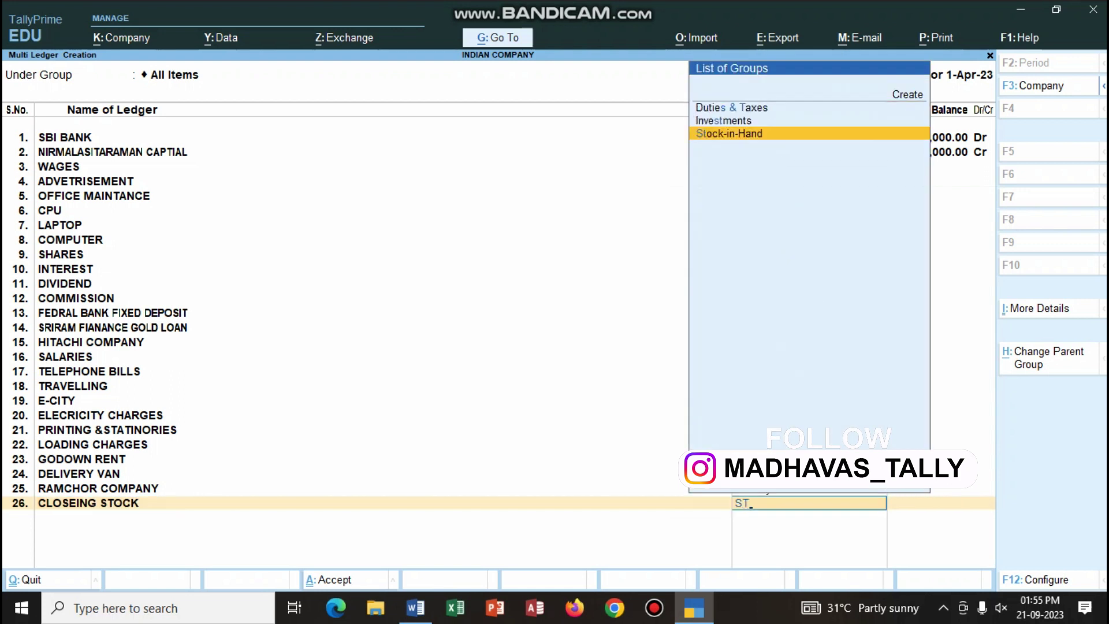
pyautogui.press('Return')
pyautogui.press('Return')
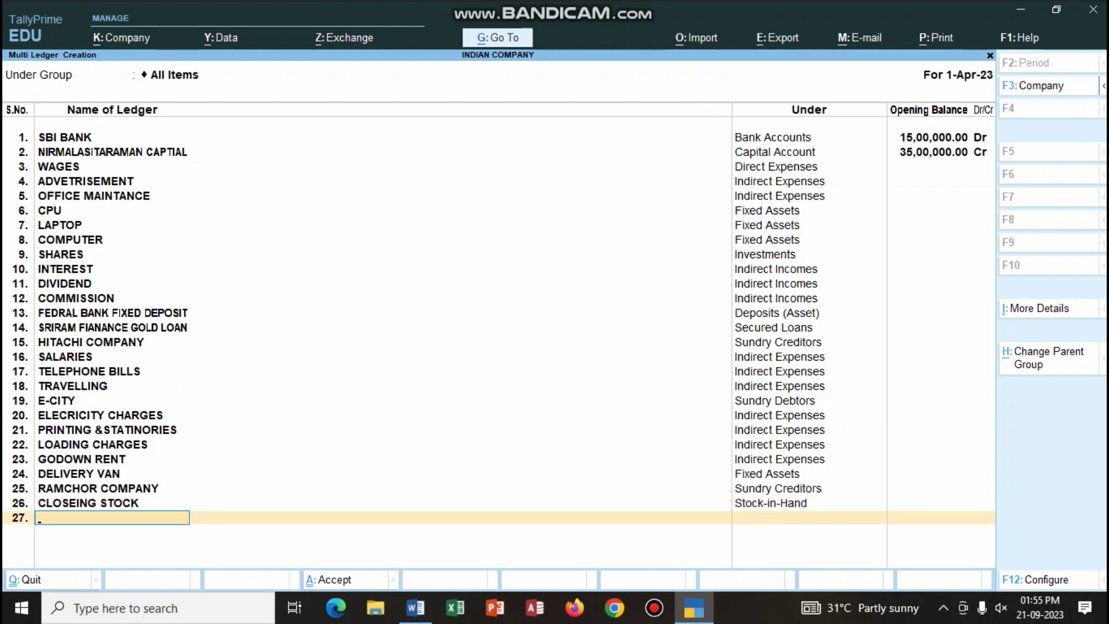
# Step: Save the multi-ledger creation and open accounting voucher creation from the Gateway of Tally
pyautogui.press('Return')
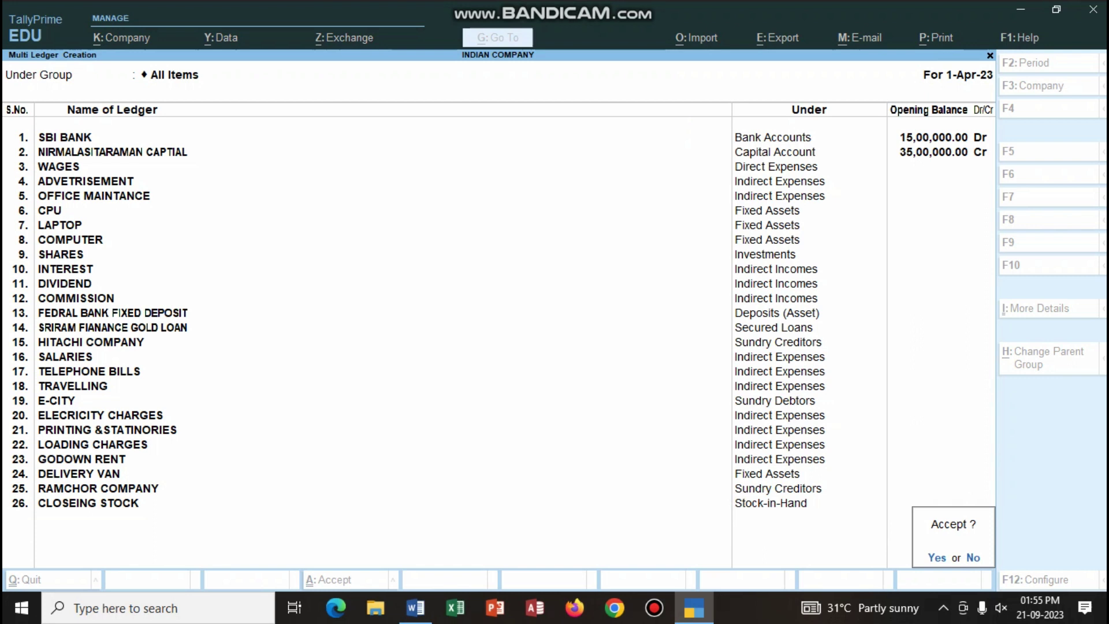
pyautogui.press('Return')
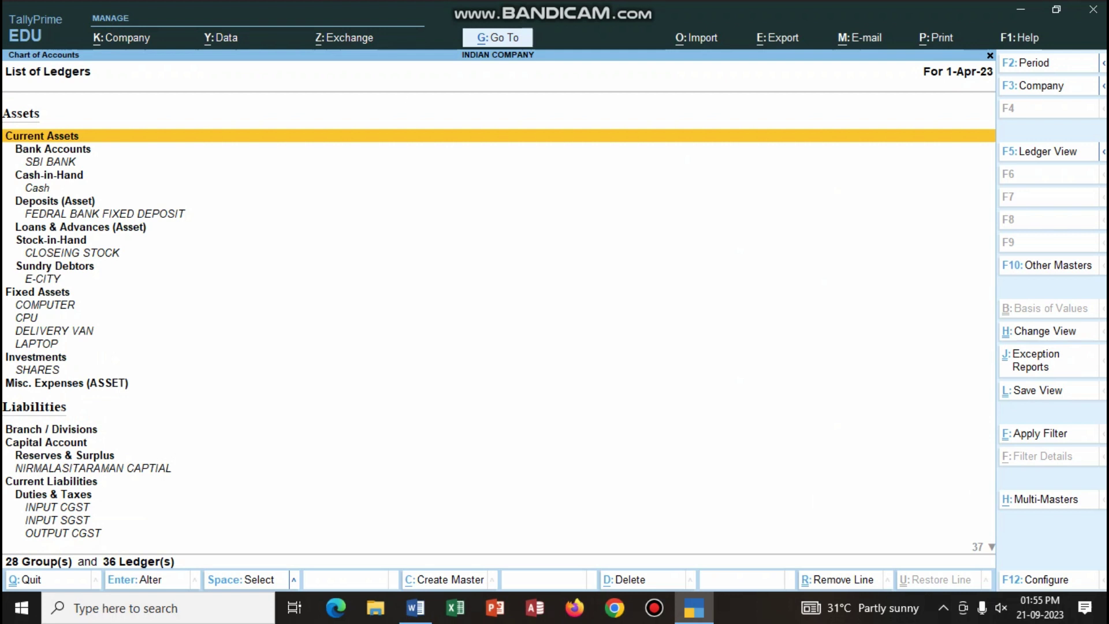
pyautogui.press('Escape')
pyautogui.press('Escape')
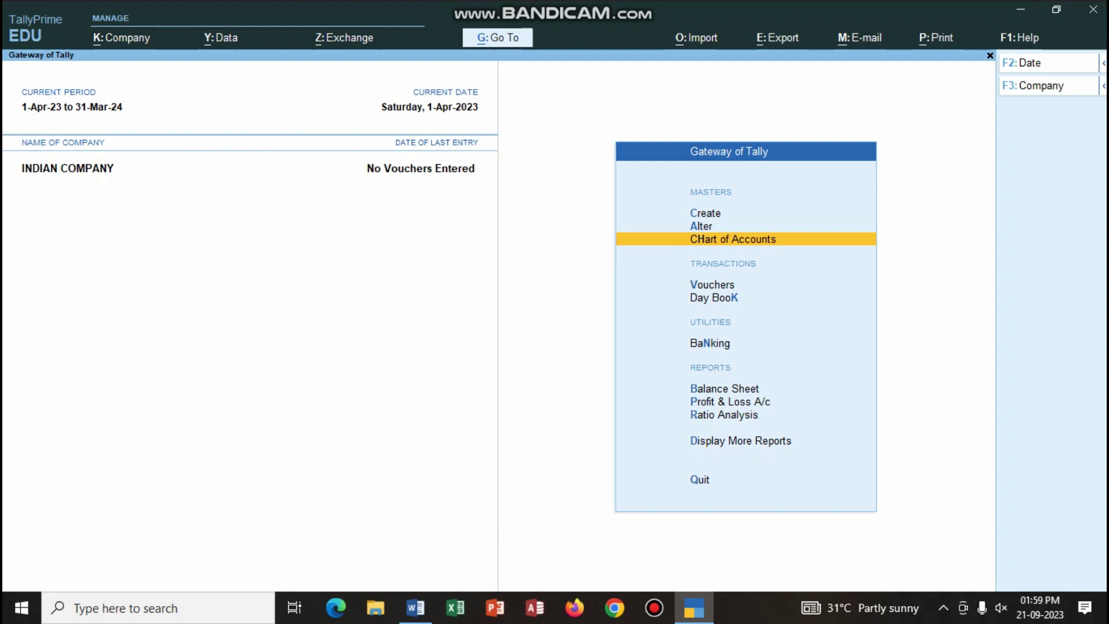
pyautogui.press('v')
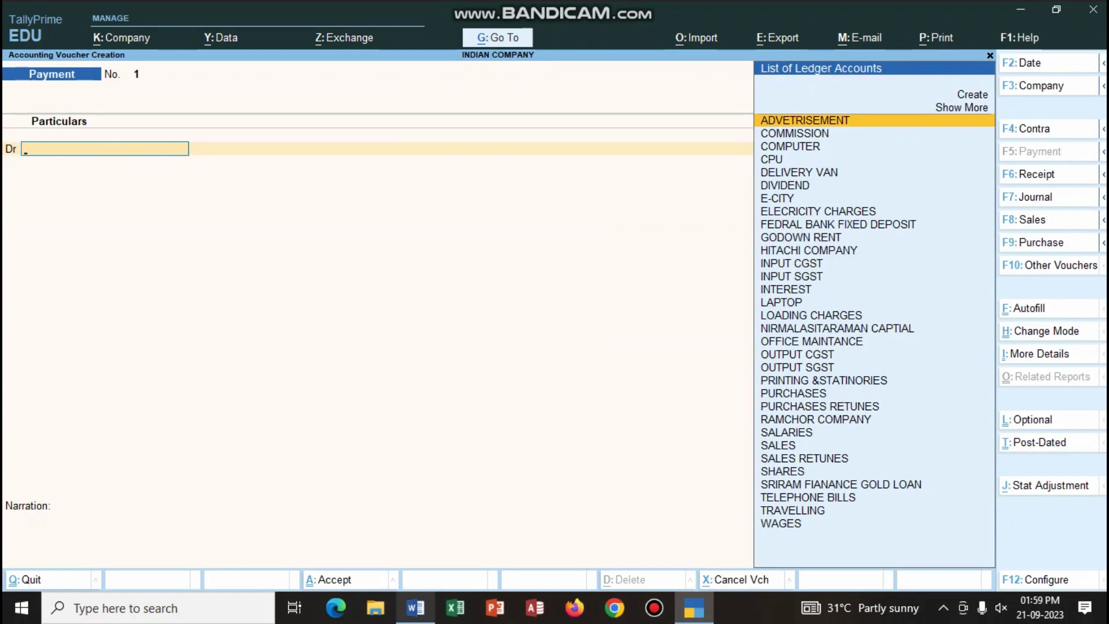
# Step: Check transaction 1 in Word, and start a receipt voucher in TallyPrime crediting NIRMALASITARAMAN CAPTIAL with 30,00,000
pyautogui.click(415, 607)
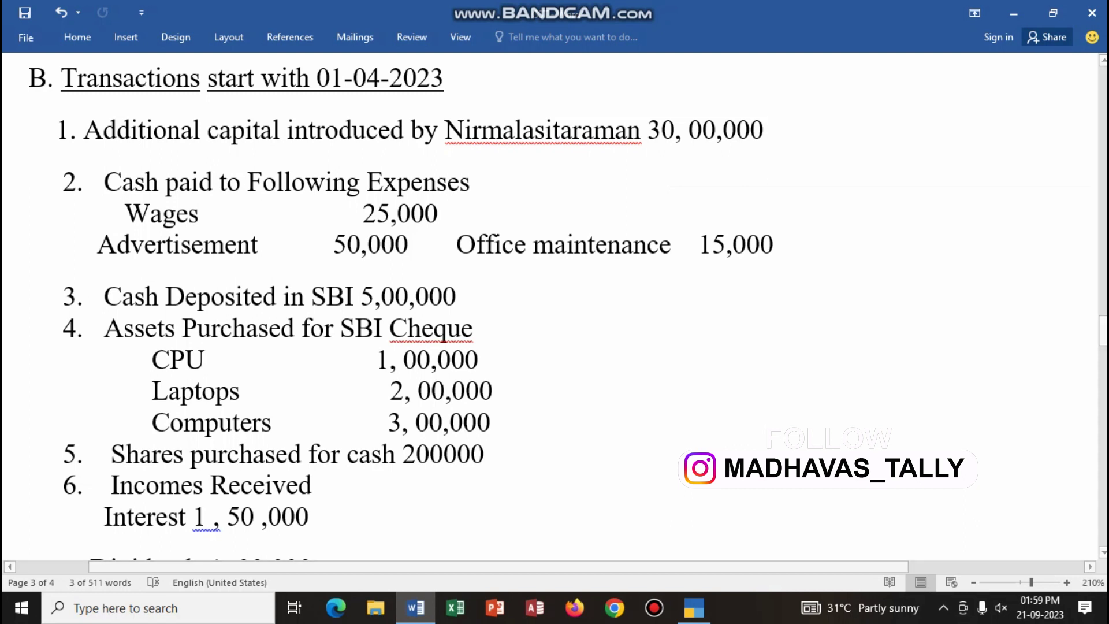
pyautogui.click(415, 607)
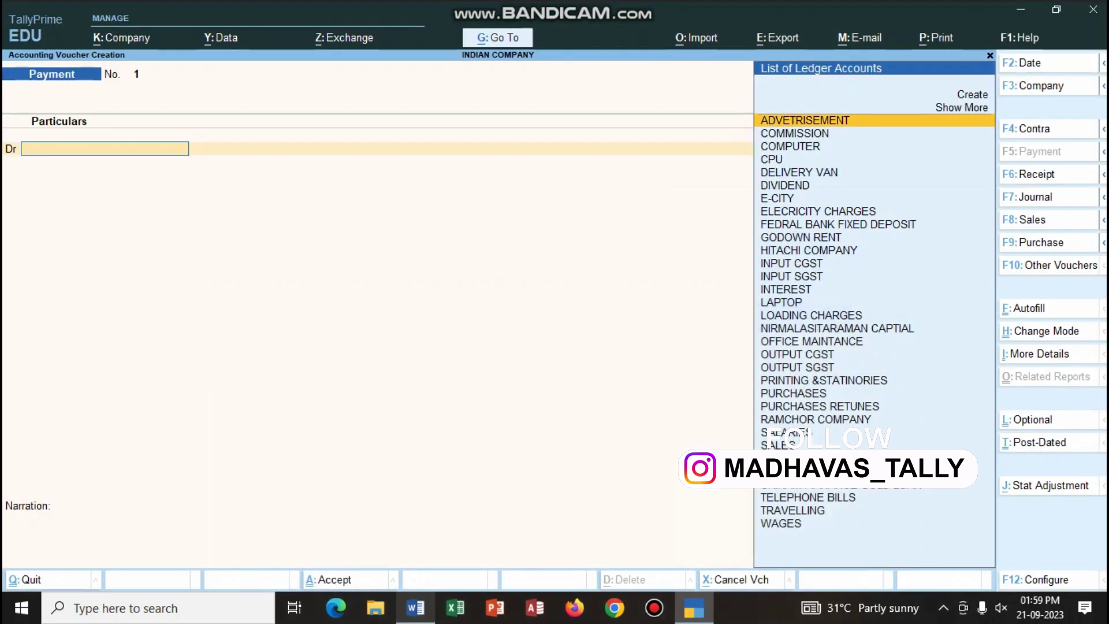
pyautogui.press('F6')
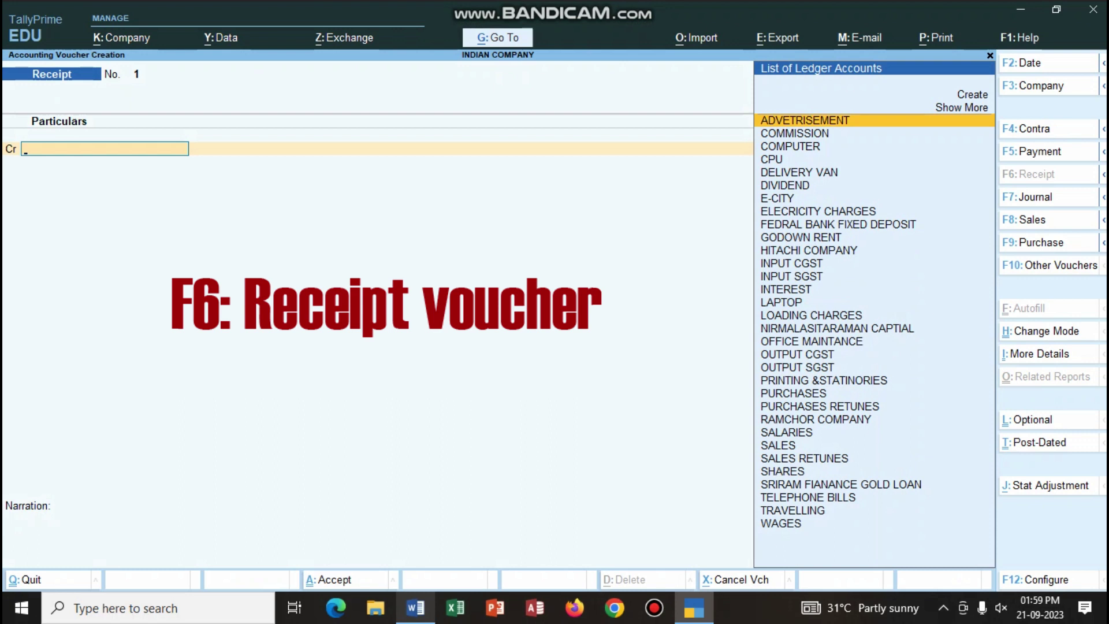
pyautogui.write('NI')
pyautogui.press('Return')
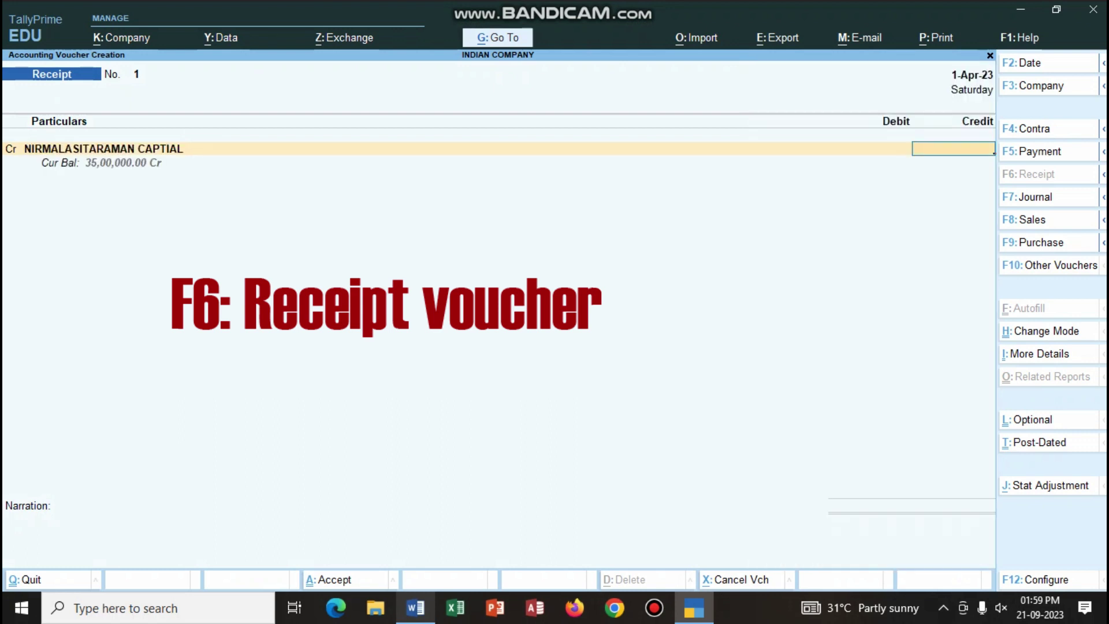
pyautogui.write('30000000')
pyautogui.press('Return')
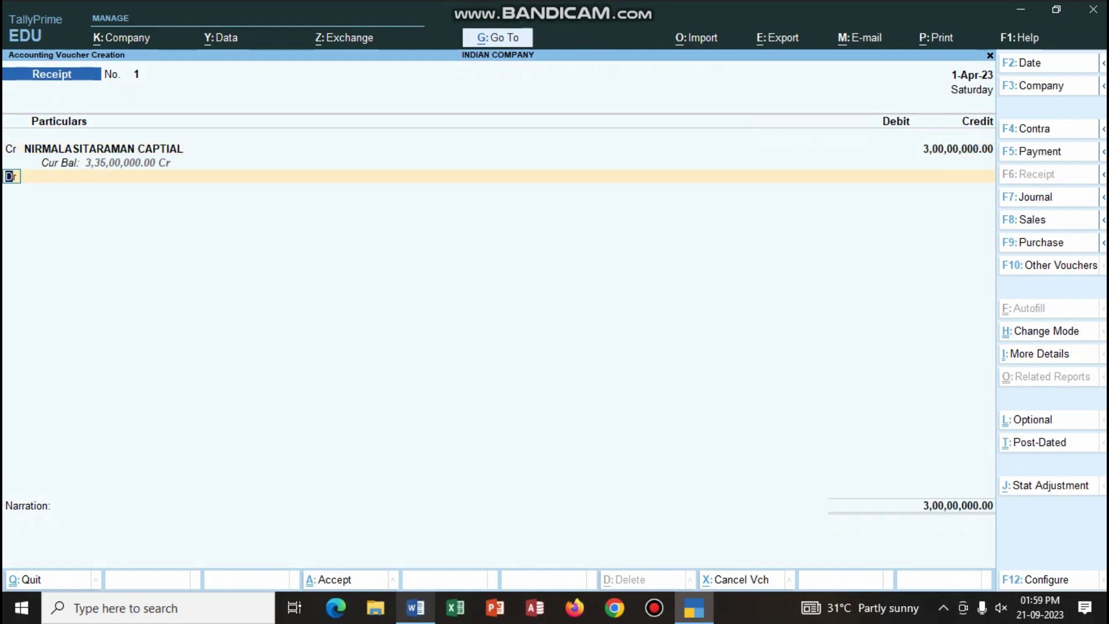
pyautogui.press('BackSpace')
pyautogui.write('3000')
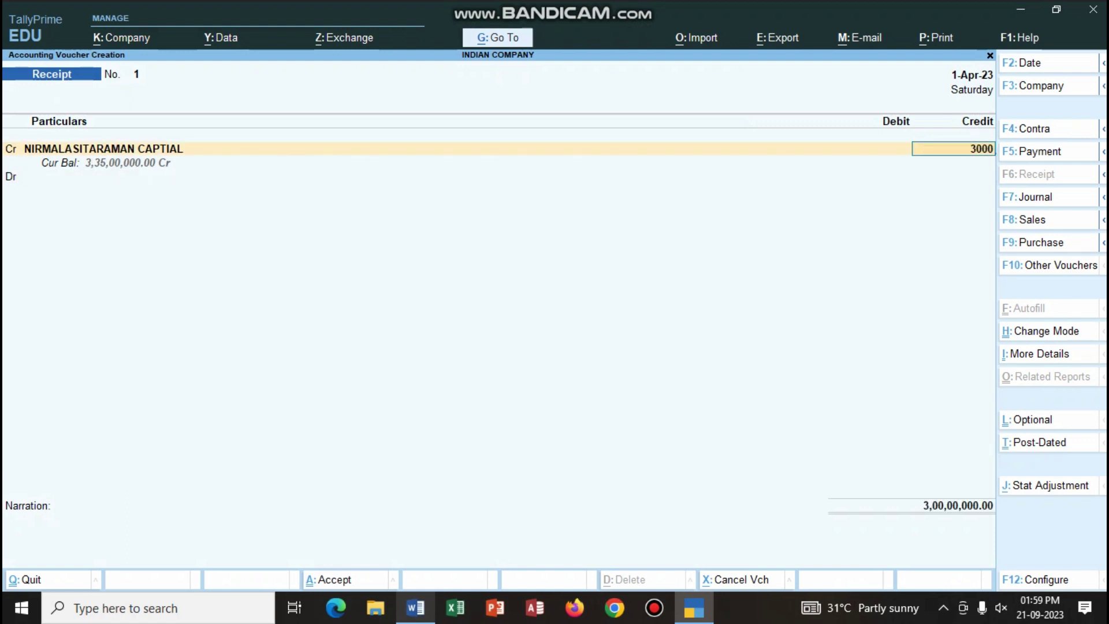
pyautogui.write('000')
pyautogui.press('Return')
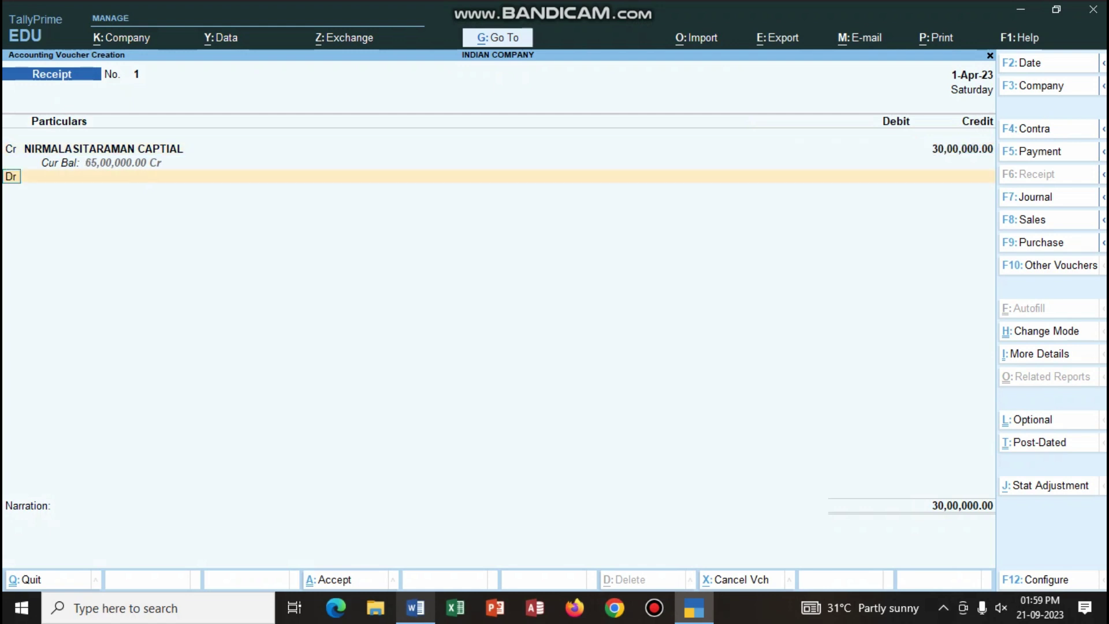
# Step: Debit Cash for the 30,00,000 capital receipt, add the narration BEING CAPTIAL RECEIVED, and save the voucher
pyautogui.write('CAS')
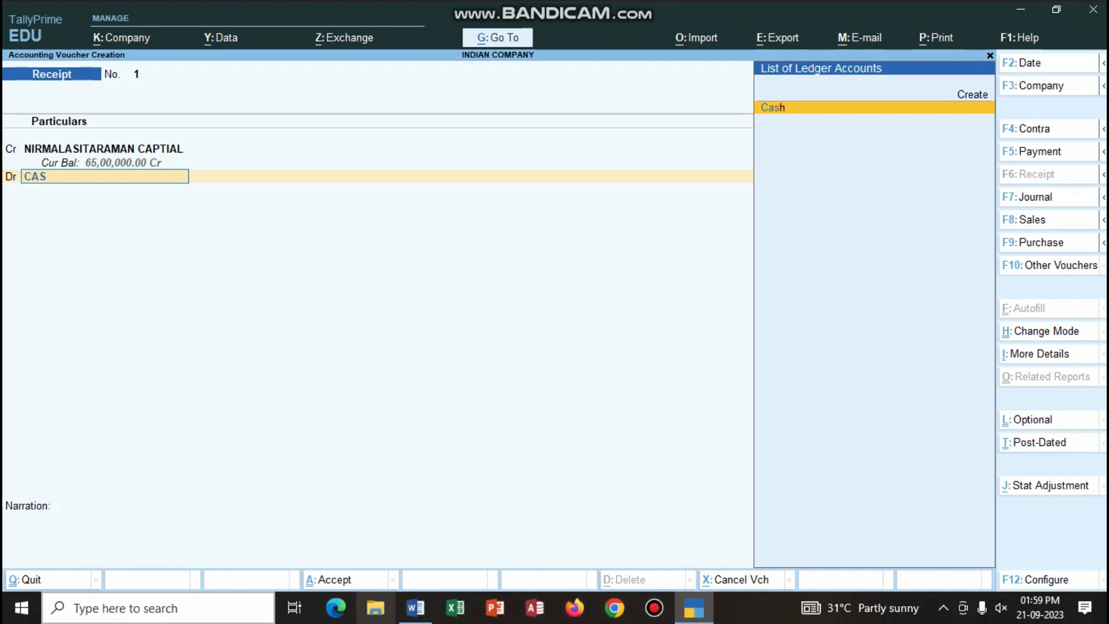
pyautogui.click(415, 529)
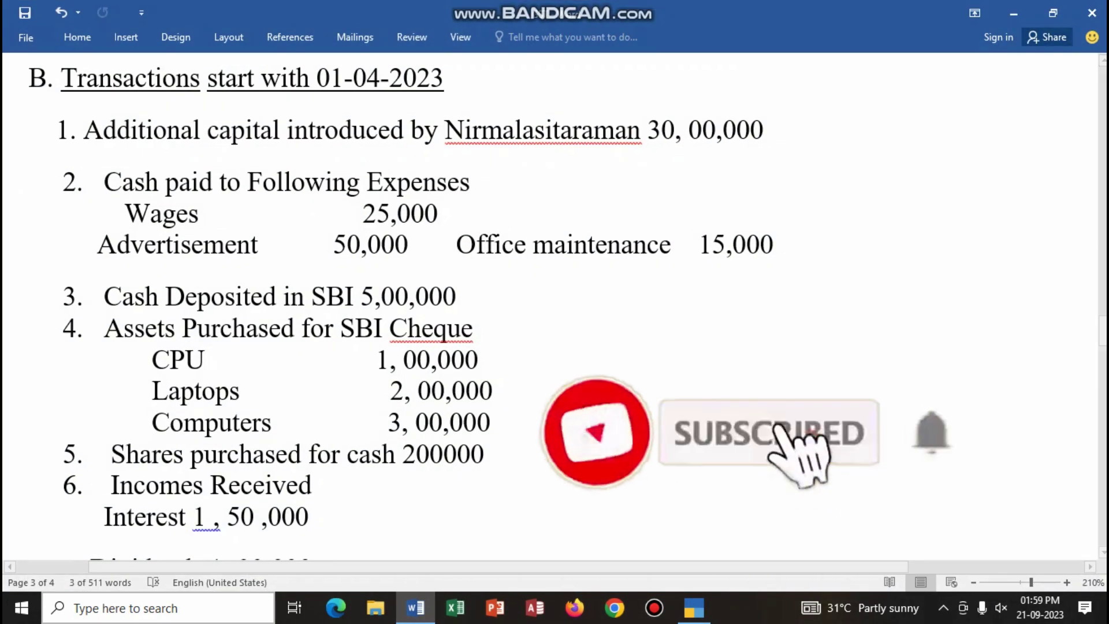
pyautogui.hotkey('alt', 'Tab')
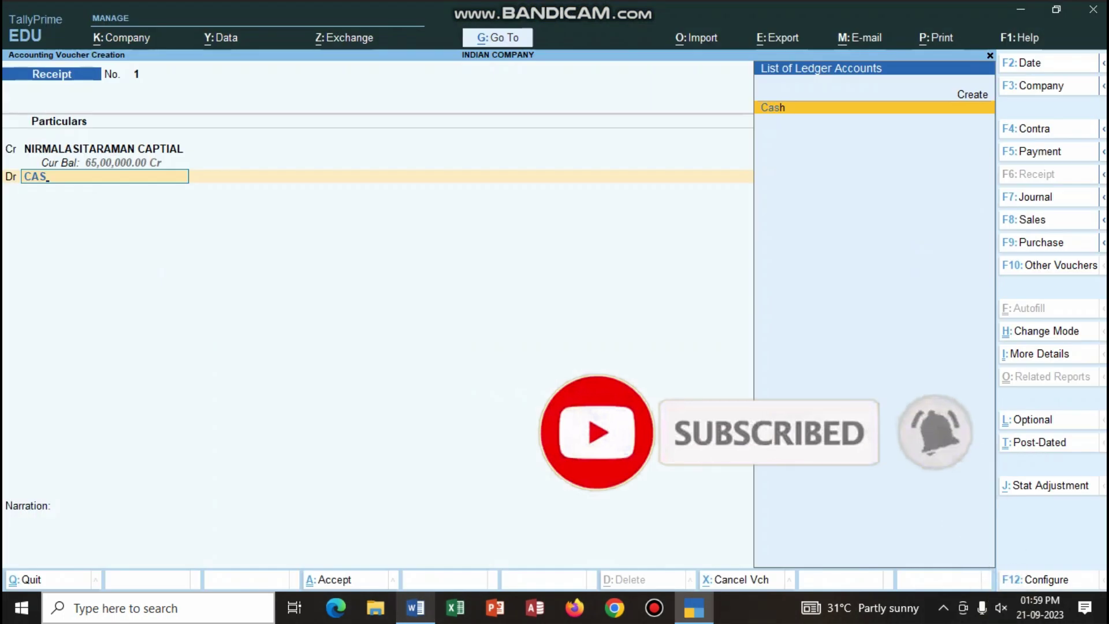
pyautogui.press('Return')
pyautogui.press('Return')
pyautogui.write('BEIN')
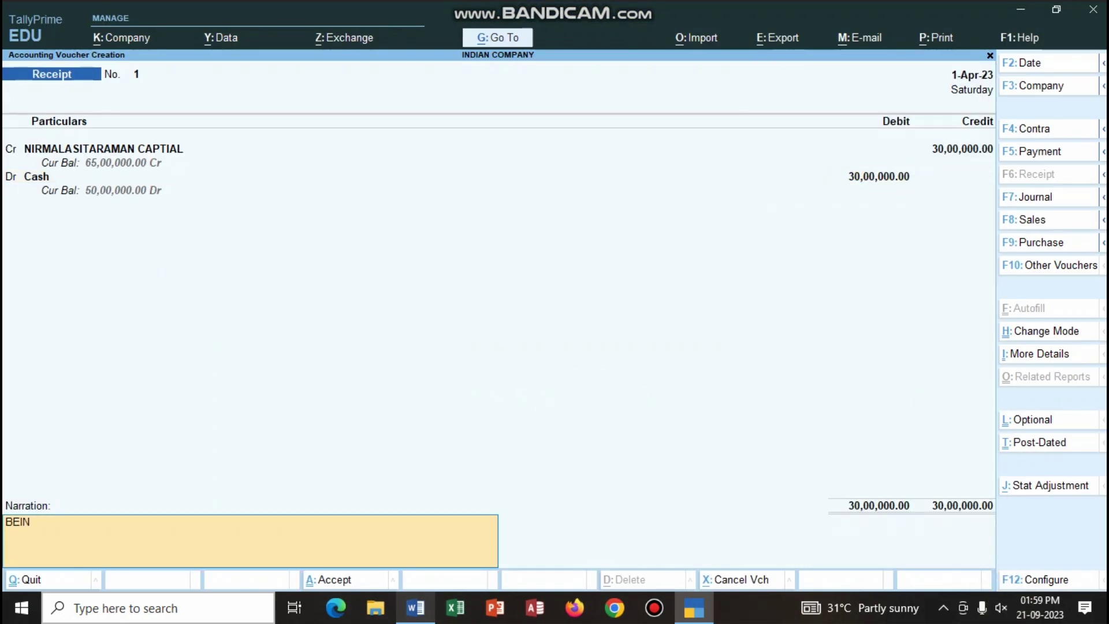
pyautogui.write('G CAPTIAL RECEIVED')
pyautogui.press('Return')
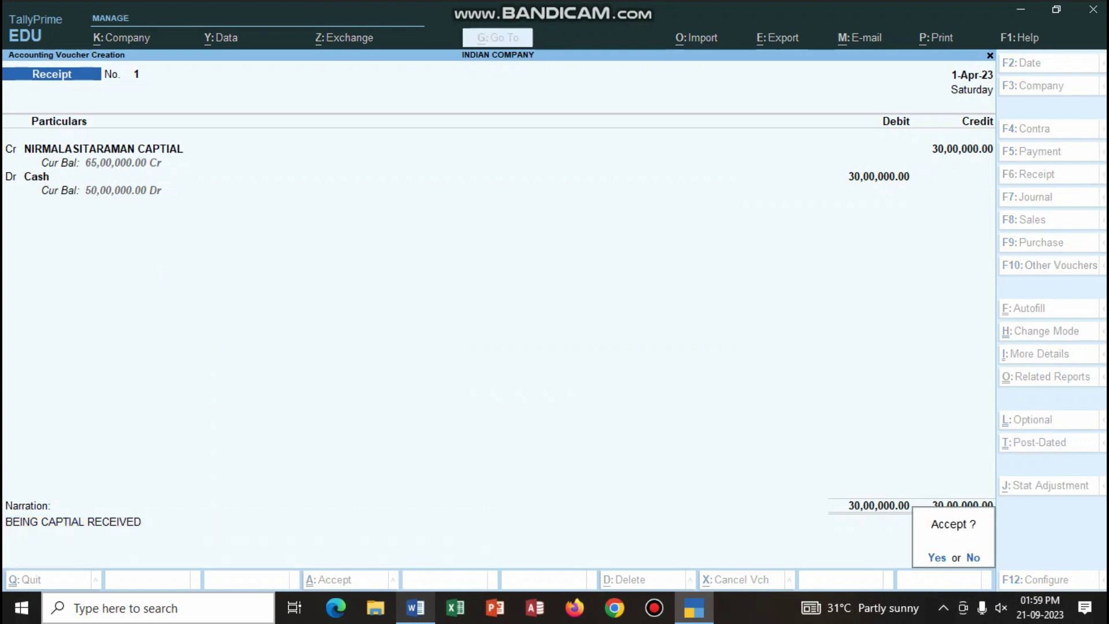
pyautogui.press('Return')
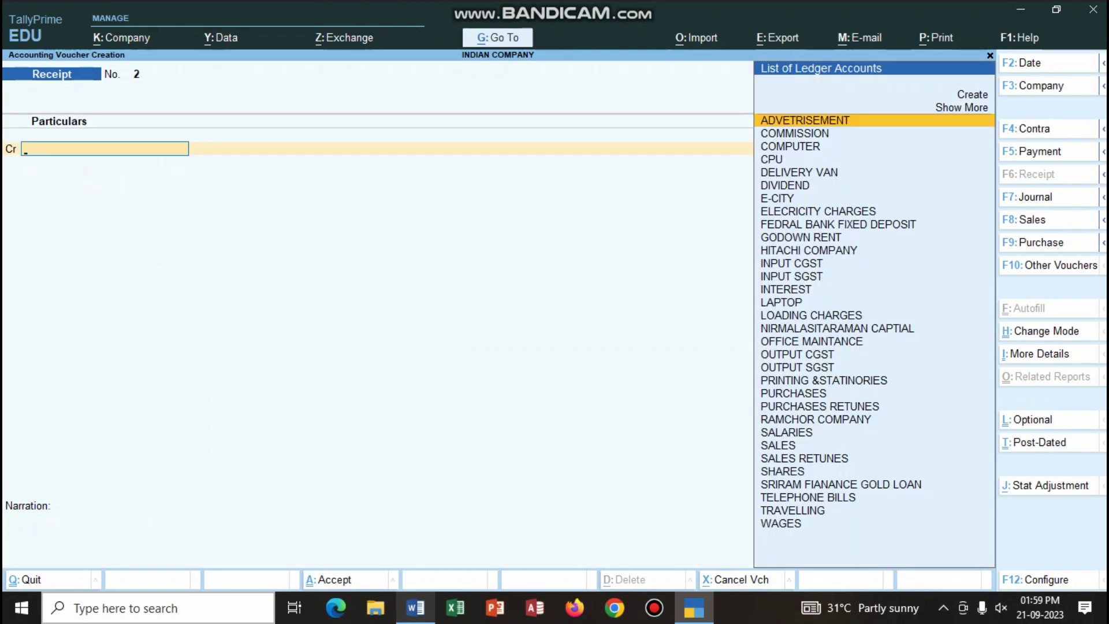
# Step: Check transaction 2 in Word, and start a payment voucher in TallyPrime debiting WAGES with 25,000
pyautogui.hotkey('alt', 'Tab')
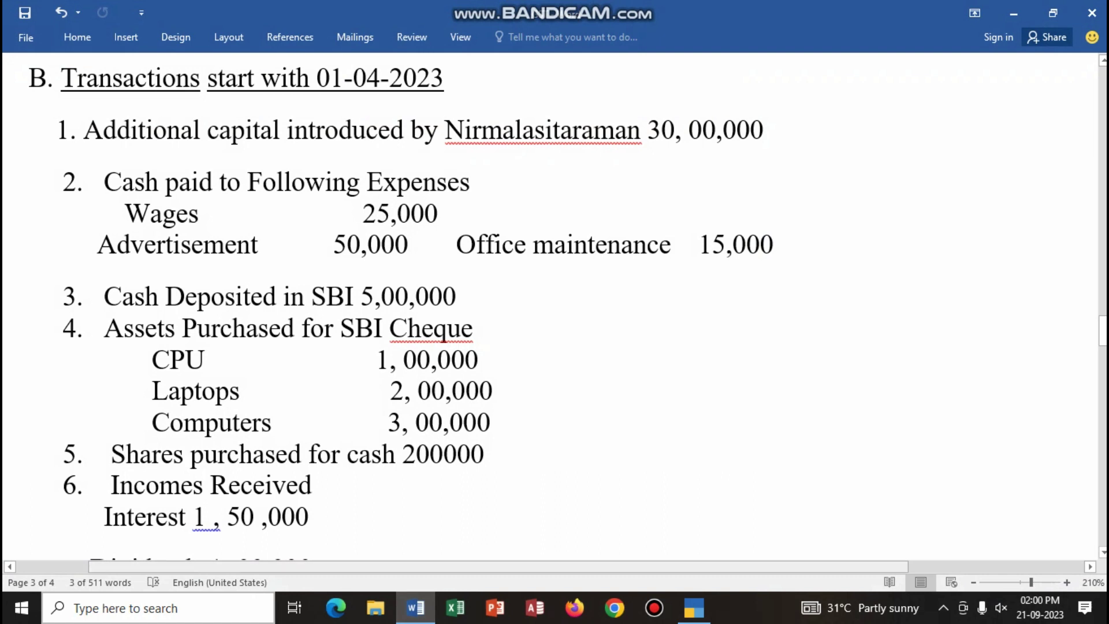
pyautogui.hotkey('alt', 'Tab')
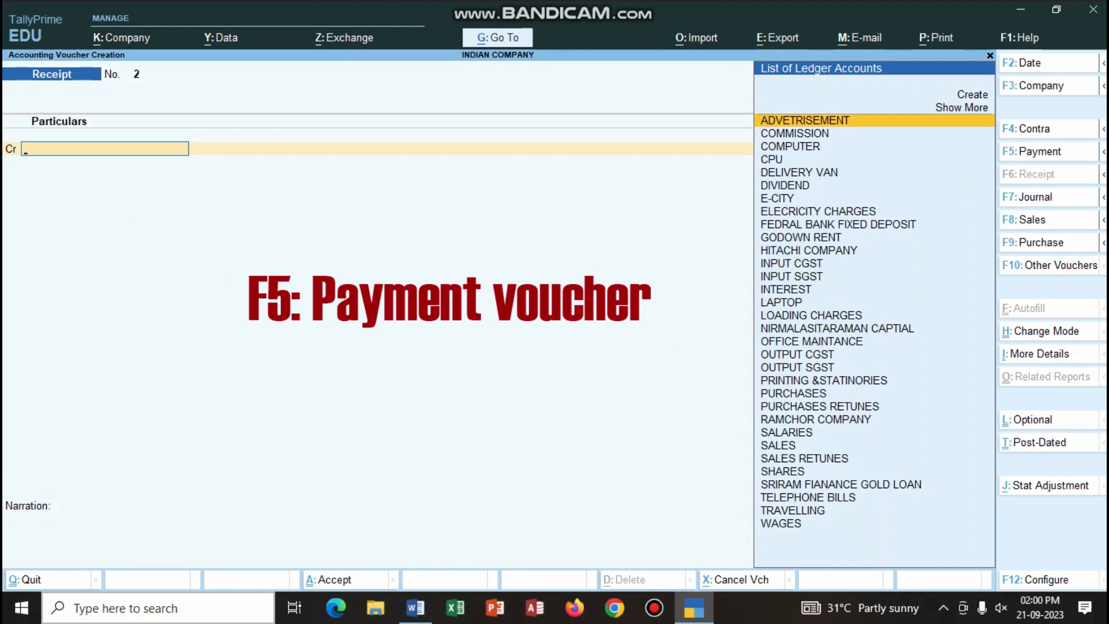
pyautogui.press('F5')
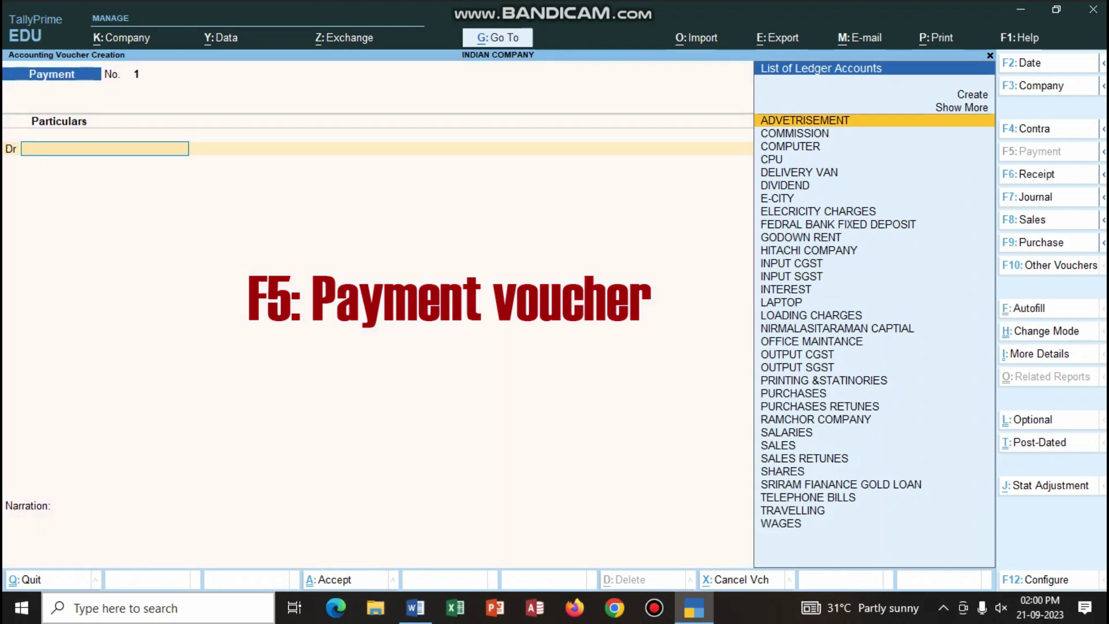
pyautogui.write('WA')
pyautogui.press('Return')
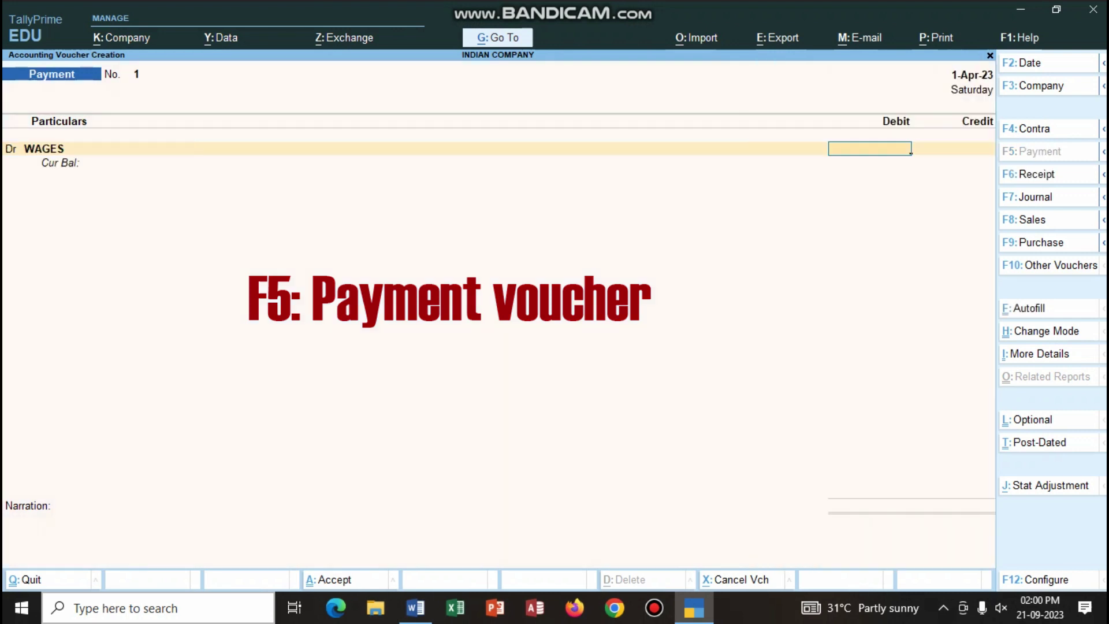
pyautogui.hotkey('alt', 'Tab')
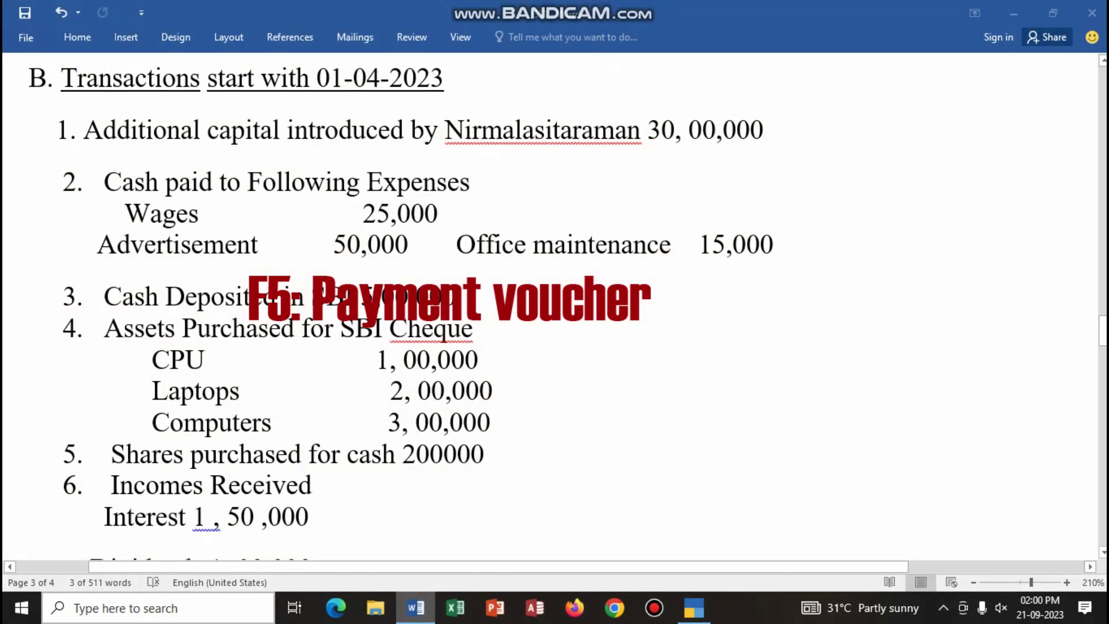
pyautogui.hotkey('alt', 'Tab')
pyautogui.write('25000')
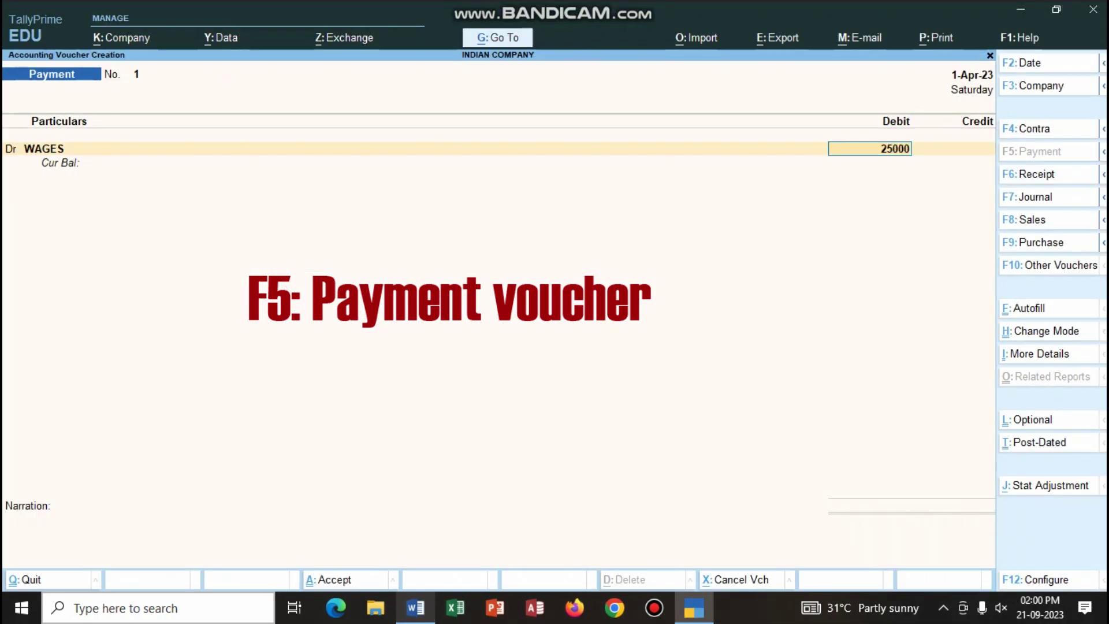
pyautogui.press('Return')
pyautogui.press('Return')
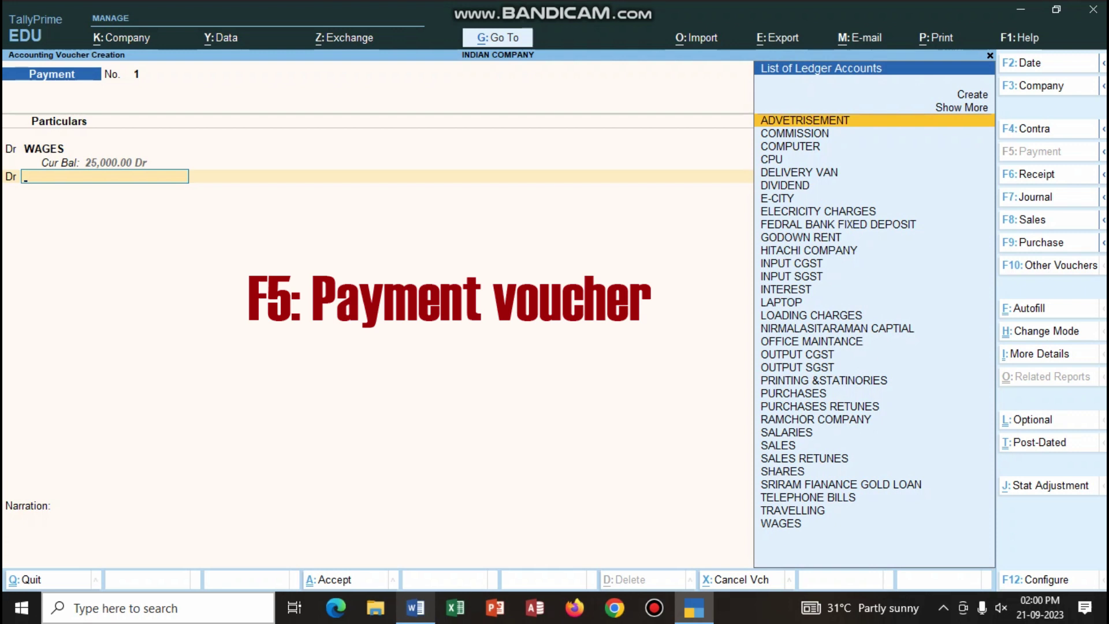
# Step: Check the advertisement expense in Word, and debit ADVETRISEMENT with 50,000 in the TallyPrime payment voucher
pyautogui.hotkey('alt', 'Tab')
pyautogui.hotkey('alt', 'Tab')
pyautogui.write('5')
pyautogui.press('Down')
pyautogui.press('Up')
pyautogui.press('Return')
pyautogui.write('50000')
pyautogui.press('Return')
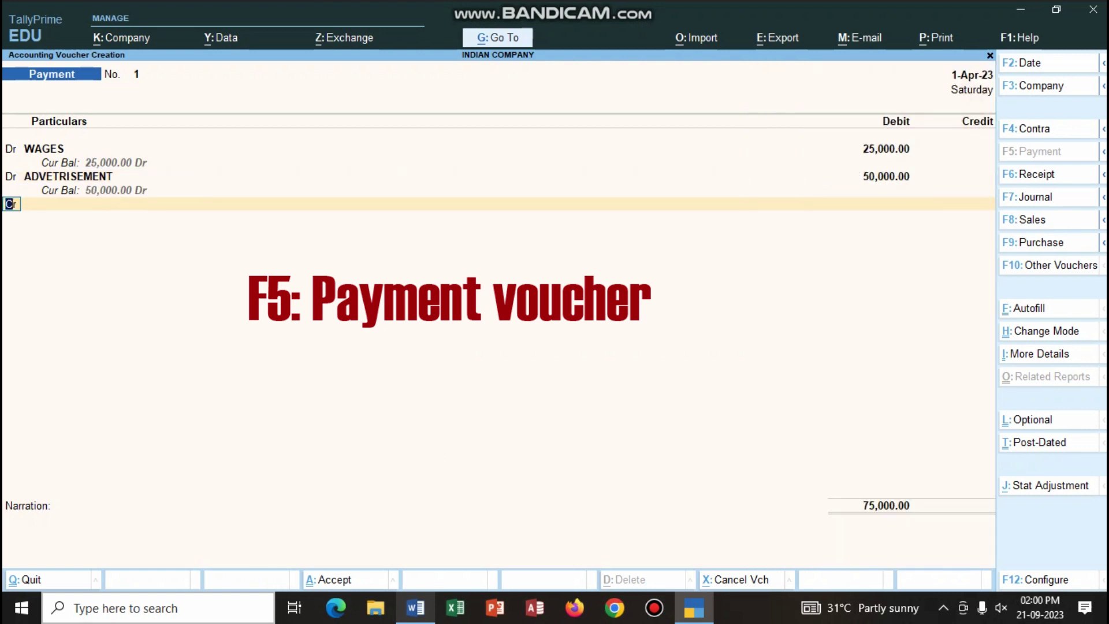
# Step: Debit OFFICE MAINTANCE with 15,000 as the third expense in the payment voucher
pyautogui.write('OFFICE MAINTANCE')
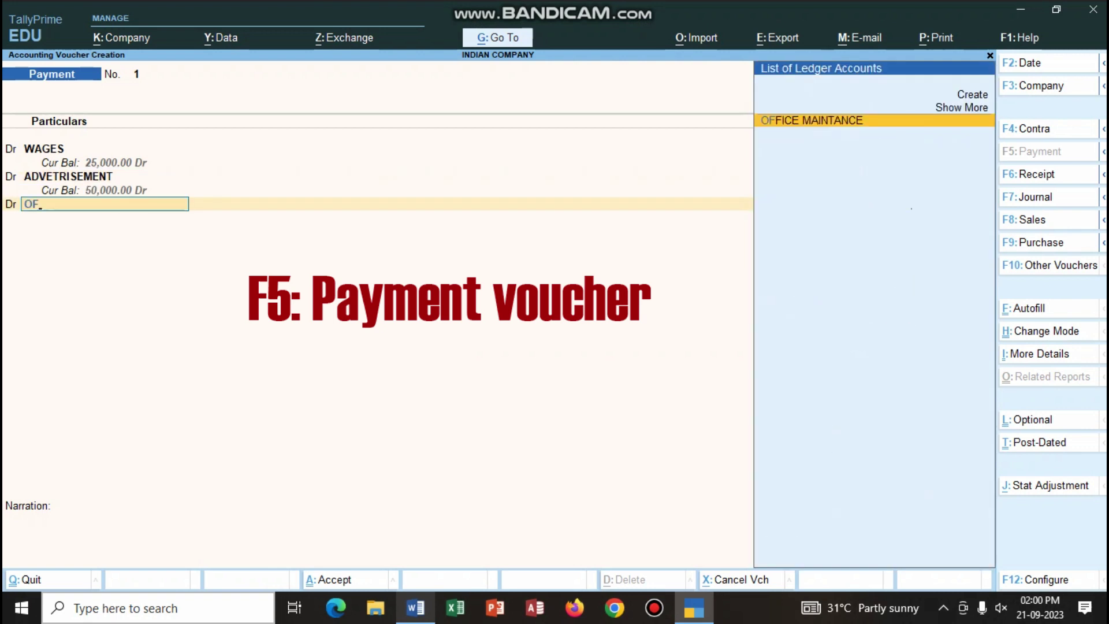
pyautogui.press('Return')
pyautogui.write('15000')
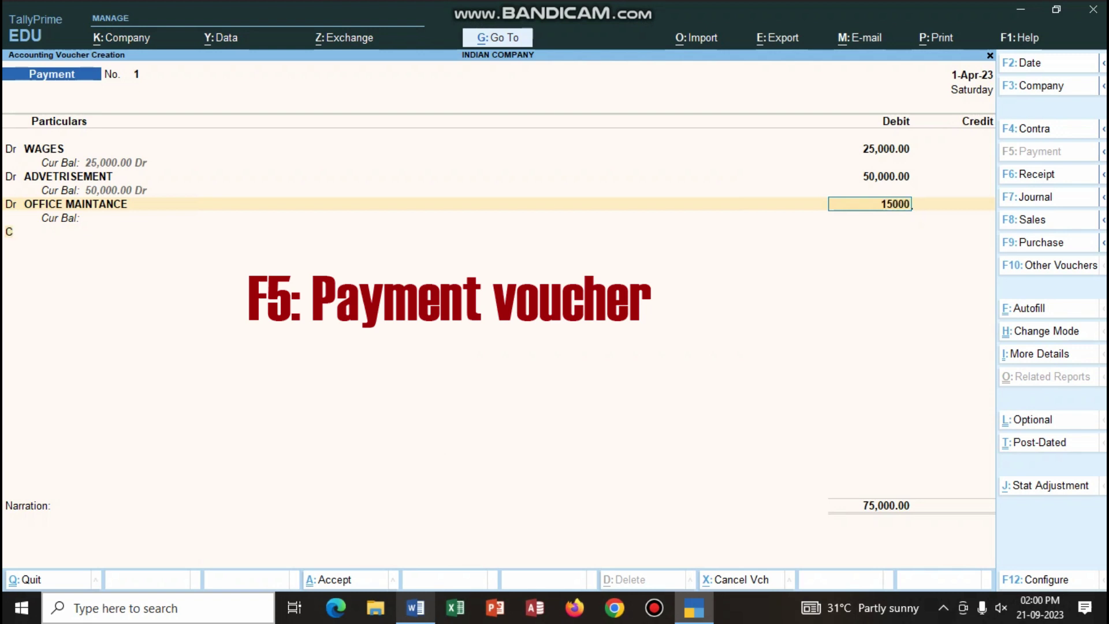
pyautogui.press('Return')
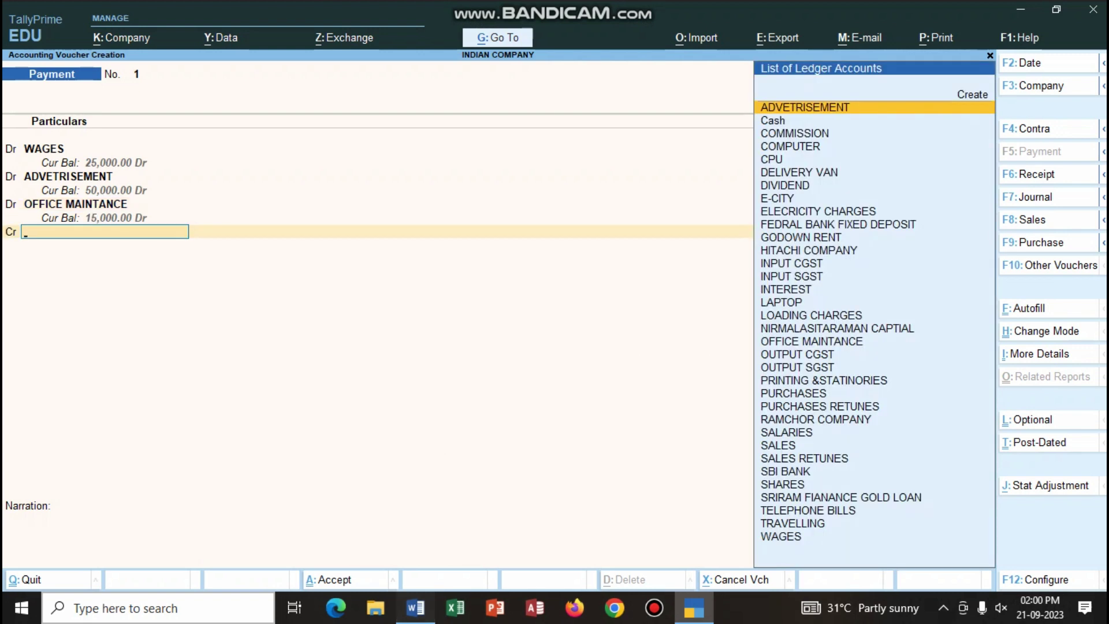
# Step: Credit Cash for the total expenses, add the narration BEING EXPENCES PAID BY CASH, and save the payment voucher
pyautogui.click(415, 607)
pyautogui.hotkey('alt', 'Tab')
pyautogui.write('CAS')
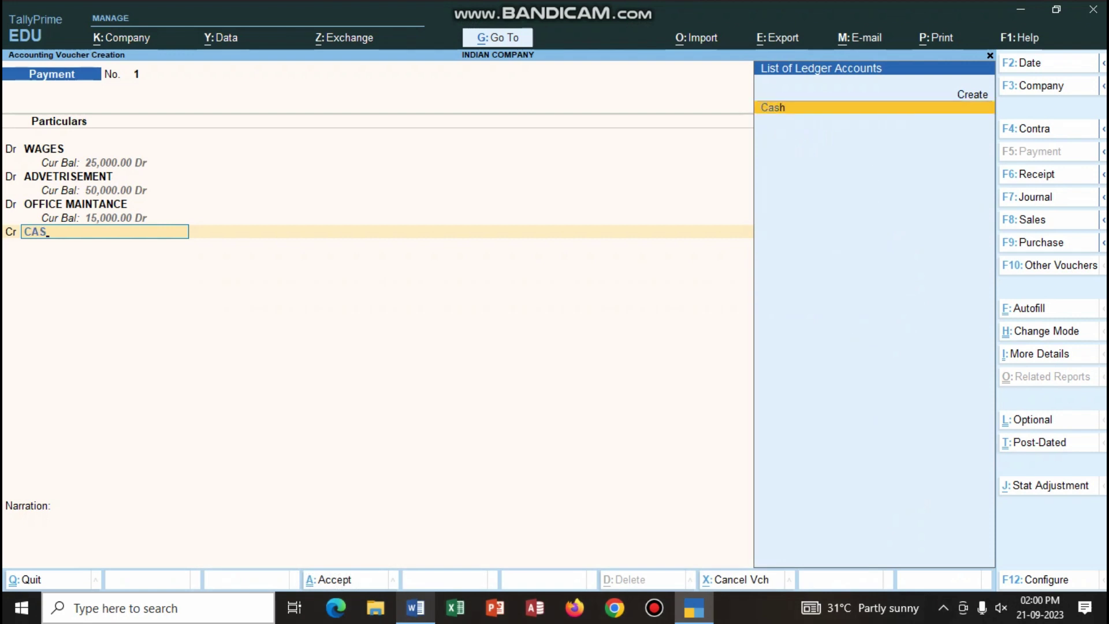
pyautogui.press('Return')
pyautogui.press('Return')
pyautogui.write('B')
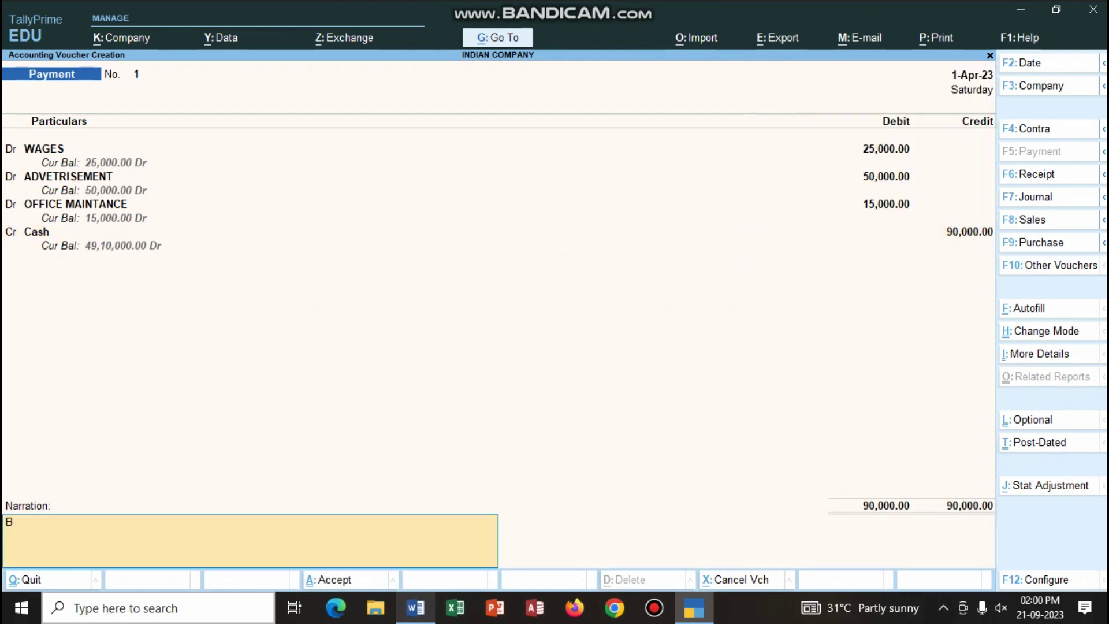
pyautogui.write('EING EXPENCES PAID BY CASH')
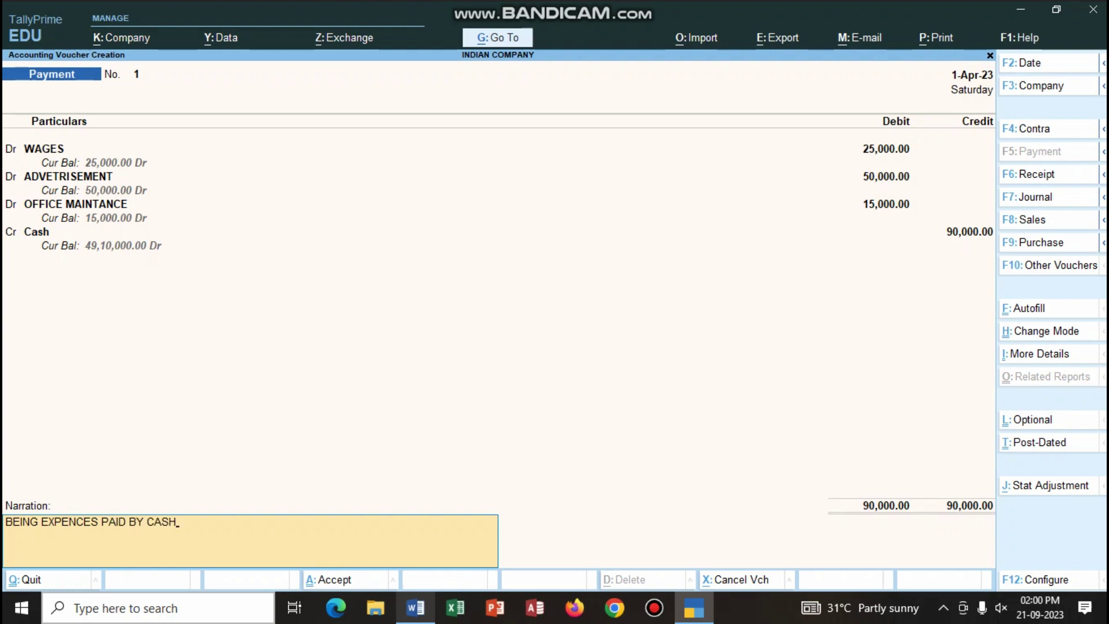
pyautogui.press('Return')
pyautogui.press('Return')
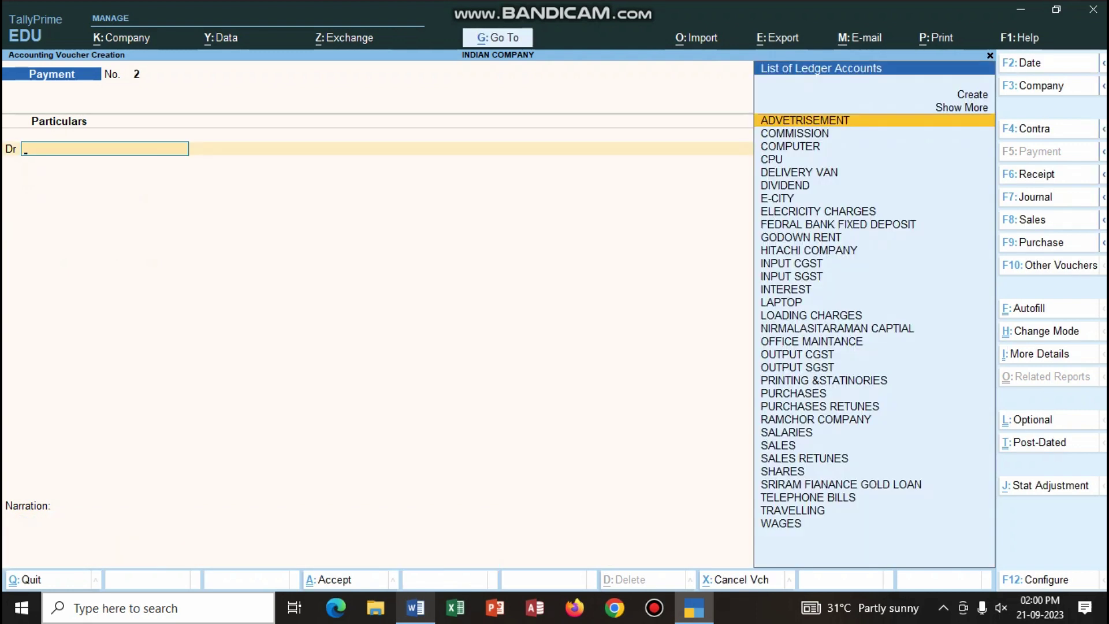
# Step: Check transaction 3 in Word, and start a contra voucher in TallyPrime crediting Cash with 5,00,000
pyautogui.click(415, 607)
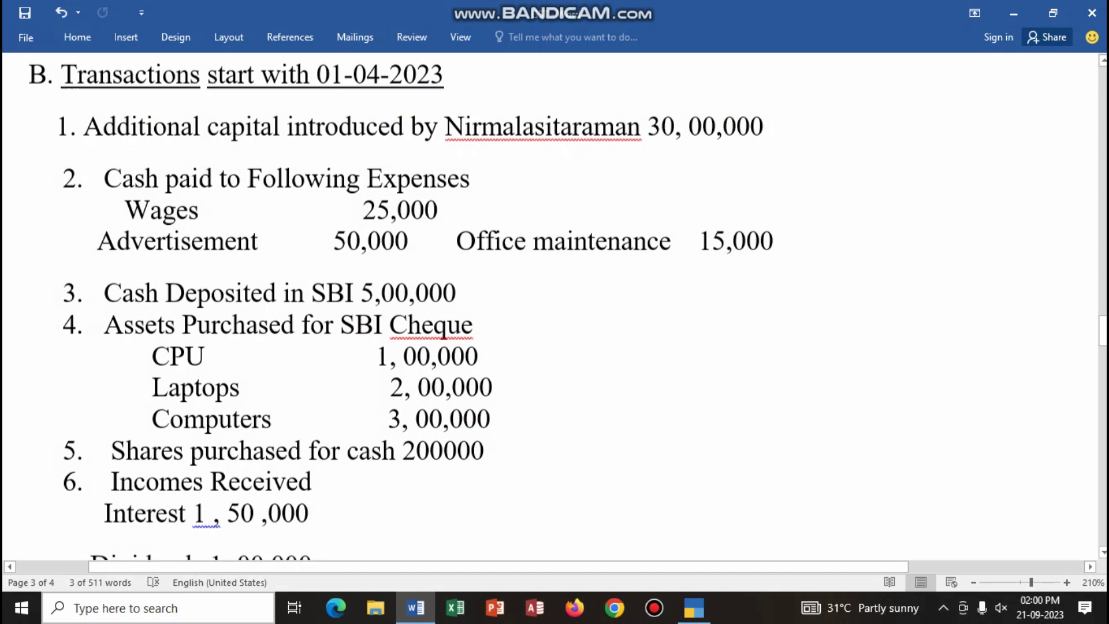
pyautogui.scroll(3, 555, 306)
pyautogui.scroll(-3, 579, 306)
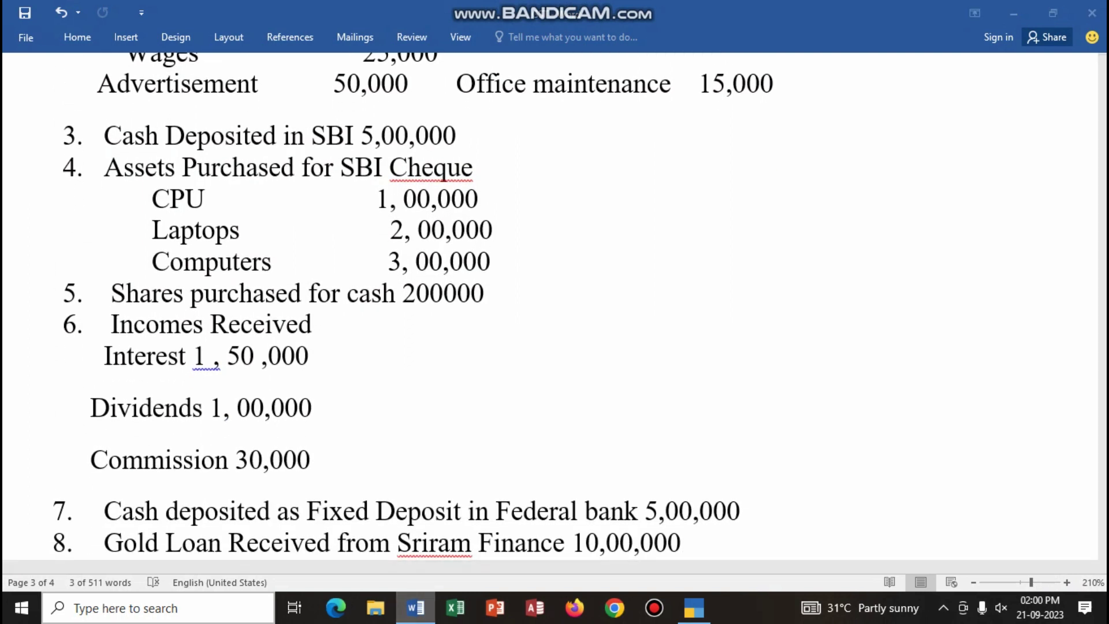
pyautogui.click(415, 607)
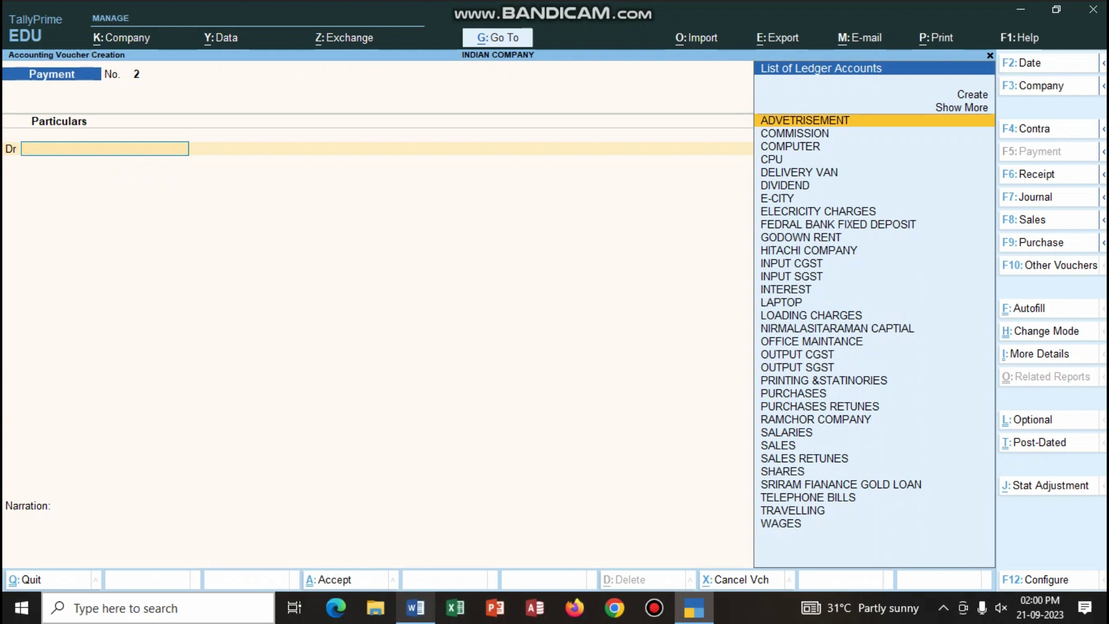
pyautogui.press('F4')
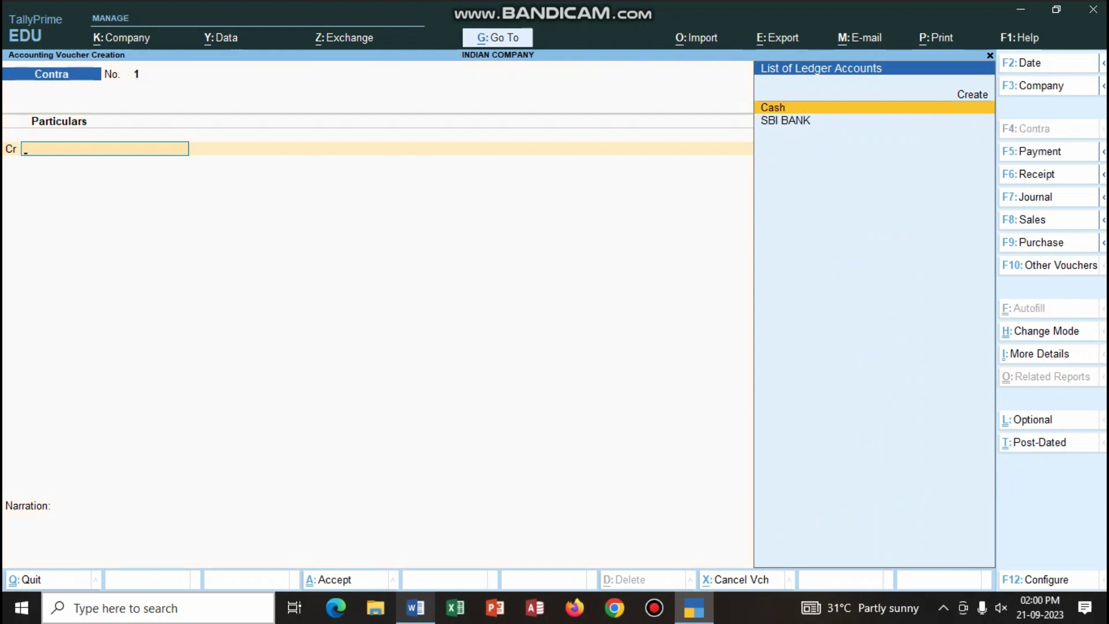
pyautogui.press('Return')
pyautogui.write('500000')
pyautogui.press('Return')
# Step: Debit SBI BANK with 5,00,000 in the contra voucher, allocating it as cash in 250 notes of 2000
pyautogui.press('Down')
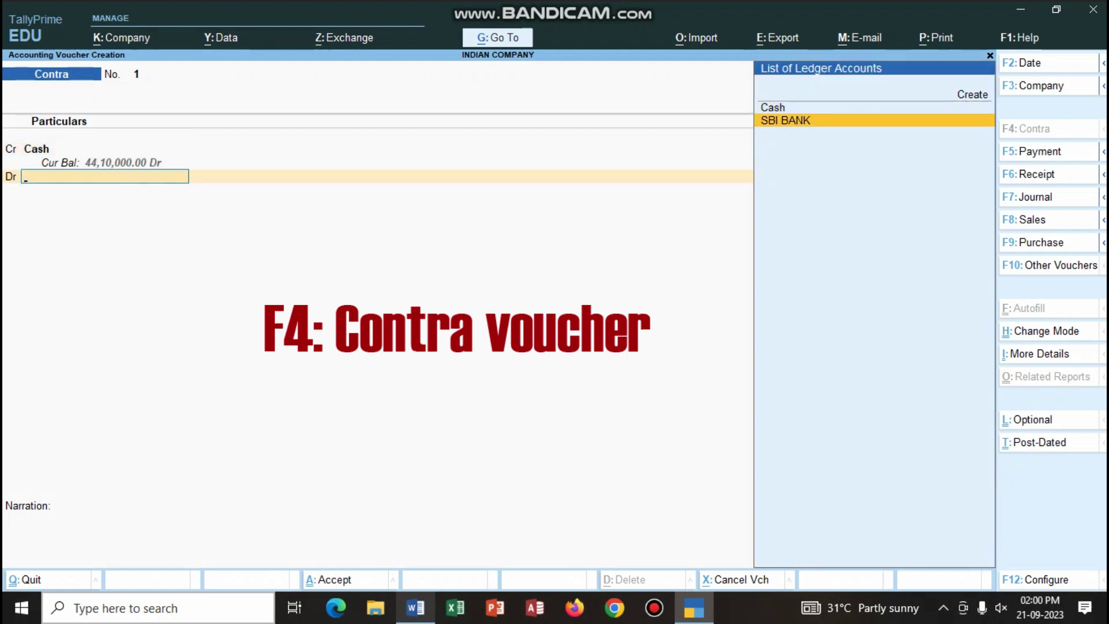
pyautogui.press('Return')
pyautogui.press('Return')
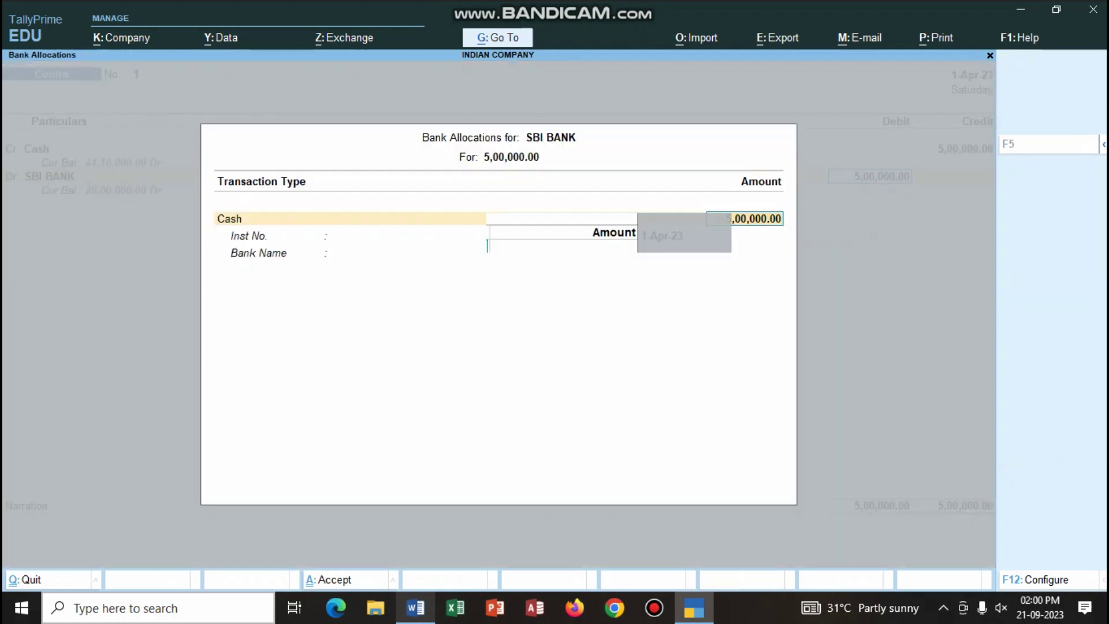
pyautogui.press('Return')
pyautogui.write('250')
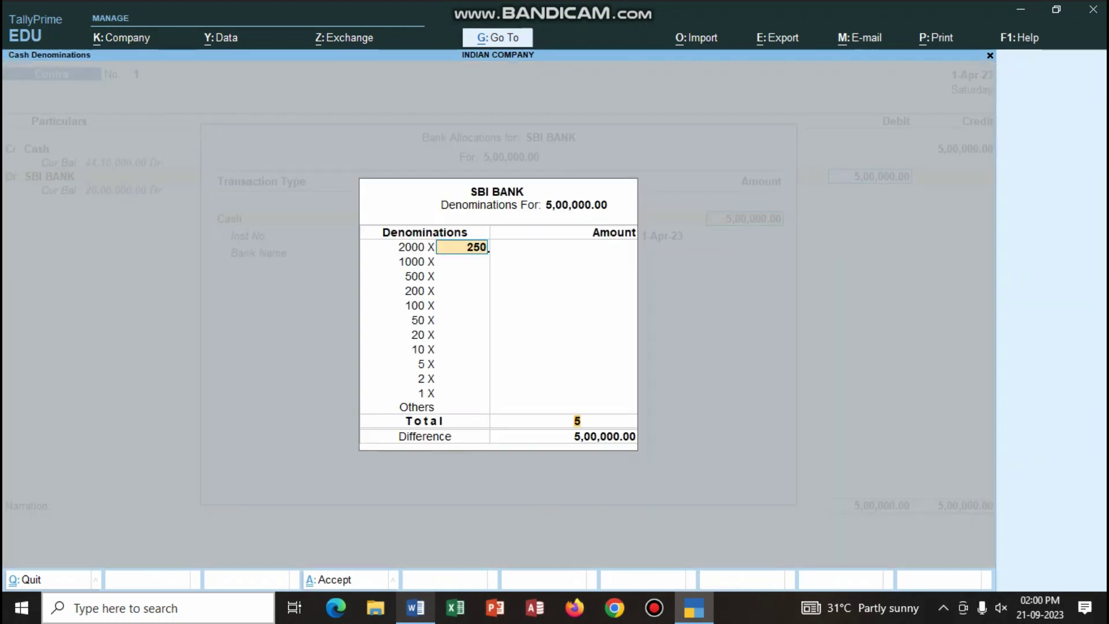
pyautogui.press('Return')
pyautogui.press('Return')
pyautogui.press('Return')
pyautogui.press('Return')
# Step: Add the narration BEING CASH DEPOSITED and save the contra voucher
pyautogui.write('BEING CAH')
pyautogui.press('BackSpace')
pyautogui.write('SH DEPOSI')
pyautogui.write('E')
pyautogui.press('BackSpace')
pyautogui.write('TED')
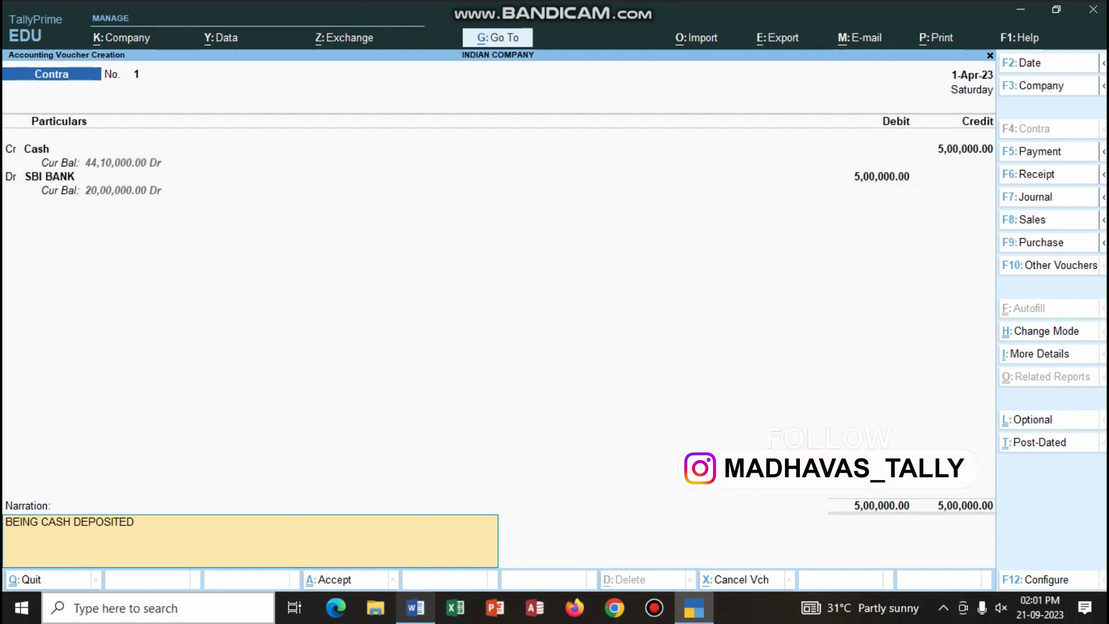
pyautogui.press('Return')
pyautogui.press('Return')
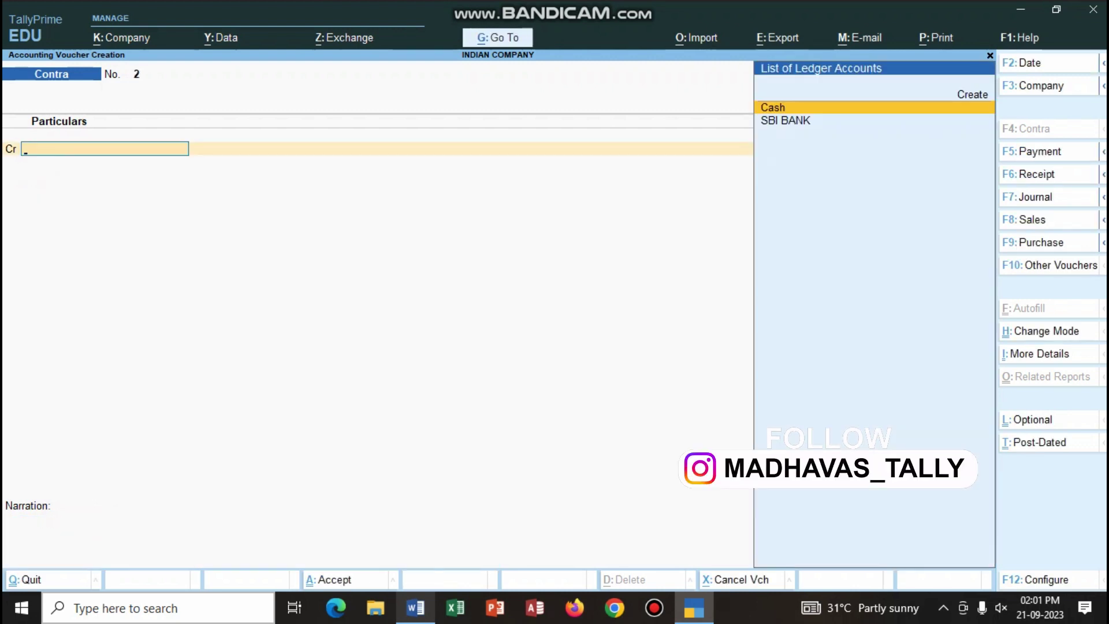
# Step: Check transaction 4 in Word, and start a payment voucher in TallyPrime debiting CPU with 1,00,000
pyautogui.hotkey('alt', 'Tab')
pyautogui.scroll(-3, 473, 306)
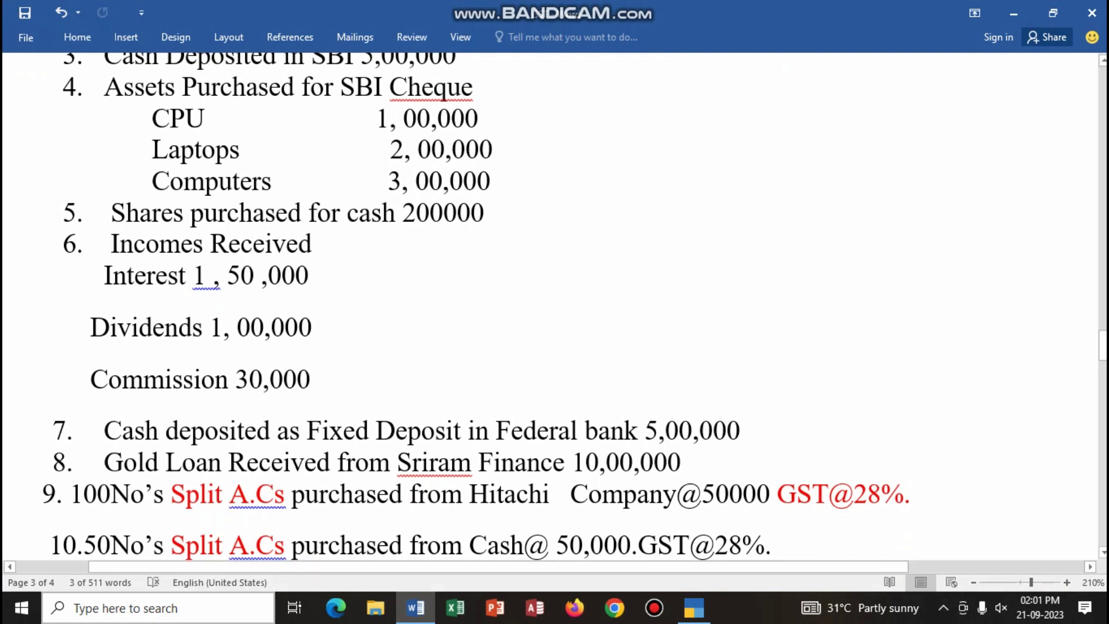
pyautogui.hotkey('alt', 'Tab')
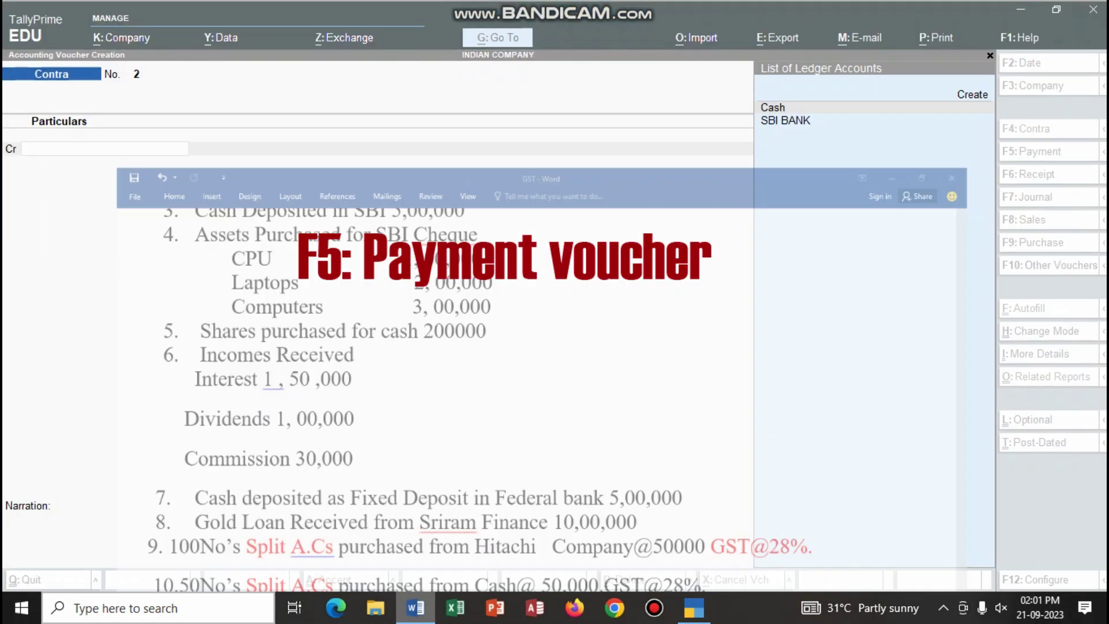
pyautogui.press('F5')
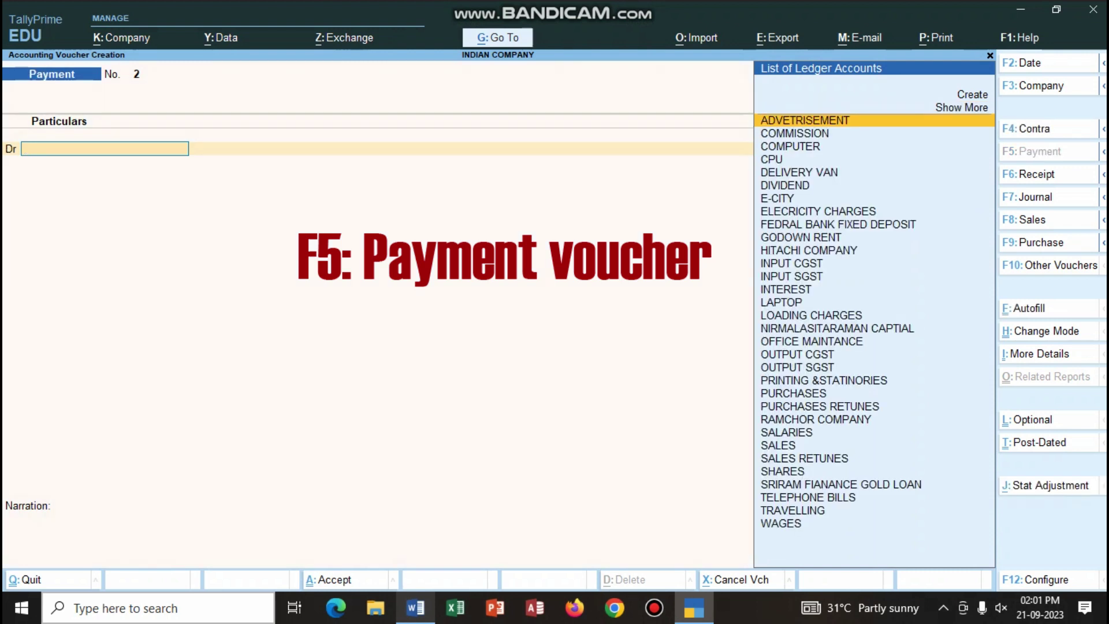
pyautogui.write('CP')
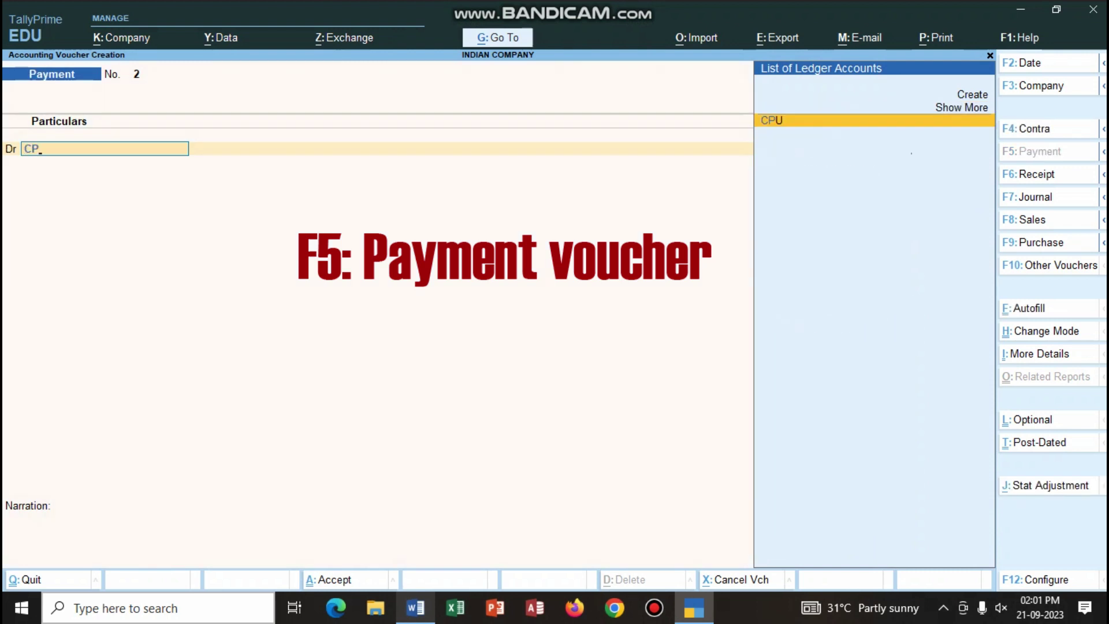
pyautogui.press('Return')
pyautogui.write('100000')
pyautogui.press('Return')
# Step: Debit LAPTOP with 2,00,000 as the second asset in the payment voucher
pyautogui.write('d')
pyautogui.press('Return')
pyautogui.write('la')
pyautogui.press('Return')
pyautogui.write('200000')
pyautogui.press('Return')
# Step: Debit COMPUTER as the third asset, checking its amount in Word and entering 3,00,000 in TallyPrime
pyautogui.write('d')
pyautogui.press('Return')
pyautogui.write('COM')
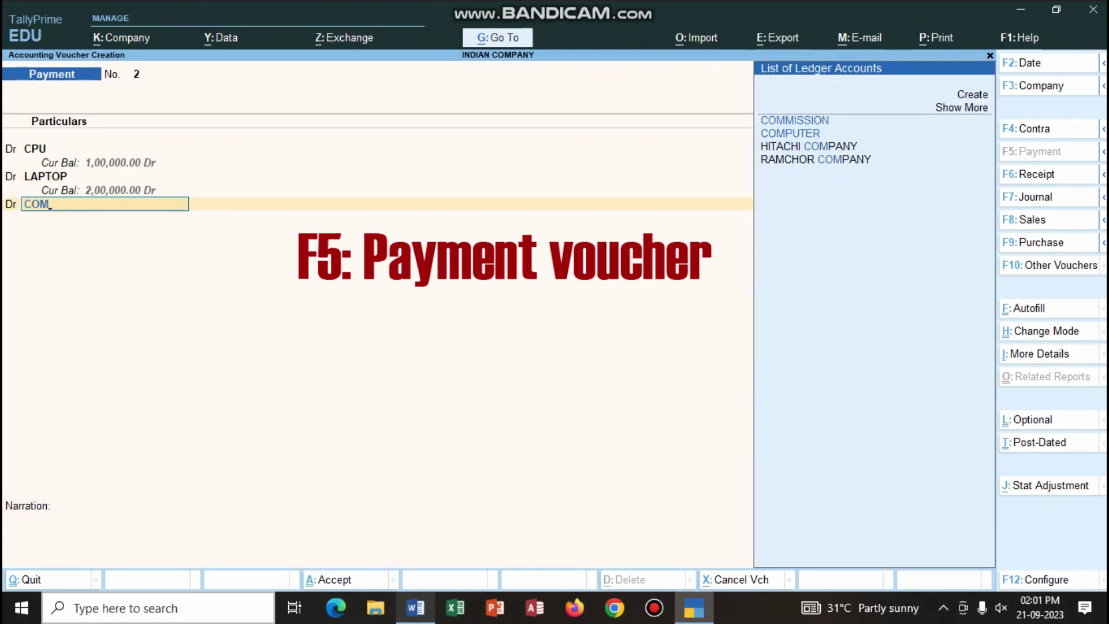
pyautogui.press('Down')
pyautogui.press('Return')
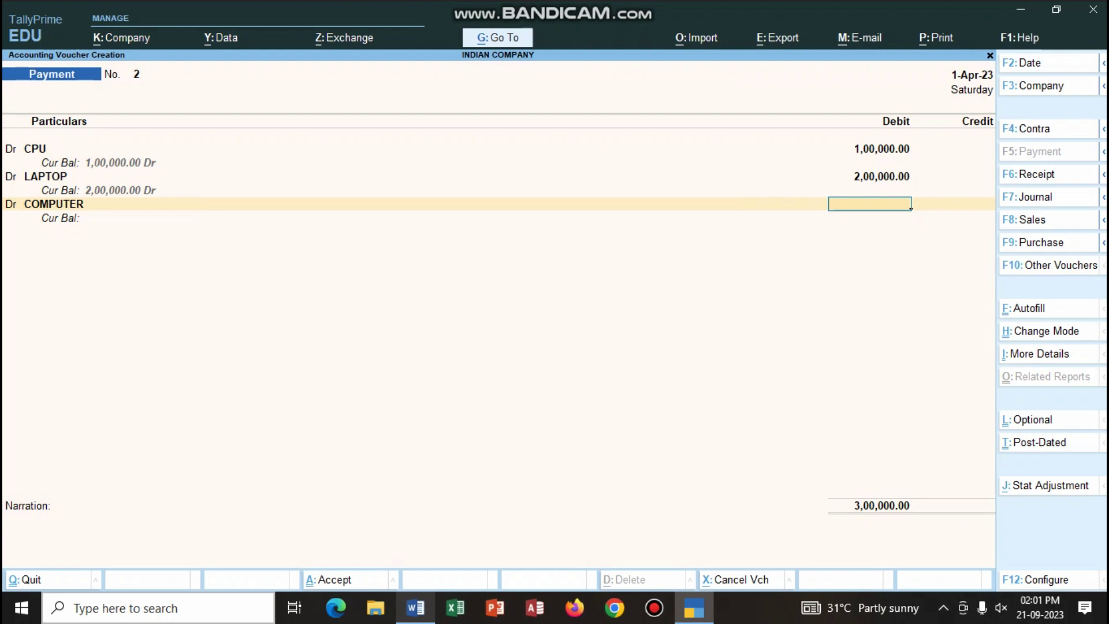
pyautogui.click(415, 607)
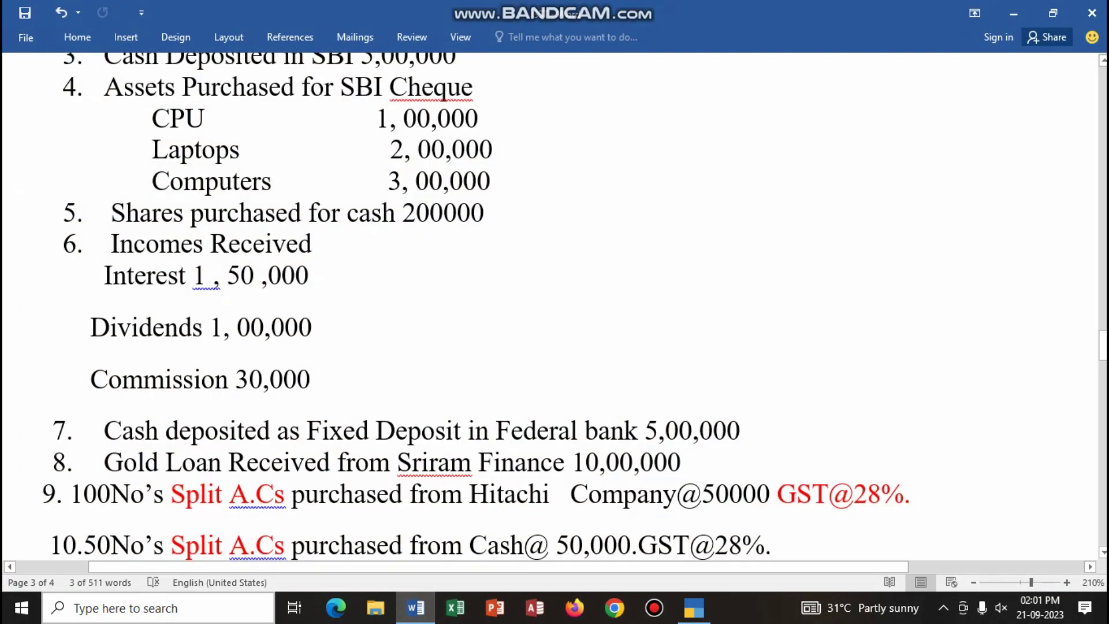
pyautogui.click(416, 607)
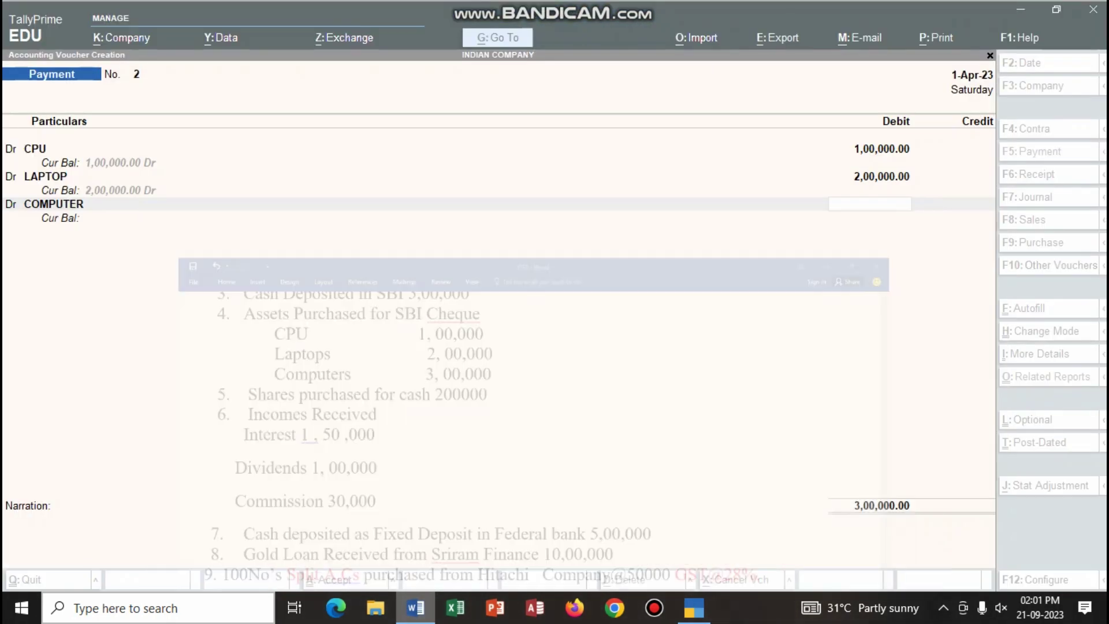
pyautogui.write('300000')
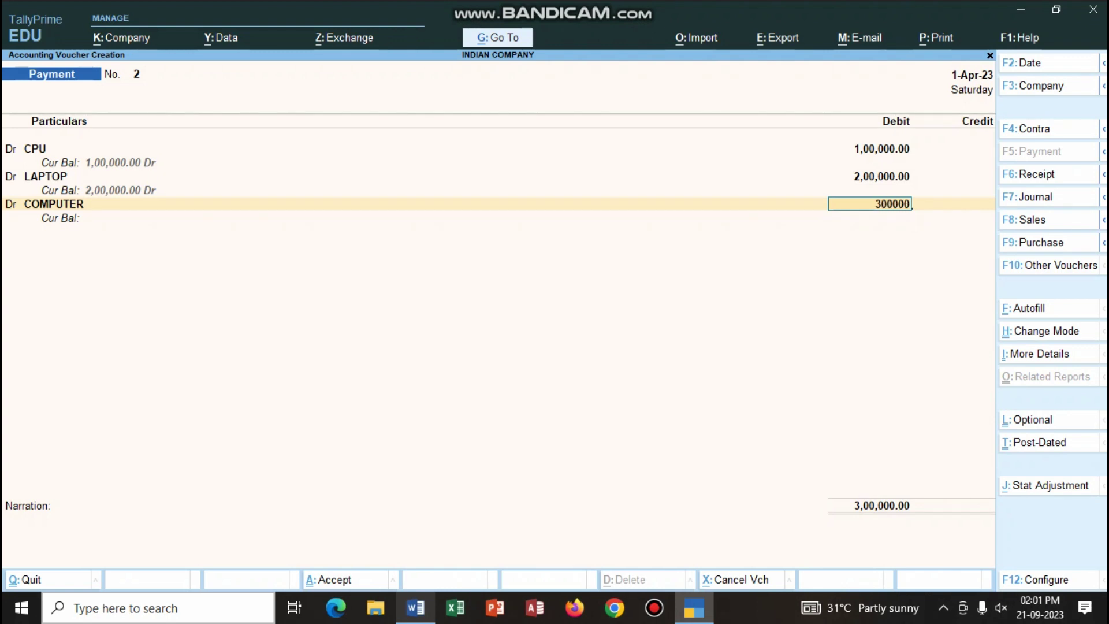
pyautogui.press('Return')
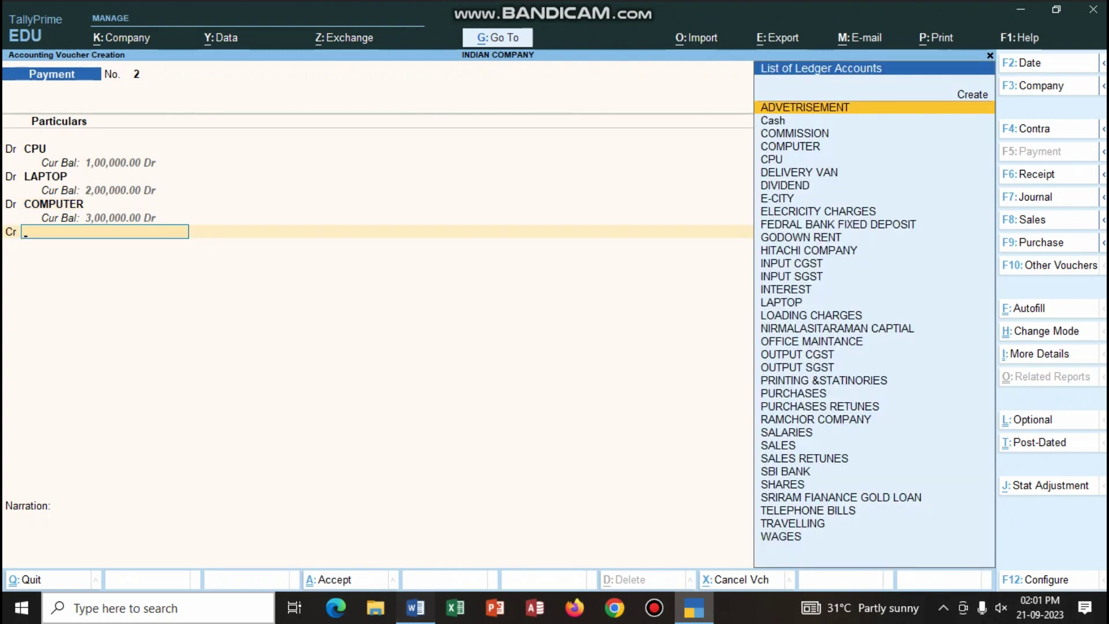
# Step: Check the payment mode in Word, and credit SBI BANK with 6,00,000 by cheque in the TallyPrime payment voucher
pyautogui.hotkey('alt', 'Tab')
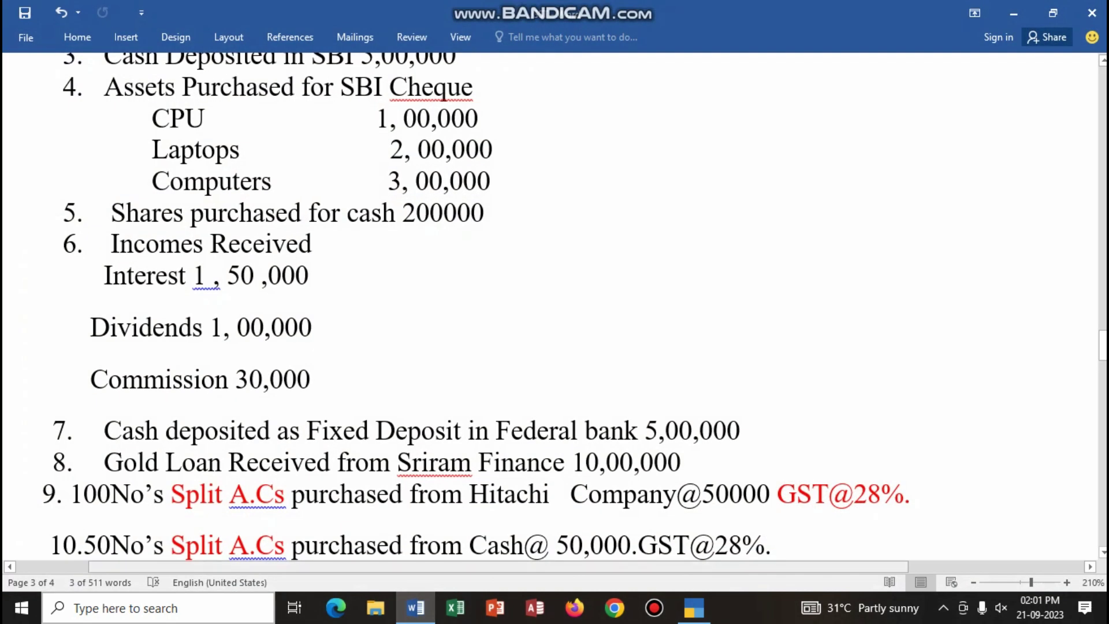
pyautogui.hotkey('alt', 'Tab')
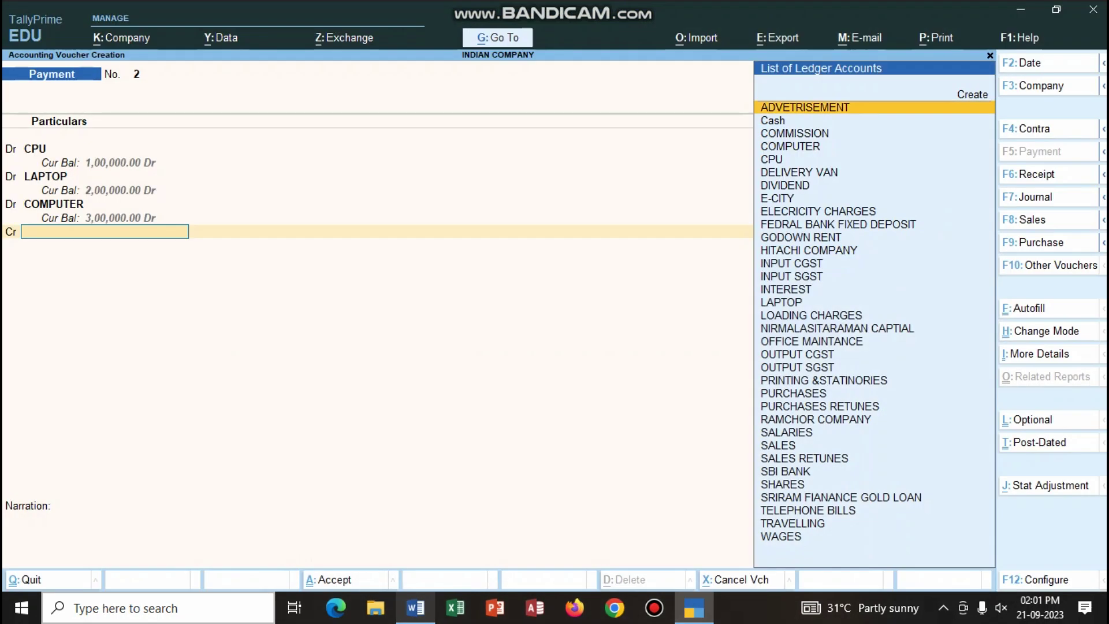
pyautogui.write('SB')
pyautogui.press('Return')
pyautogui.press('Return')
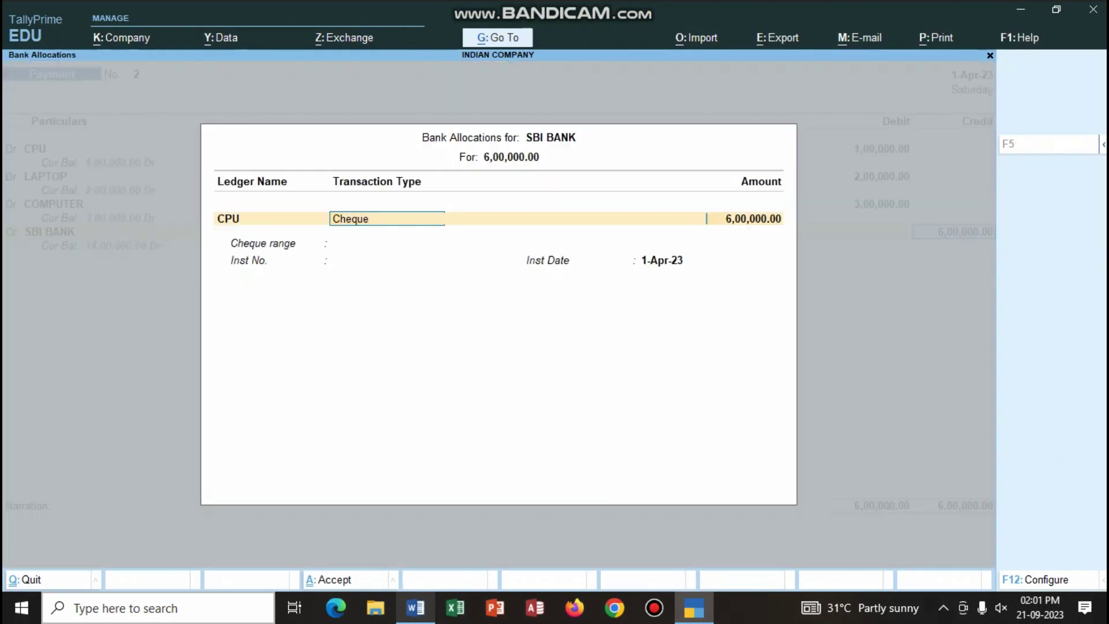
pyautogui.press('Return')
pyautogui.press('Return')
pyautogui.press('Return')
# Step: Add the narration BEING ASSET PURCHASED FOR BANK CHEQUE and save the payment voucher
pyautogui.write('B')
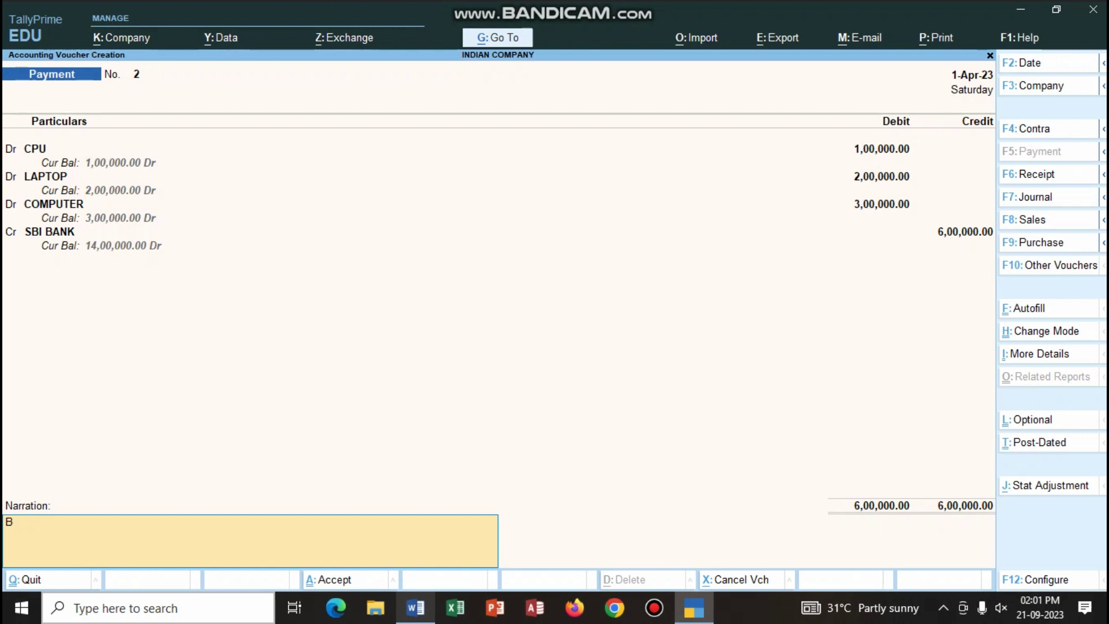
pyautogui.write('EING ASSET PURCHASED FO')
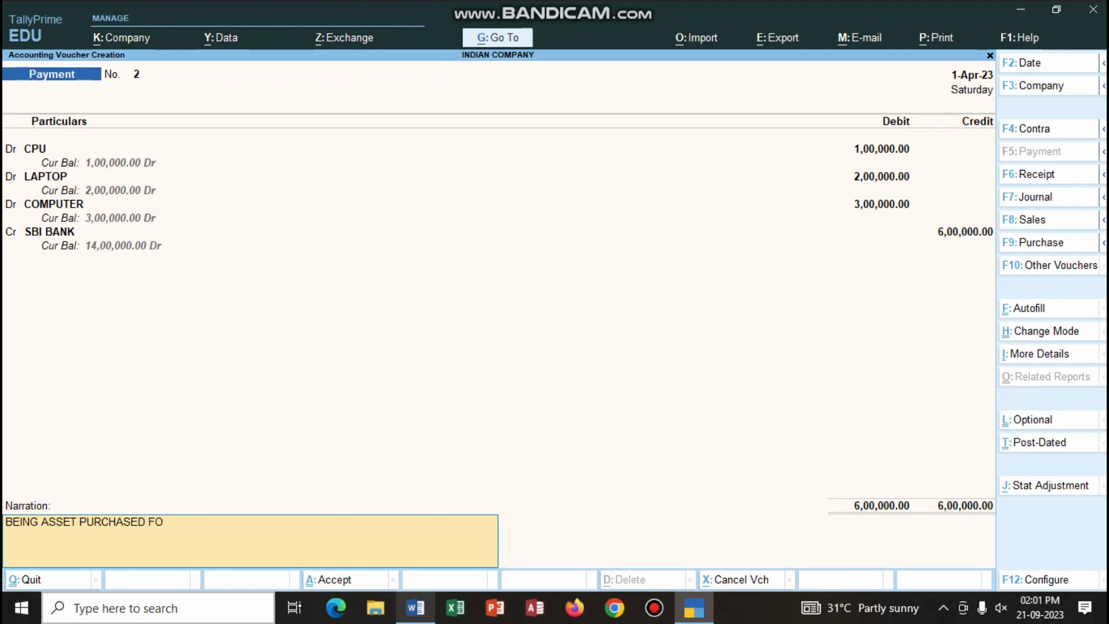
pyautogui.write('R BANK CHEQUE')
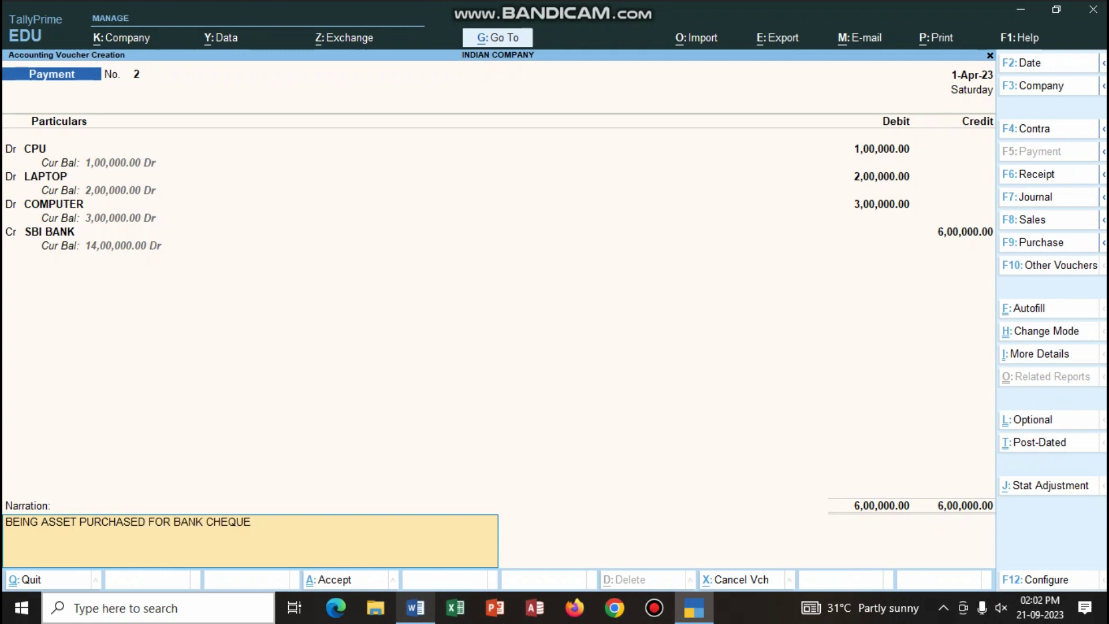
pyautogui.press('Return')
pyautogui.press('Return')
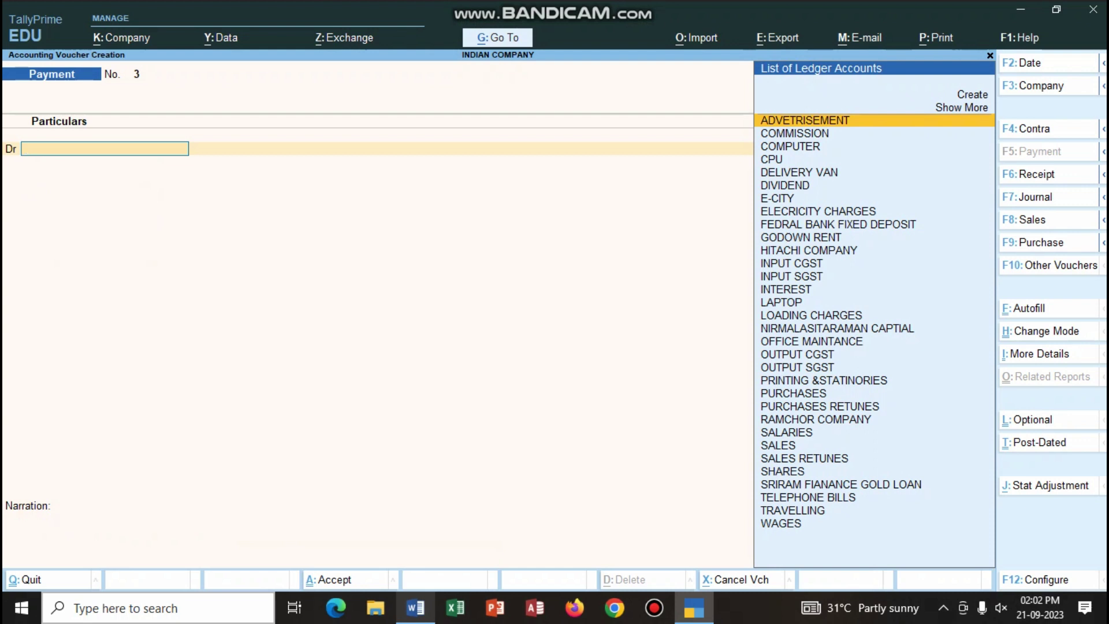
# Step: Check transaction 5 in Word, and debit SHARES with 2,00,000 in the new TallyPrime payment voucher
pyautogui.hotkey('alt', 'Tab')
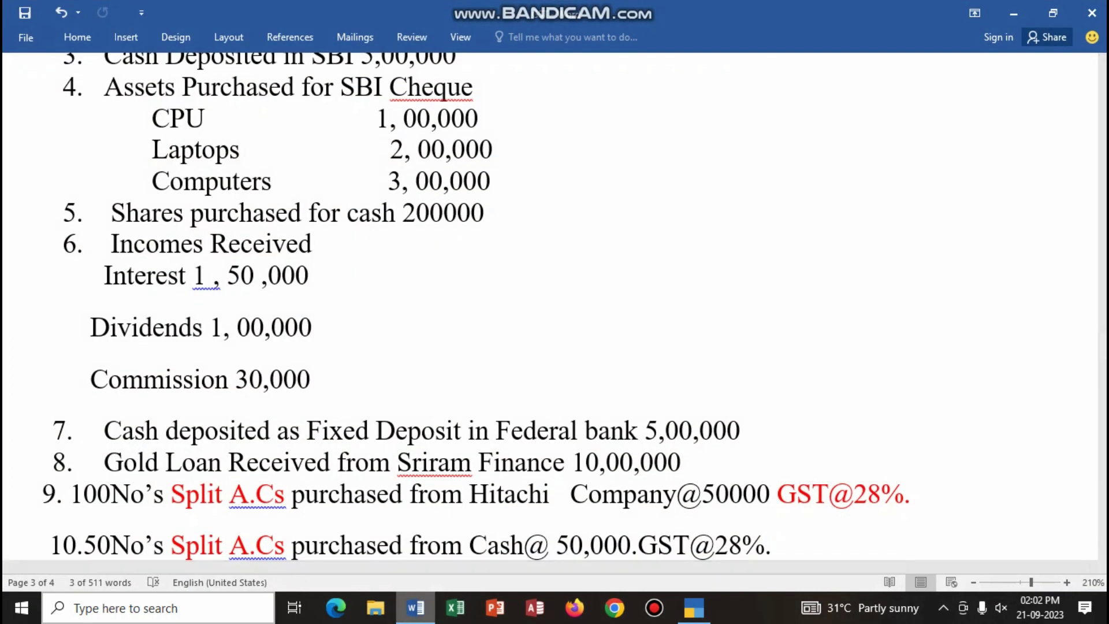
pyautogui.hotkey('alt', 'Tab')
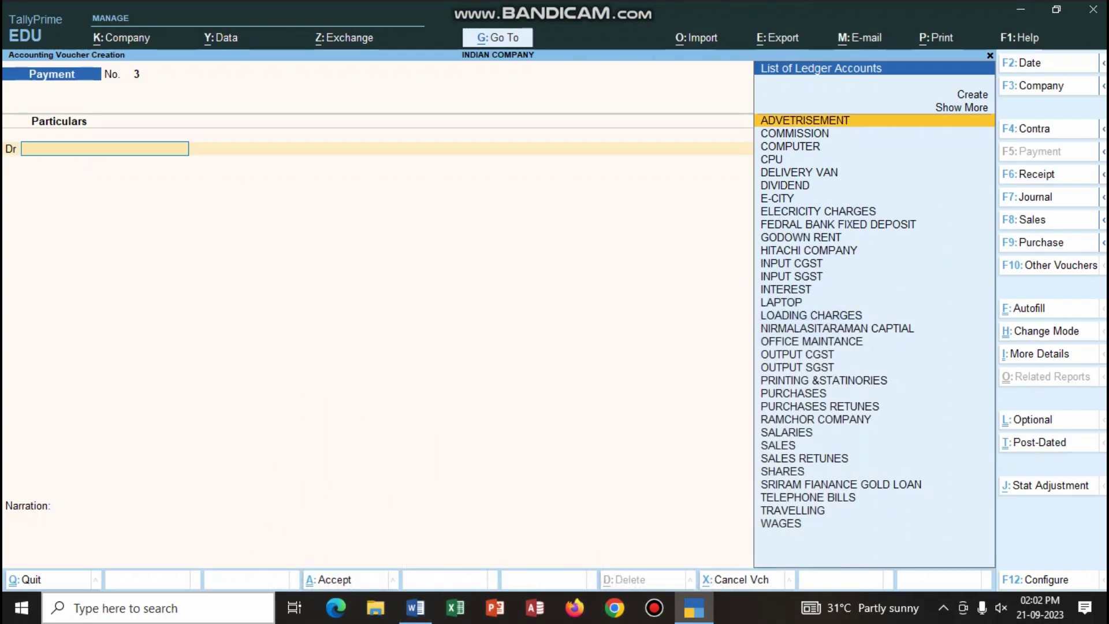
pyautogui.write('SH')
pyautogui.press('Return')
pyautogui.write('25')
pyautogui.press('BackSpace')
pyautogui.write('00,000')
pyautogui.press('Return')
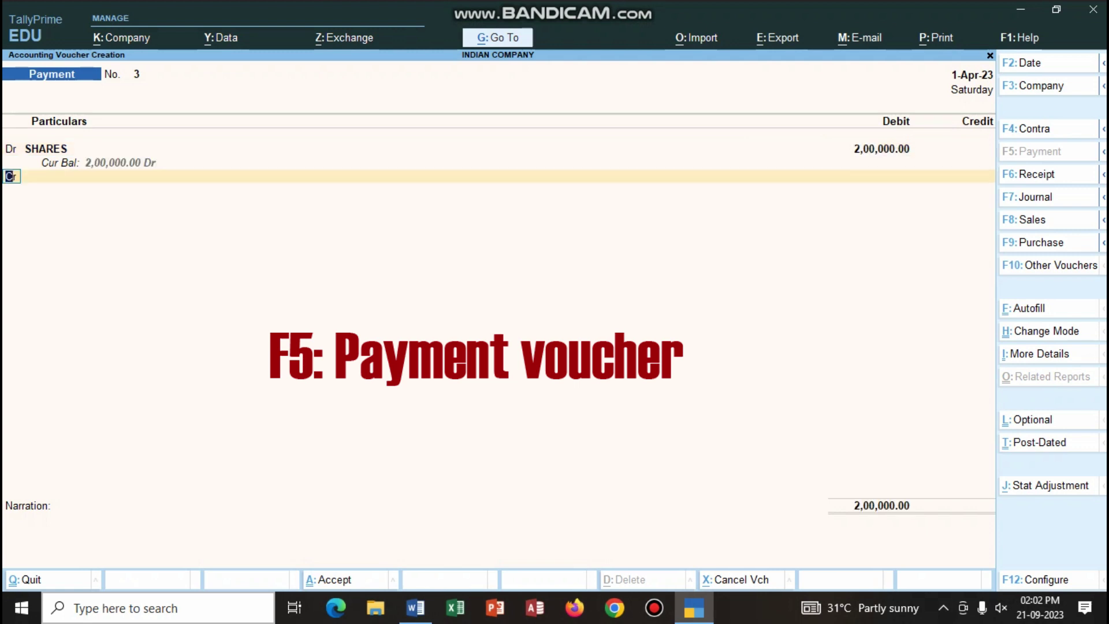
# Step: Credit Cash with 2,00,000, add the narration BEING SHARES PURCHASED FOR CASH, and save the payment voucher
pyautogui.press('Return')
pyautogui.write('cas')
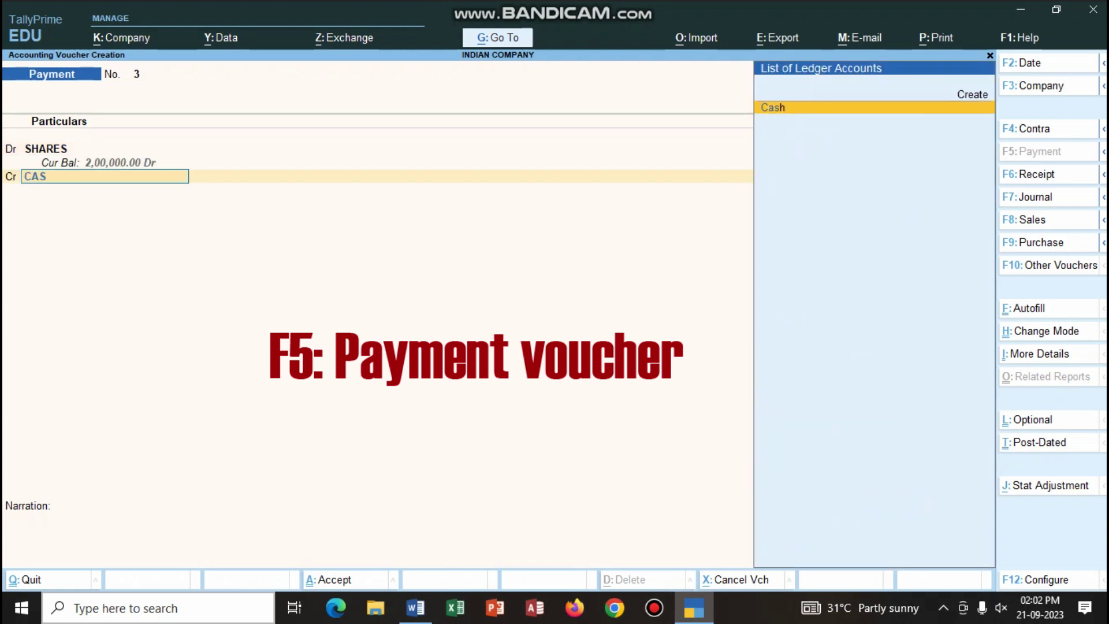
pyautogui.press('Return')
pyautogui.press('Return')
pyautogui.write('BEI')
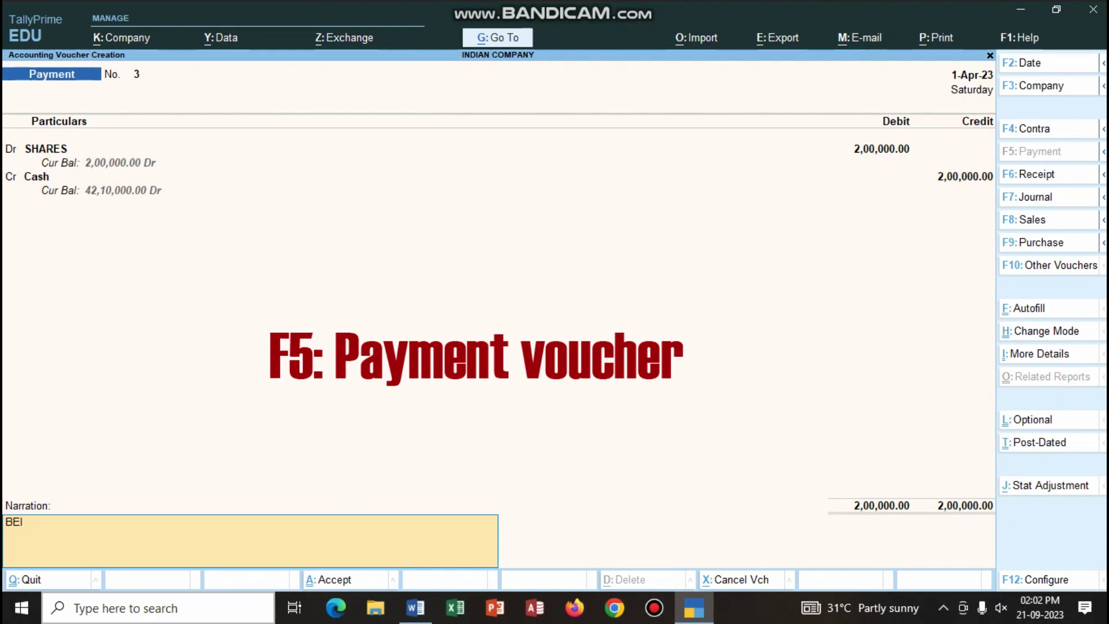
pyautogui.write('NG SHARES PURCHASED FOR CASH')
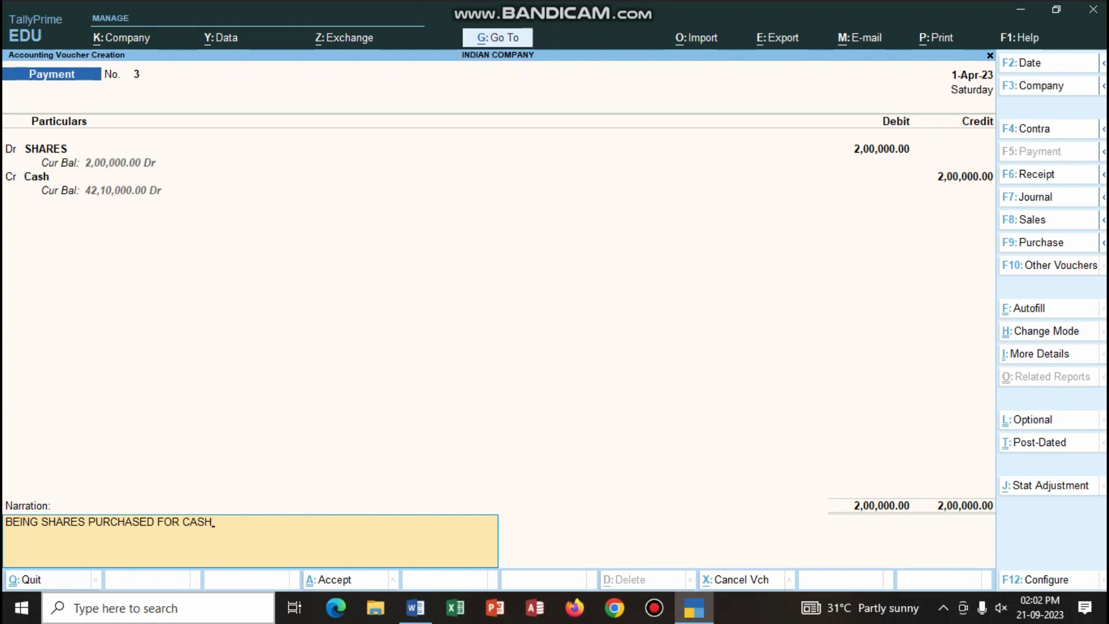
pyautogui.press('Return')
pyautogui.press('Return')
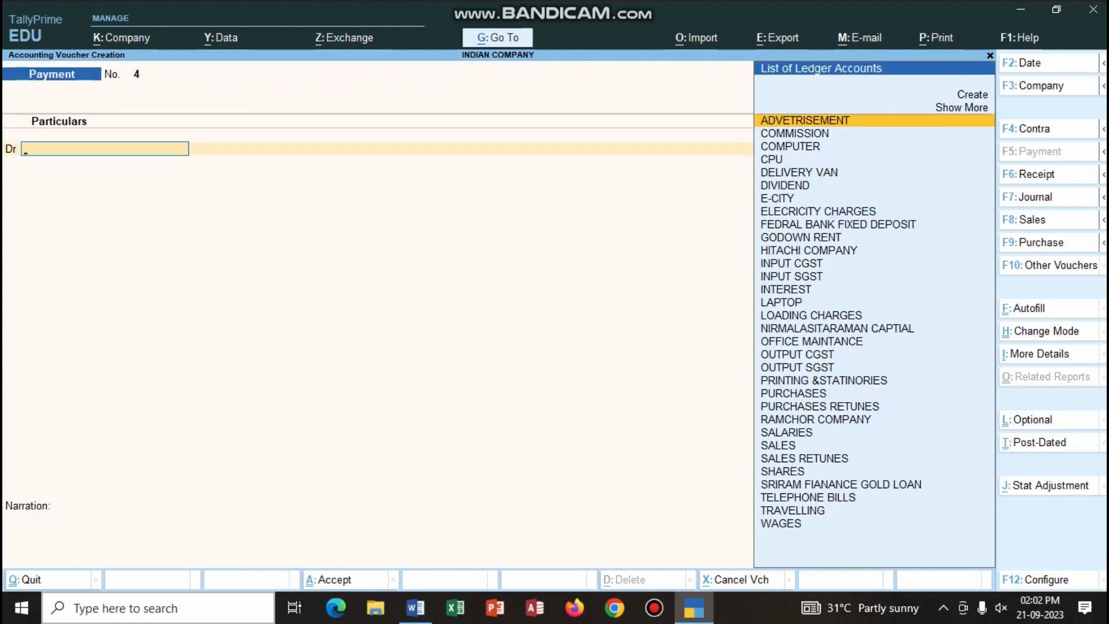
# Step: Check transaction 6 in Word, and start a receipt voucher in TallyPrime crediting INTEREST with 1,50,000
pyautogui.click(415, 607)
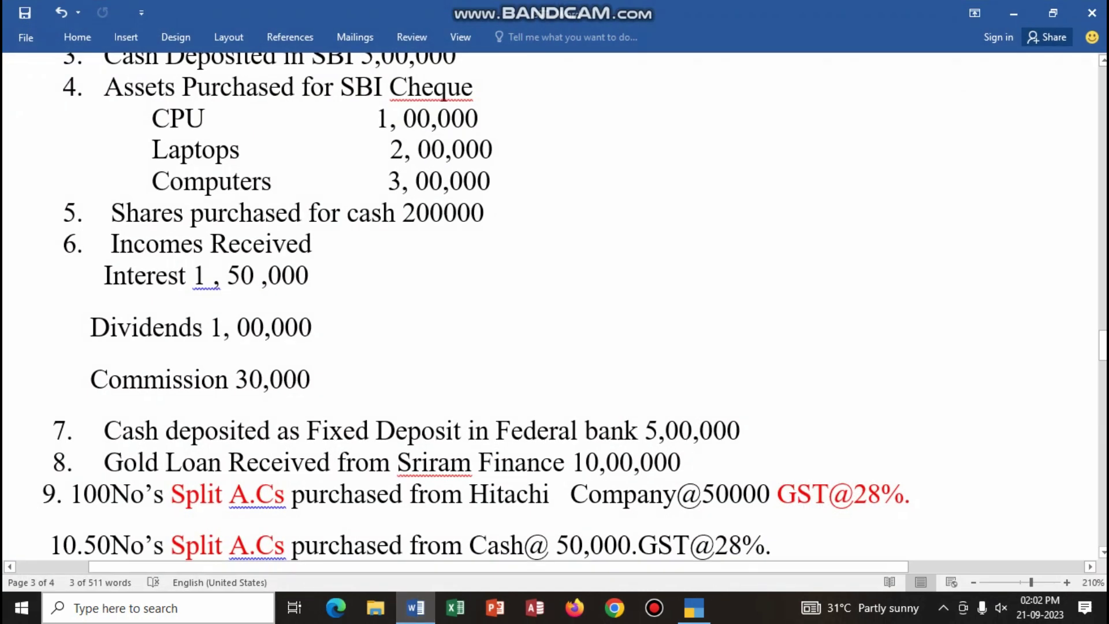
pyautogui.scroll(-3, 554, 306)
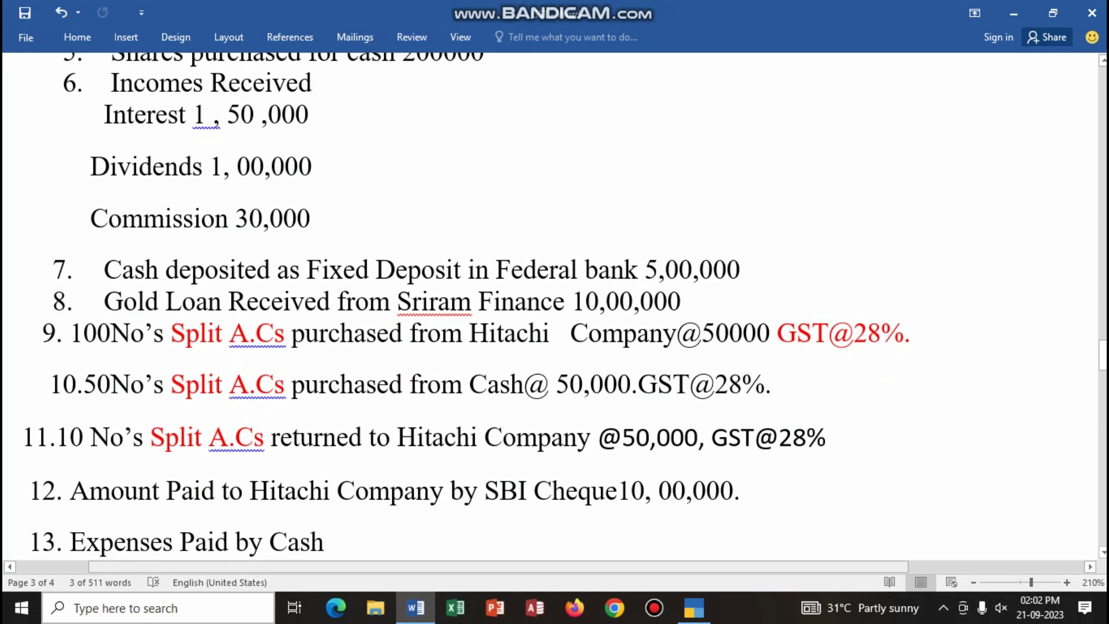
pyautogui.click(414, 607)
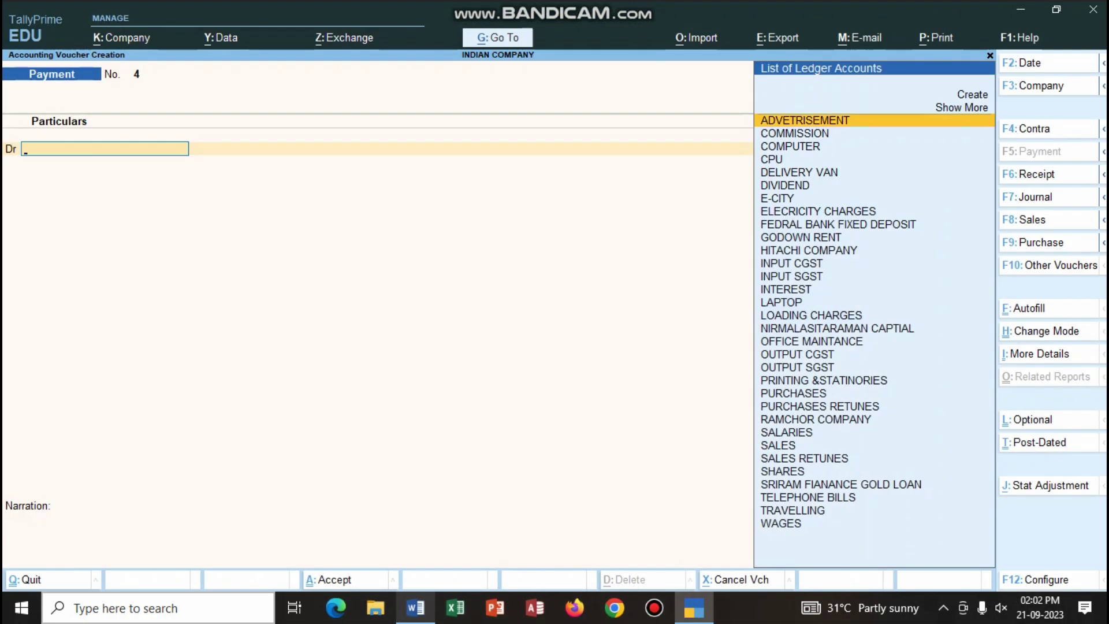
pyautogui.press('F6')
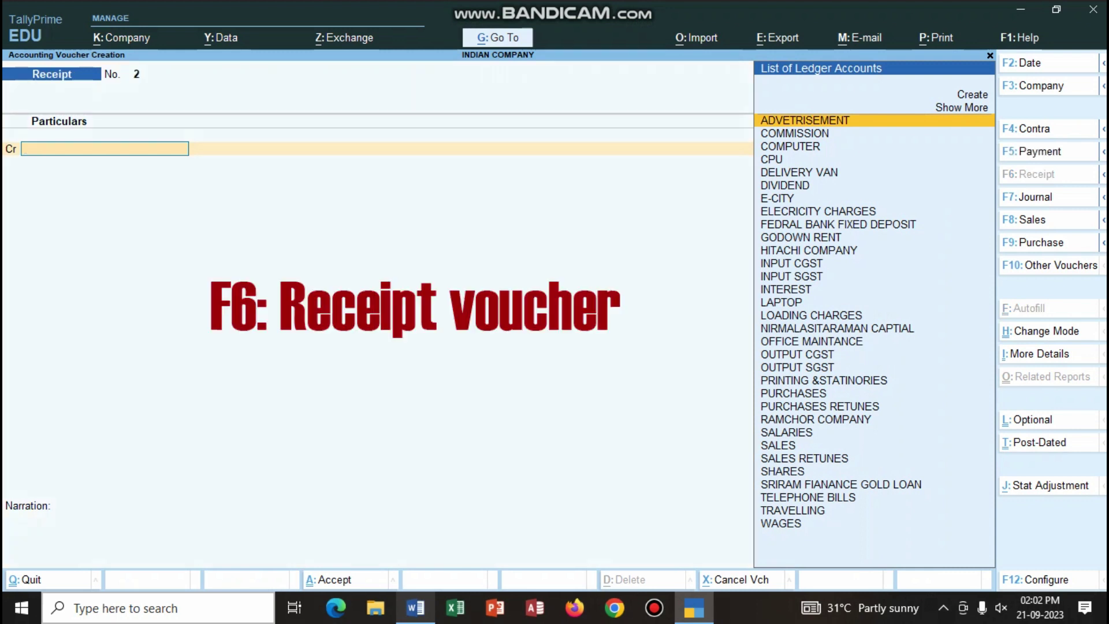
pyautogui.write('IN')
pyautogui.press('Down')
pyautogui.press('Down')
pyautogui.press('Return')
pyautogui.write('1,50,000')
pyautogui.press('Return')
# Step: Check the dividend amount in Word, and credit DIVIDEND with 1,00,000 in the TallyPrime receipt voucher
pyautogui.press('c')
pyautogui.press('Return')
pyautogui.write('DIV')
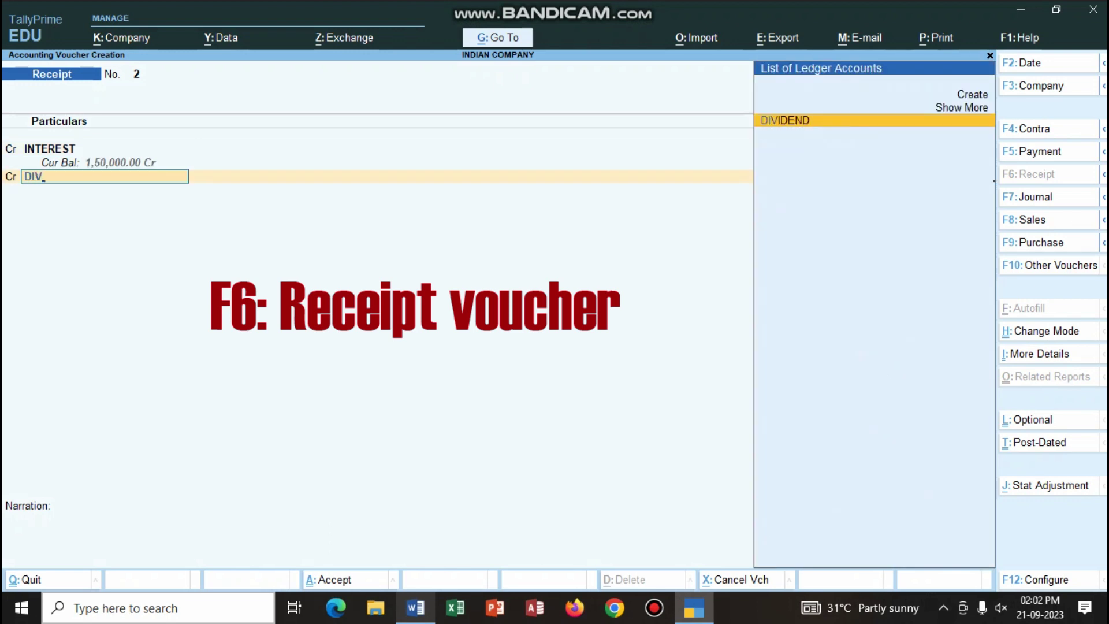
pyautogui.press('Return')
pyautogui.hotkey('alt', 'Tab')
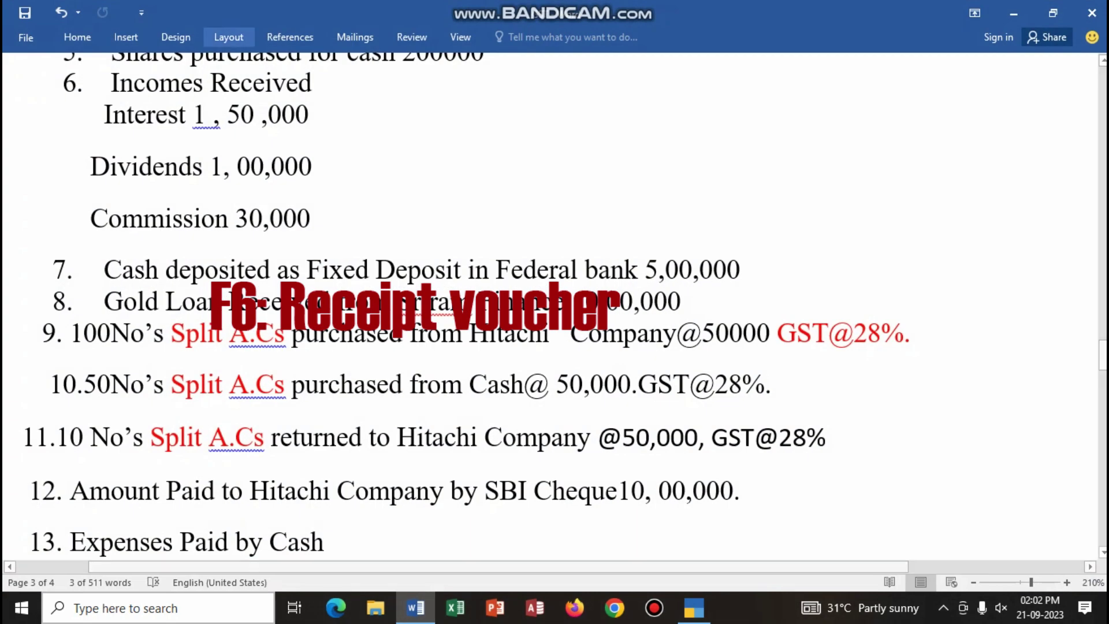
pyautogui.click(415, 607)
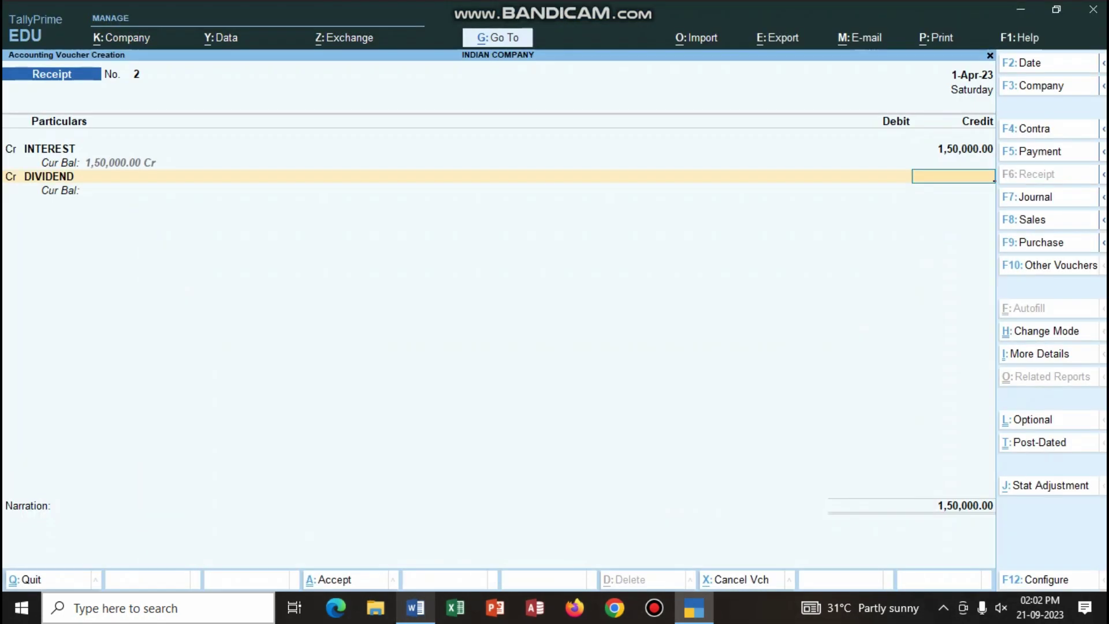
pyautogui.write('100000')
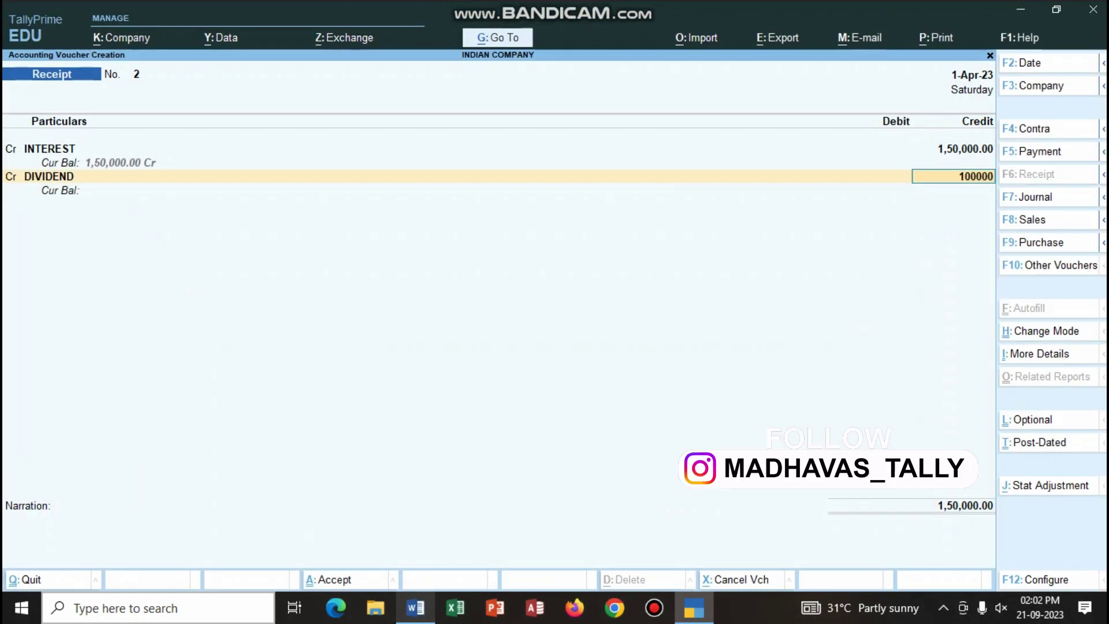
pyautogui.press('Return')
pyautogui.press('Return')
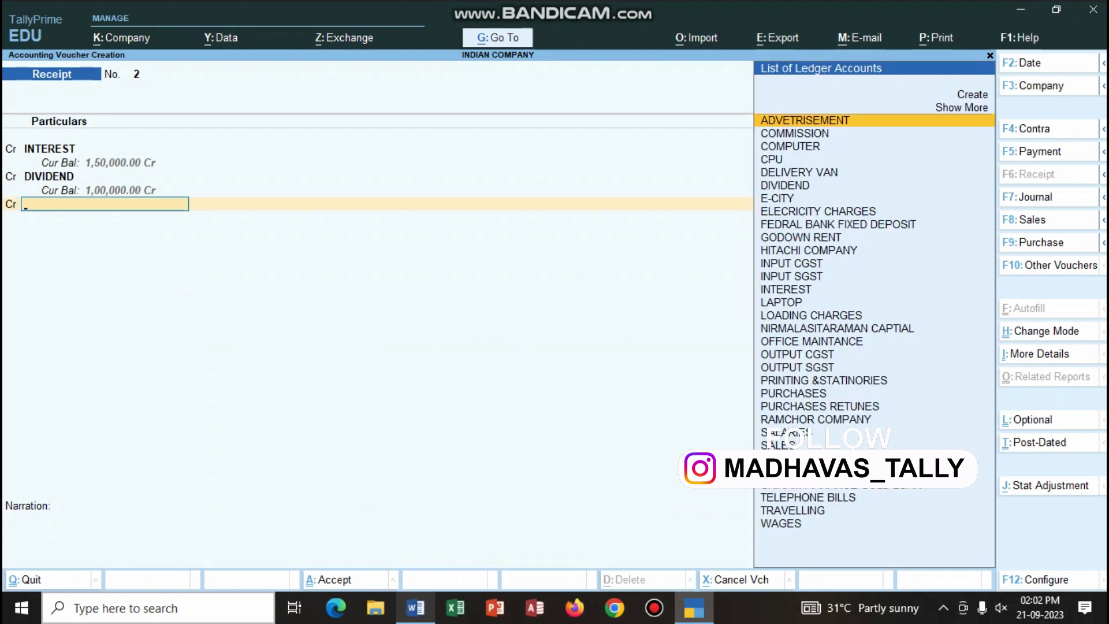
# Step: Credit COMMISSION with 30,000 and debit Cash with 2,80,000 in the receipt voucher
pyautogui.write('COM')
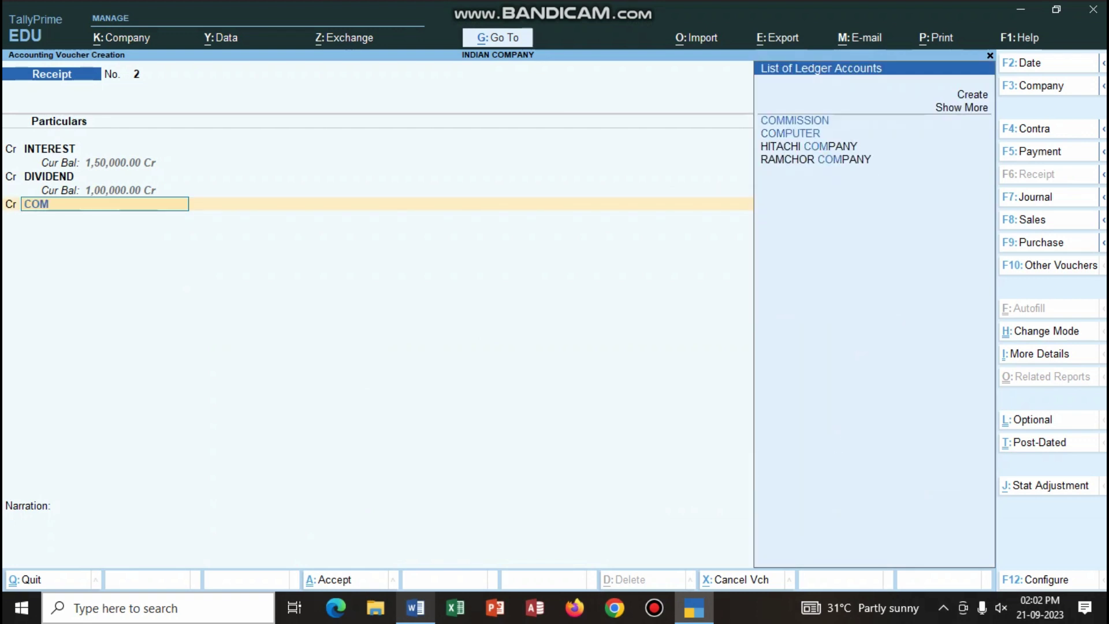
pyautogui.press('Return')
pyautogui.write('3')
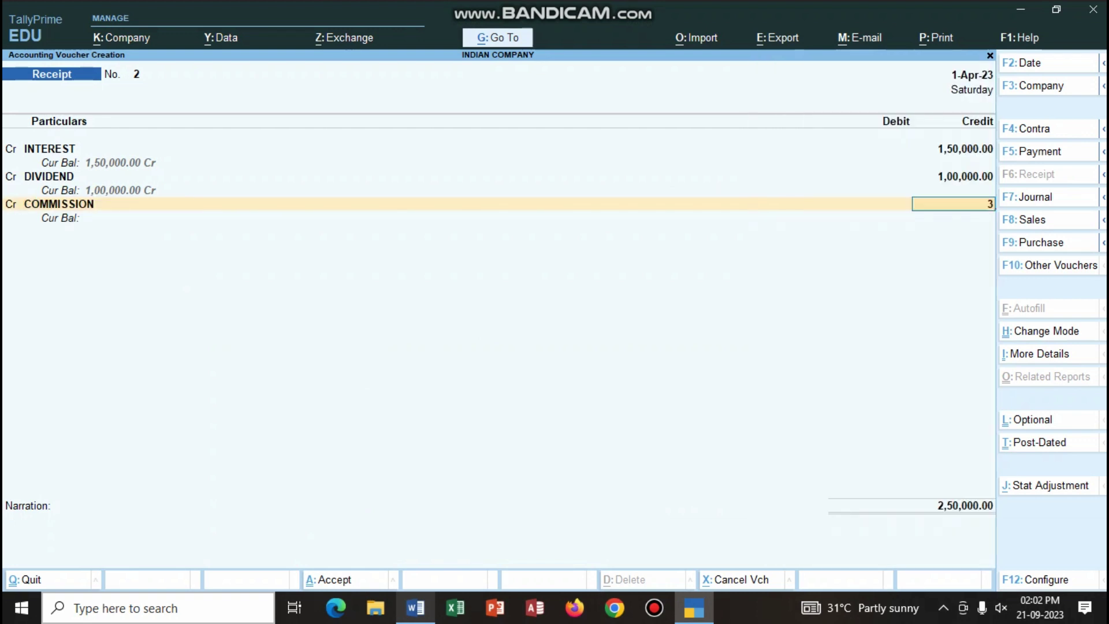
pyautogui.write('0000')
pyautogui.press('Return')
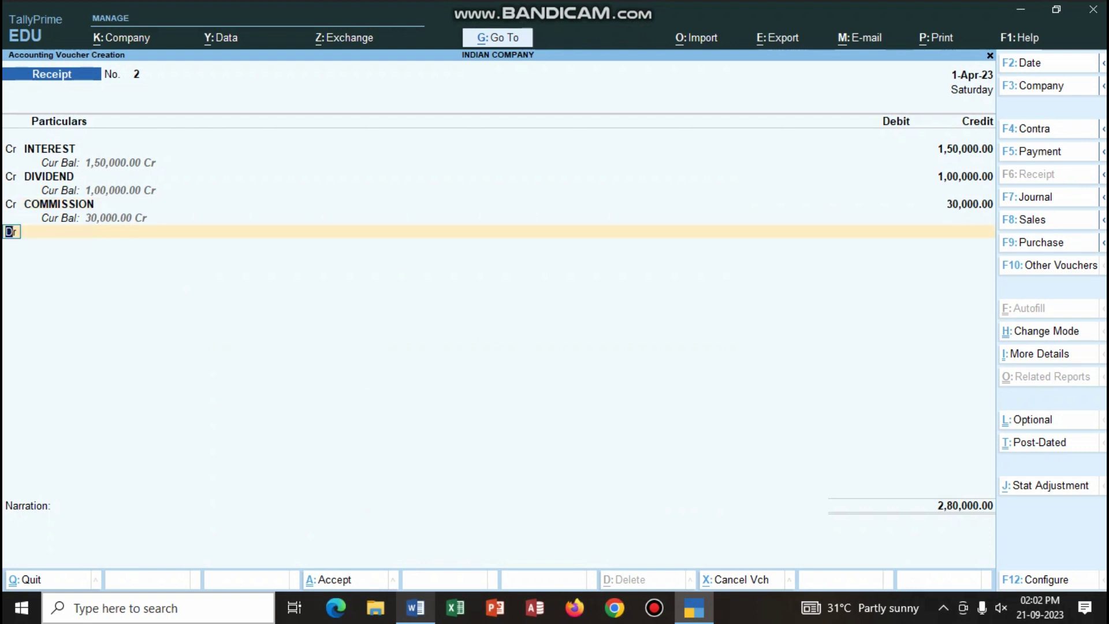
pyautogui.write('CA')
pyautogui.press('Return')
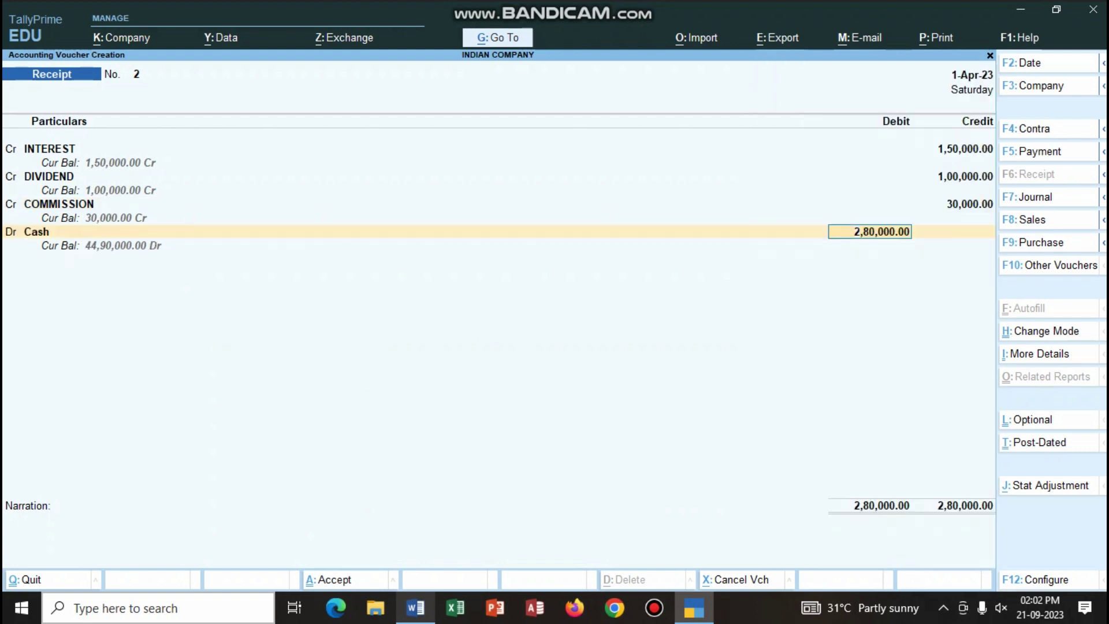
pyautogui.press('Return')
# Step: Add the narration BEING INCOMES RECEIVED BY CASH and save the receipt voucher
pyautogui.write('BEING')
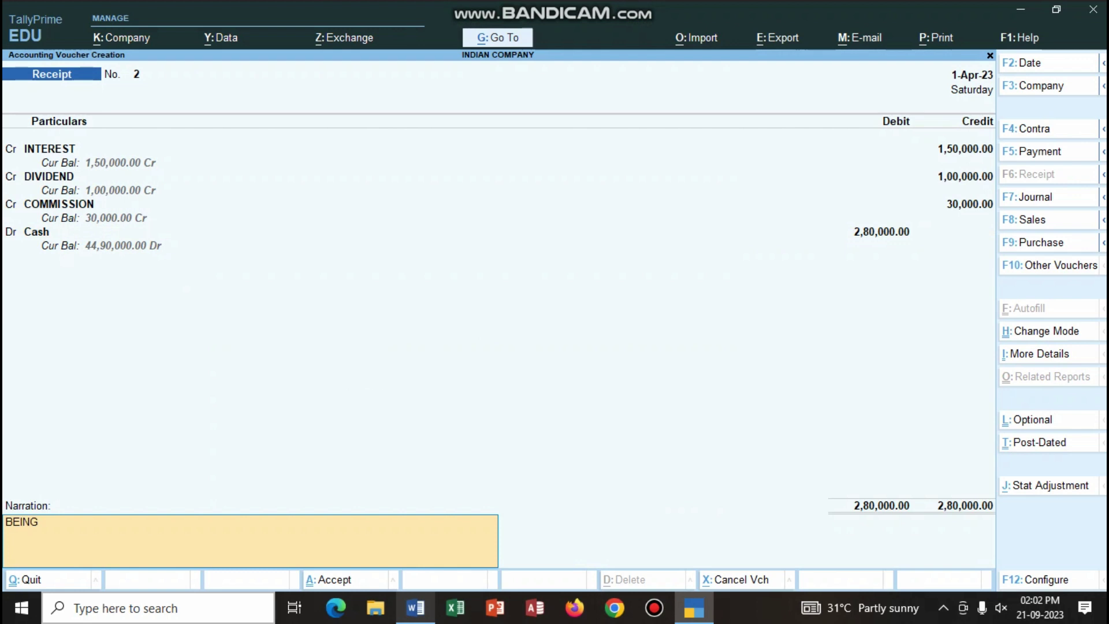
pyautogui.write(' INCOMES RECEIVED B')
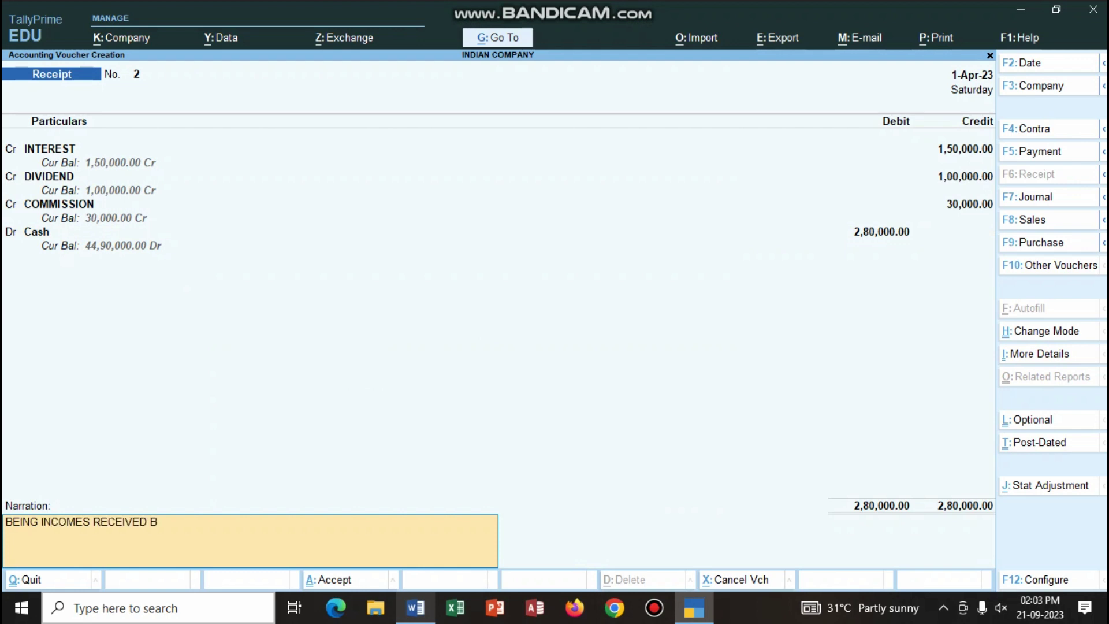
pyautogui.write('Y CASH')
pyautogui.press('Return')
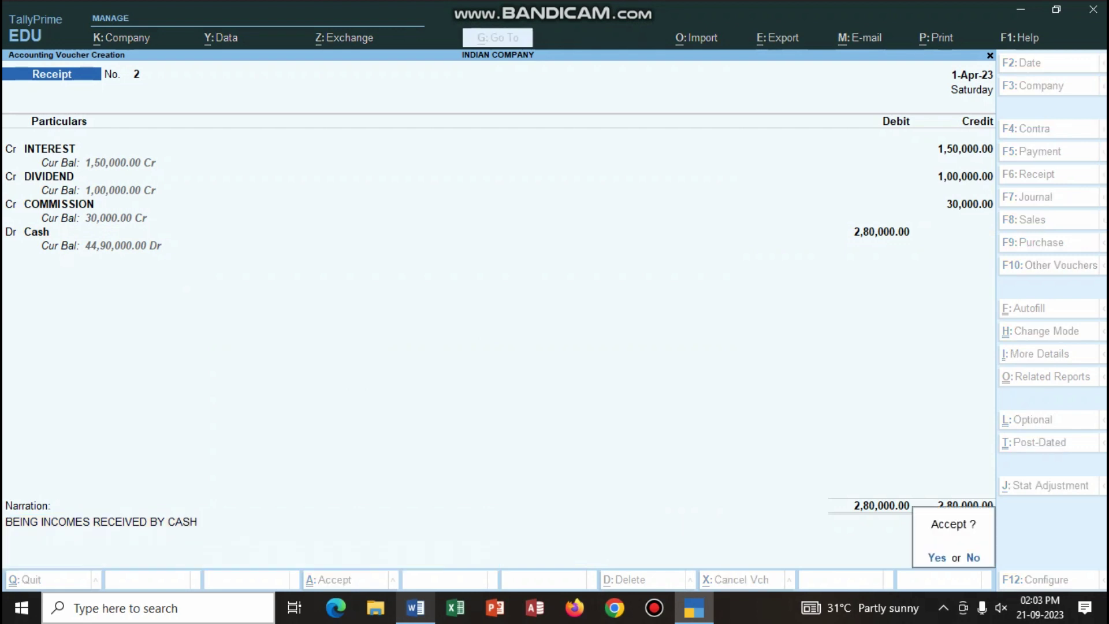
pyautogui.press('Return')
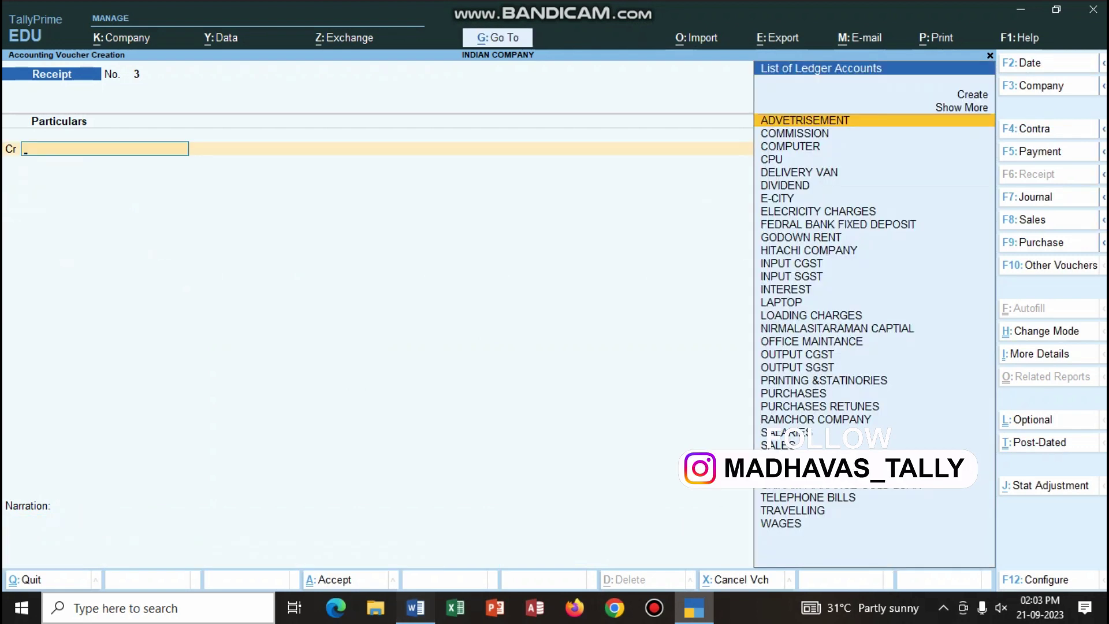
# Step: Check transaction 7 in Word, and fill a TallyPrime payment voucher debiting FEDRAL BANK FIXED DEPOSIT and crediting Cash with 5,00,000
pyautogui.hotkey('alt', 'Tab')
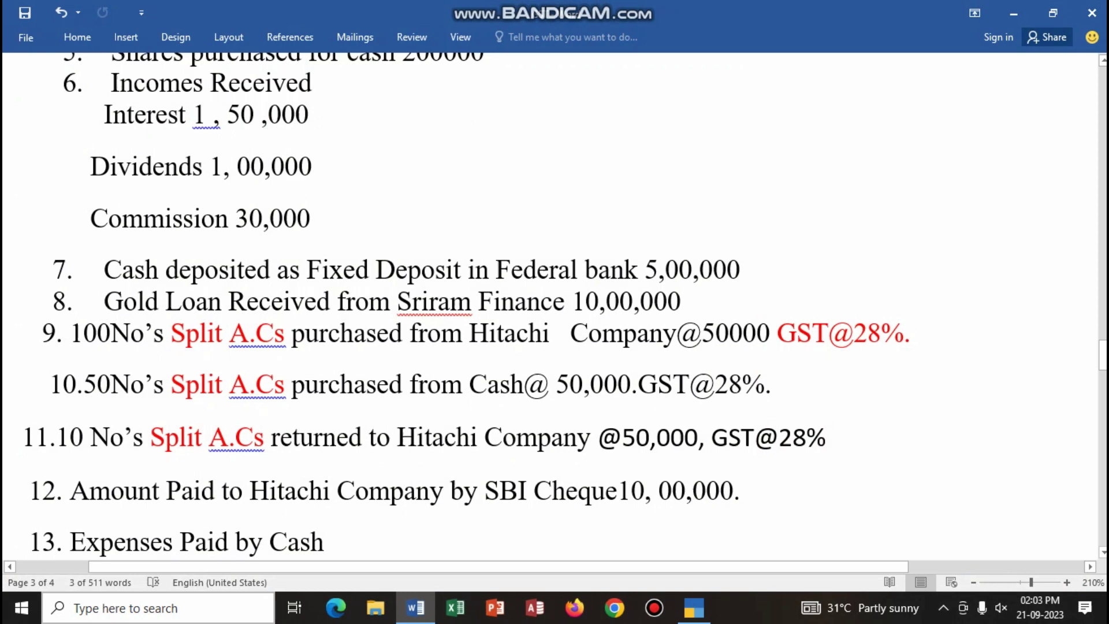
pyautogui.moveTo(415, 608)
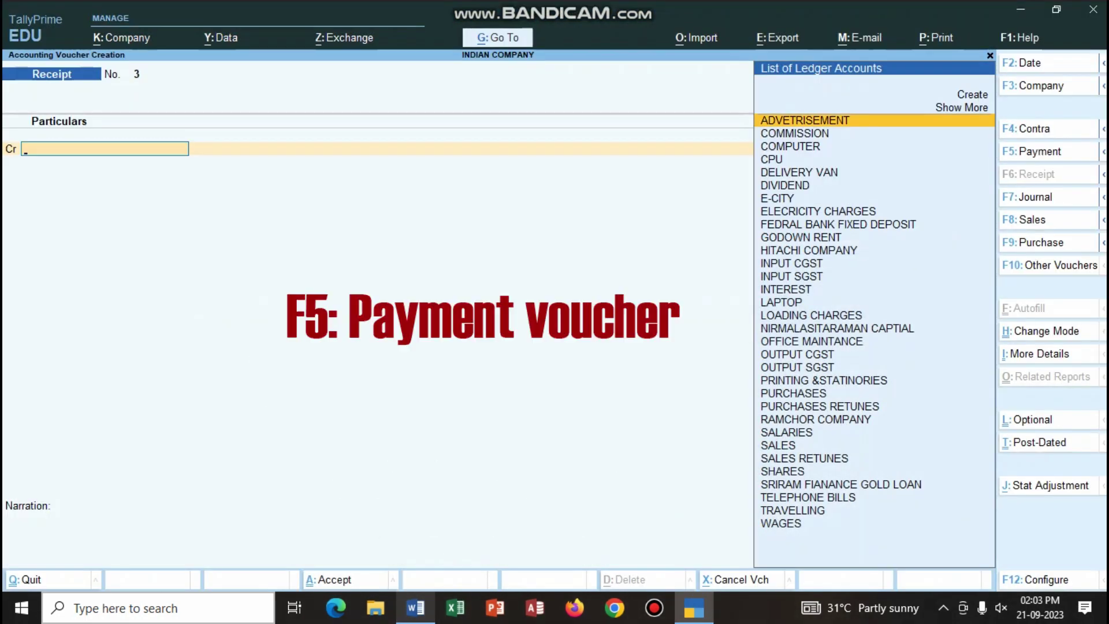
pyautogui.press('F5')
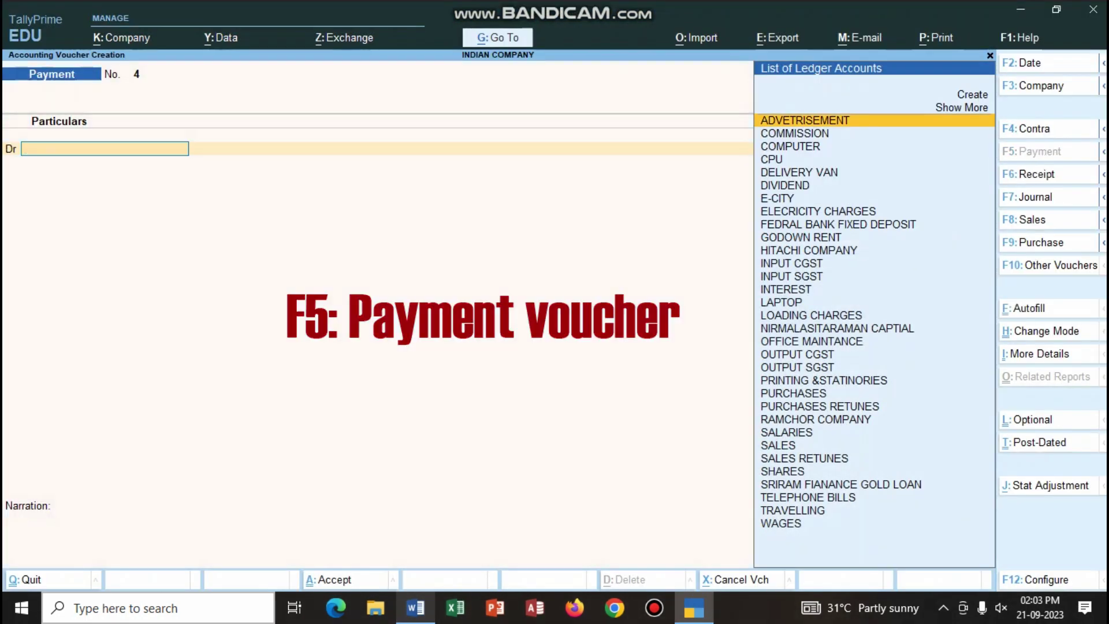
pyautogui.write('fed')
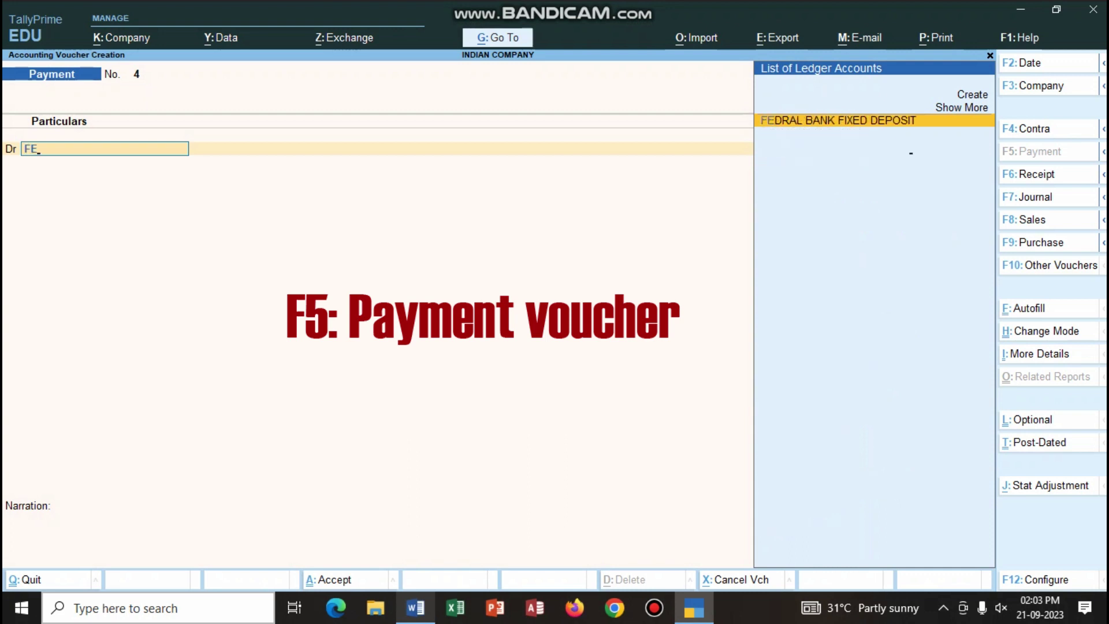
pyautogui.press('Return')
pyautogui.write('500000')
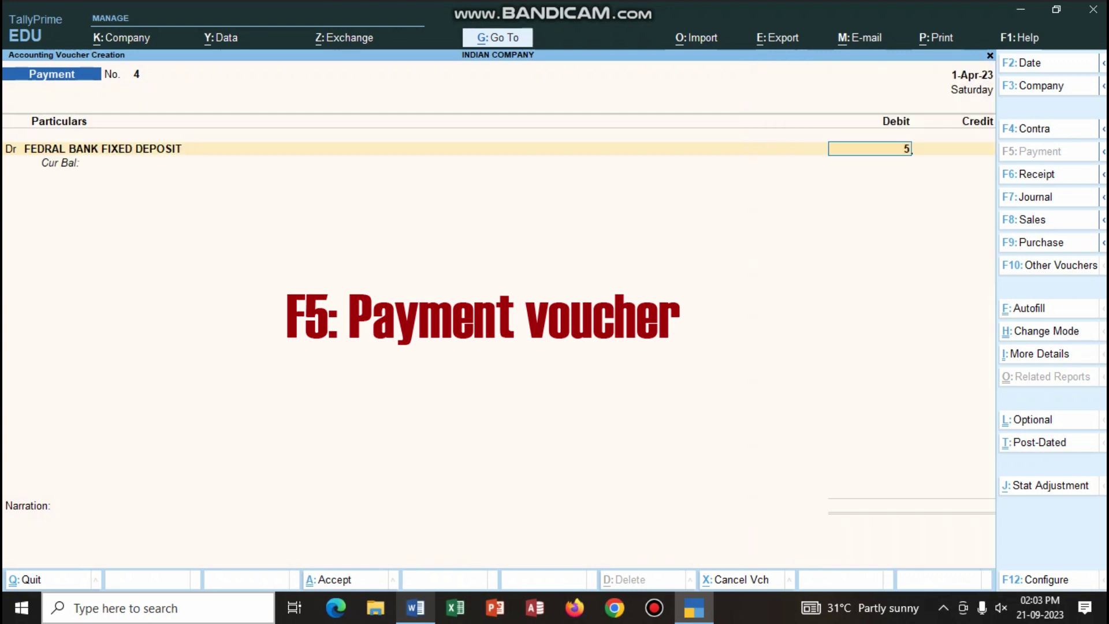
pyautogui.press('Return')
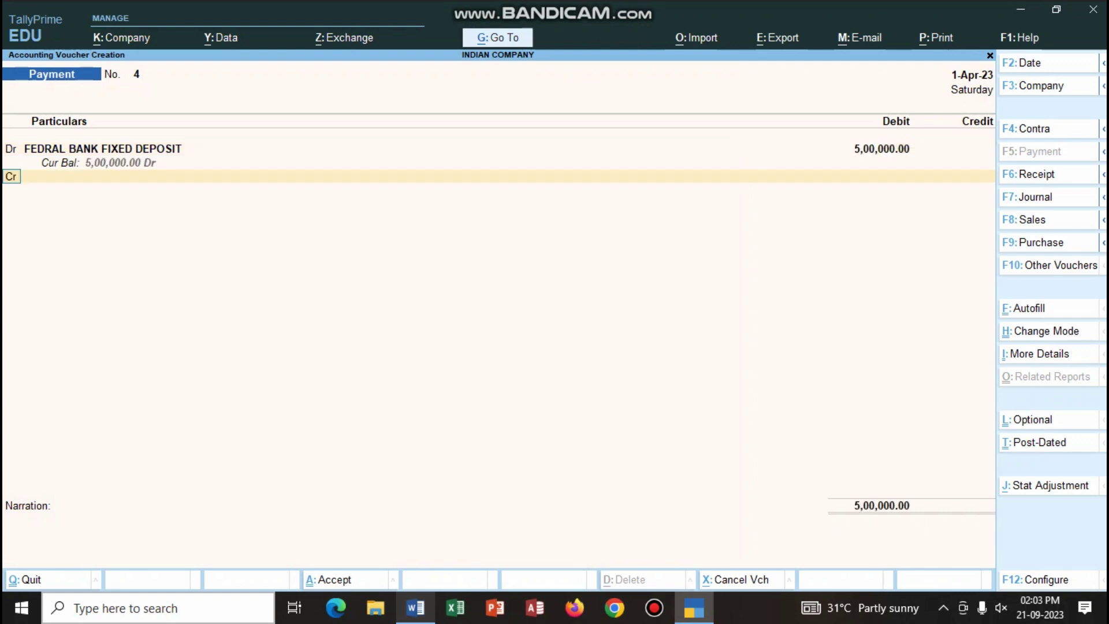
pyautogui.write('CAS')
pyautogui.press('Return')
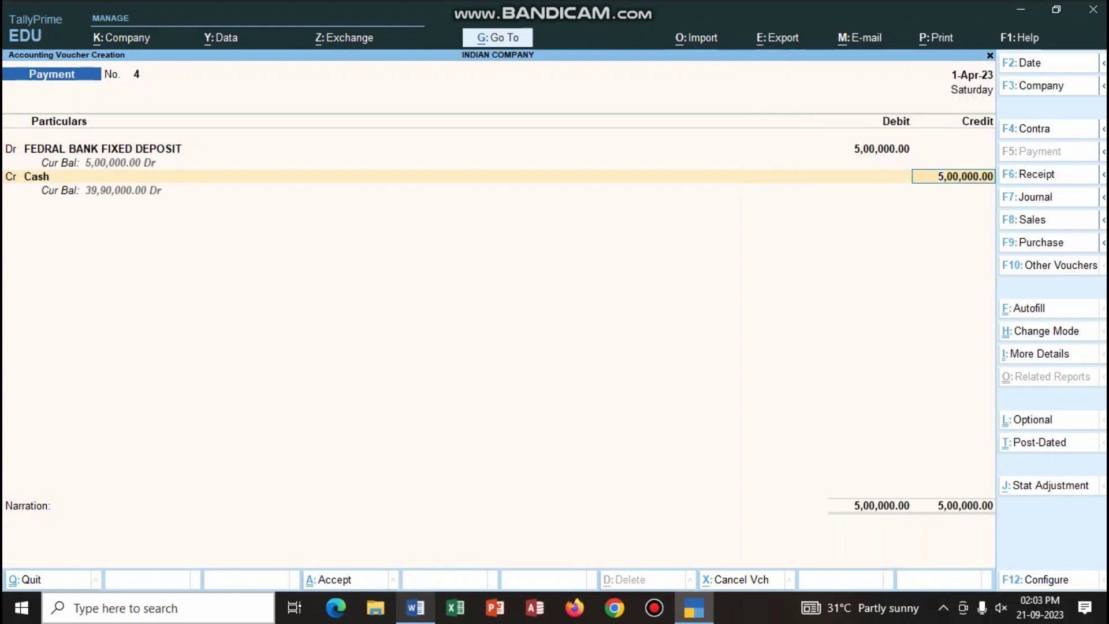
pyautogui.press('Return')
# Step: Add the narration BEING CASH FIXED DEPOSITED and save the payment voucher
pyautogui.write('BEING')
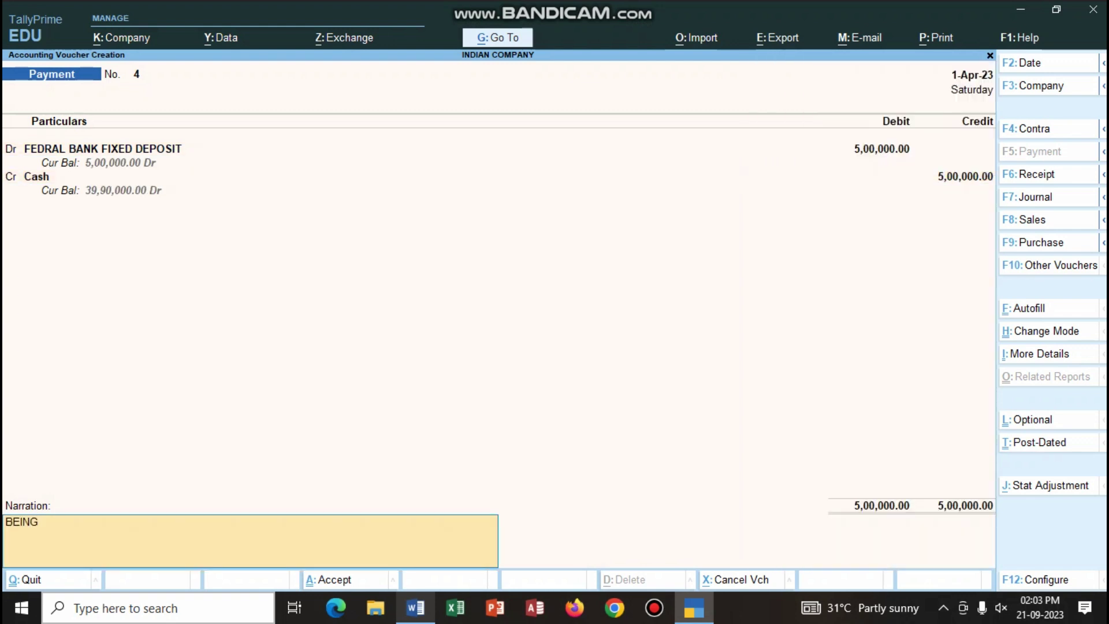
pyautogui.write(' CASH FIXED DEPS')
pyautogui.press('BackSpace')
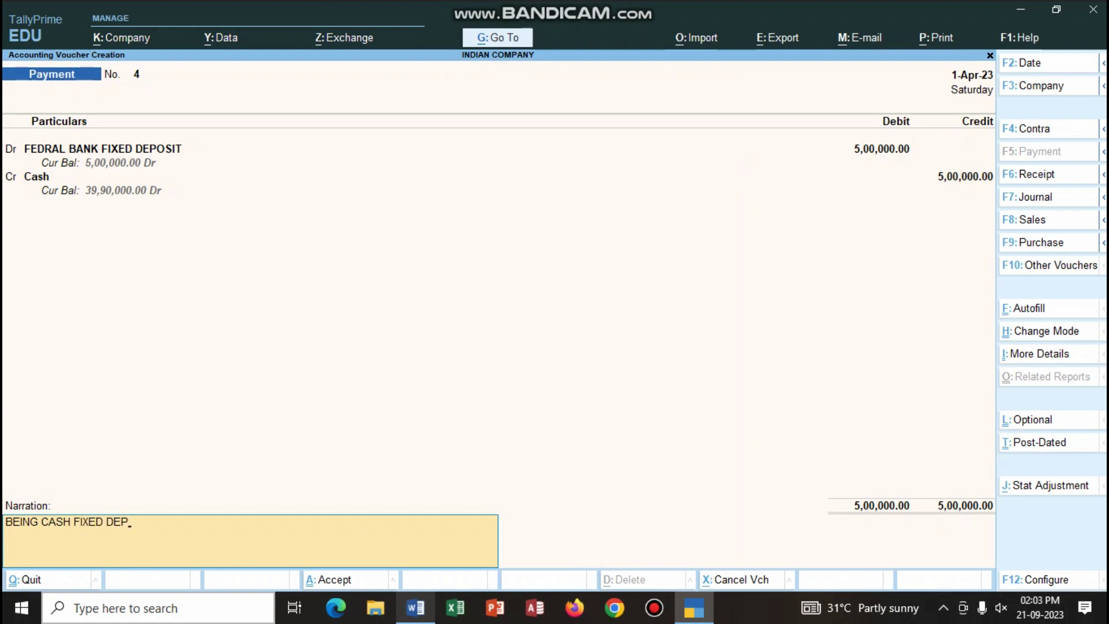
pyautogui.write('OSITED')
pyautogui.press('Return')
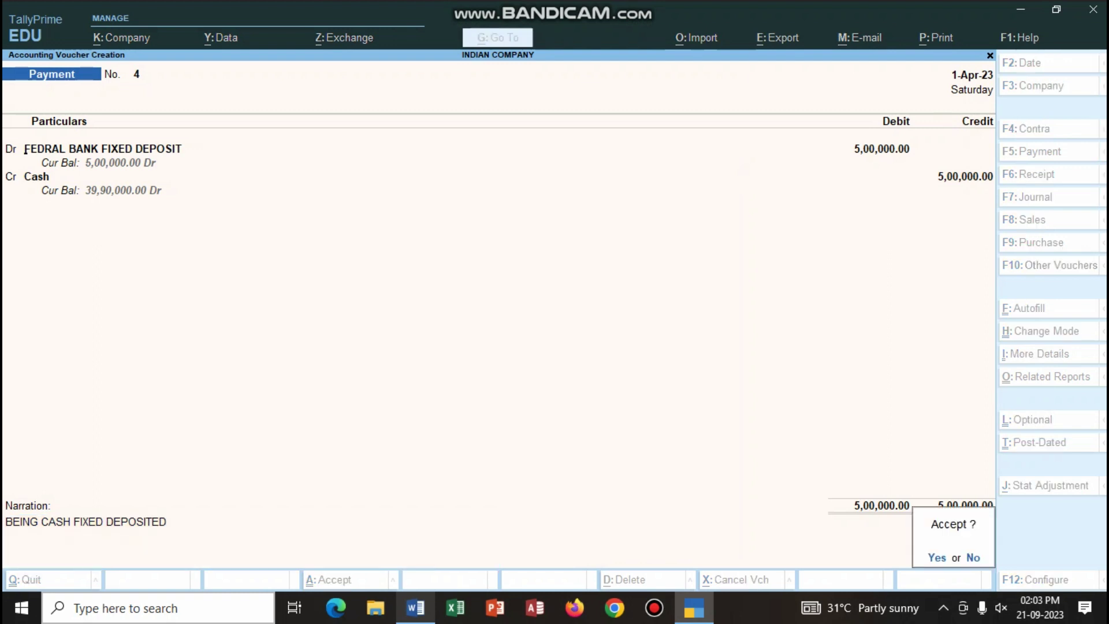
pyautogui.press('Return')
# Step: Check transaction 8 in Word, and fill a TallyPrime receipt voucher crediting SRIRAM FIANANCE GOLD LOAN and debiting Cash with 10,00,000
pyautogui.hotkey('alt', 'Tab')
pyautogui.scroll(-5, 554, 301)
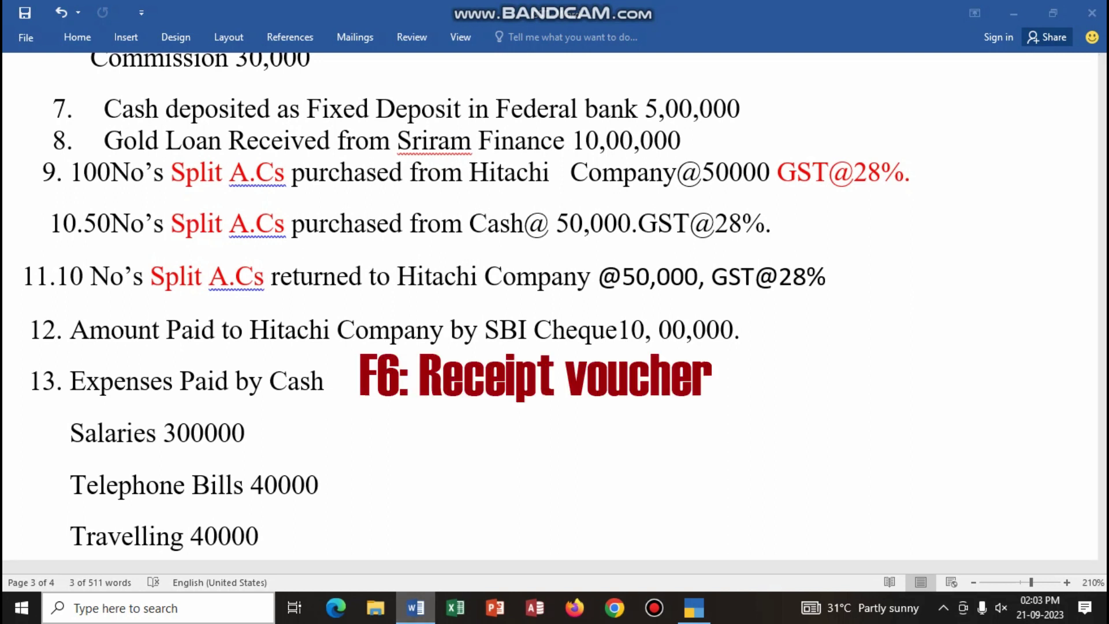
pyautogui.hotkey('alt', 'Tab')
pyautogui.press('F6')
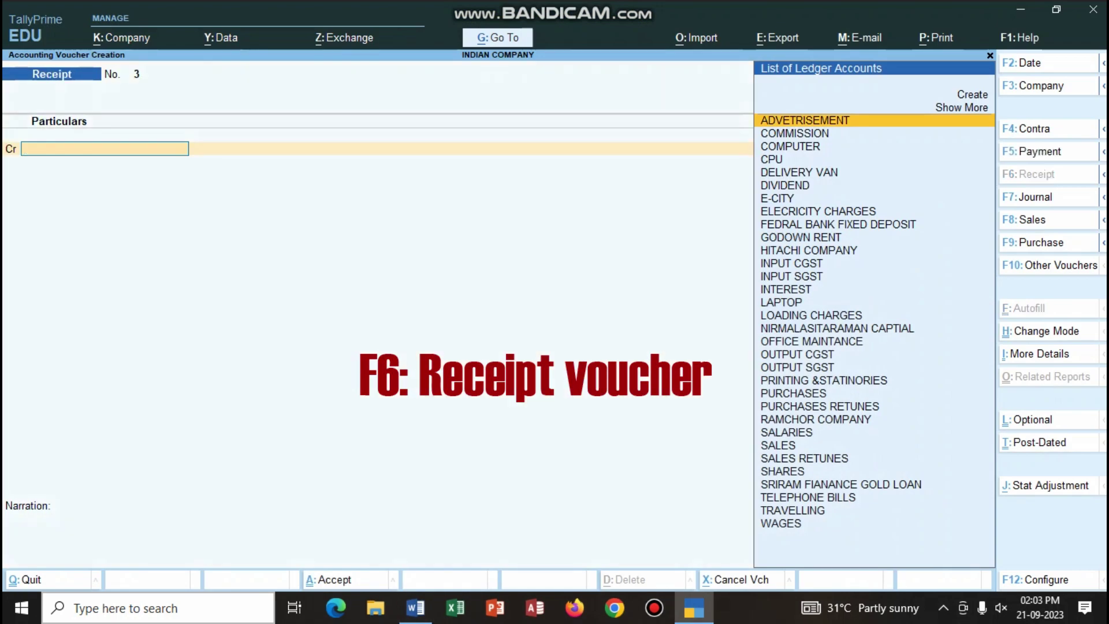
pyautogui.write('sr')
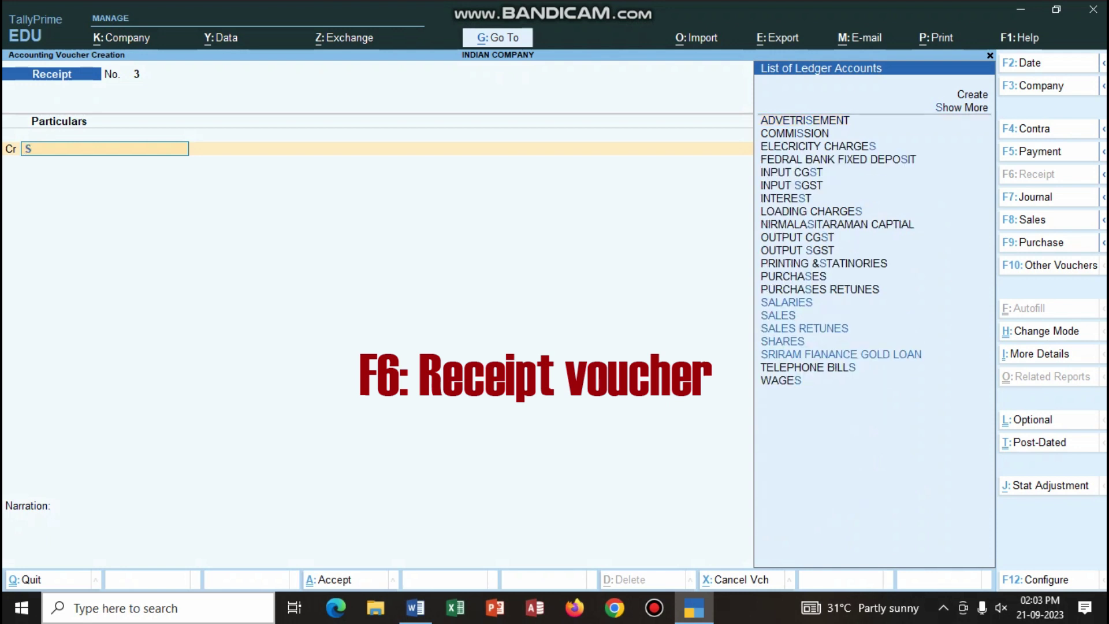
pyautogui.press('Return')
pyautogui.write('1000000')
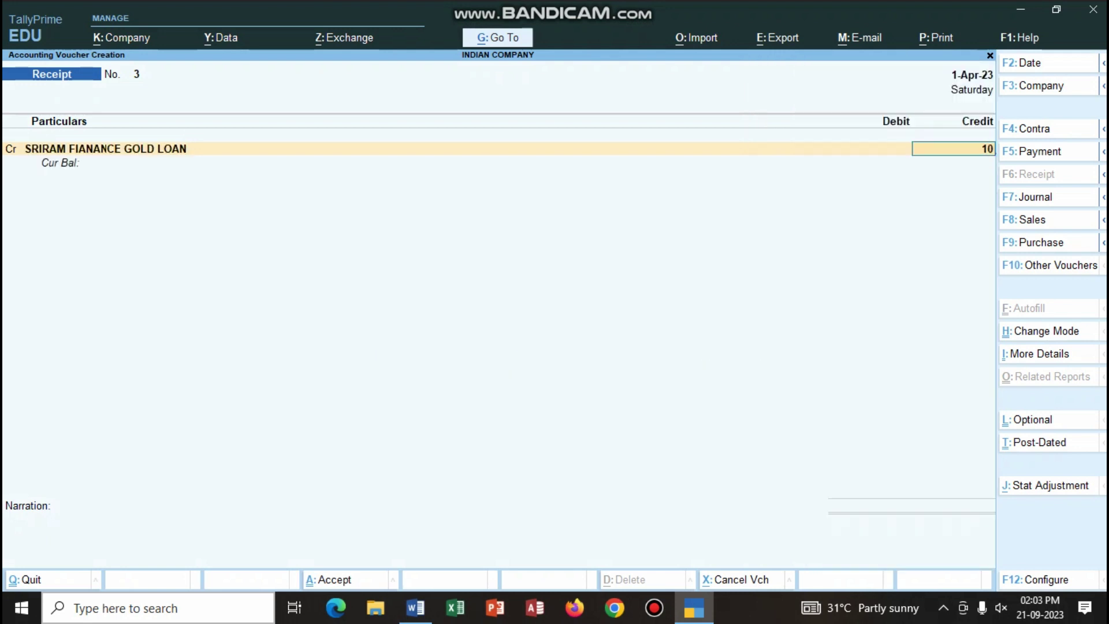
pyautogui.press('Return')
pyautogui.press('Return')
pyautogui.write('Cd')
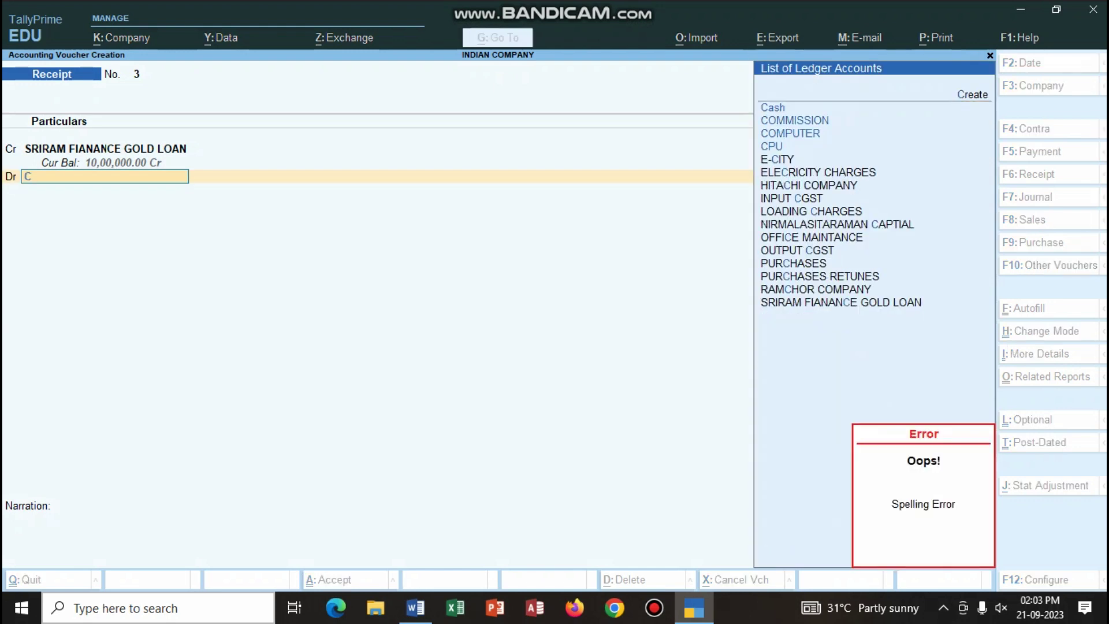
pyautogui.press('Return')
pyautogui.press('Return')
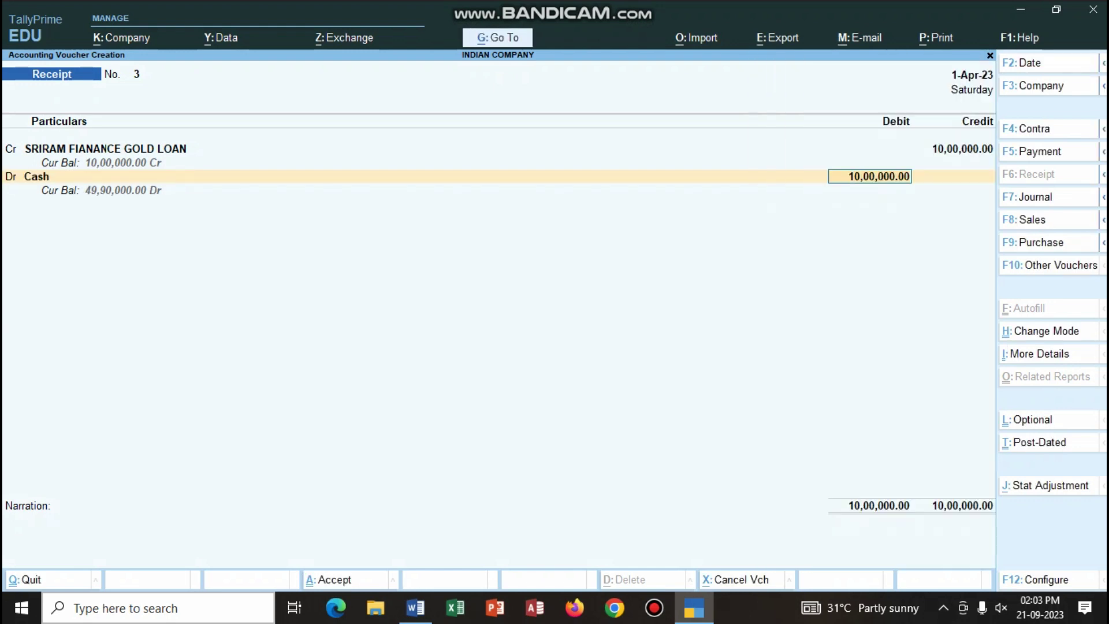
# Step: Add the narration BEING LOAN RECEIVED and save the receipt voucher
pyautogui.write('BE')
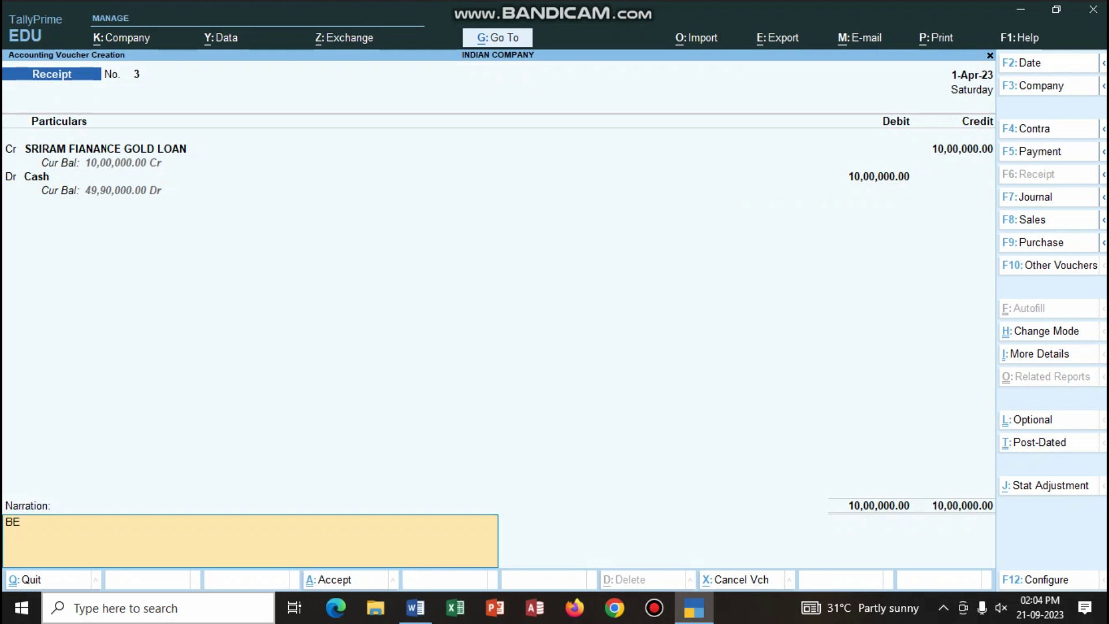
pyautogui.write('ING LOAN RECEIVED')
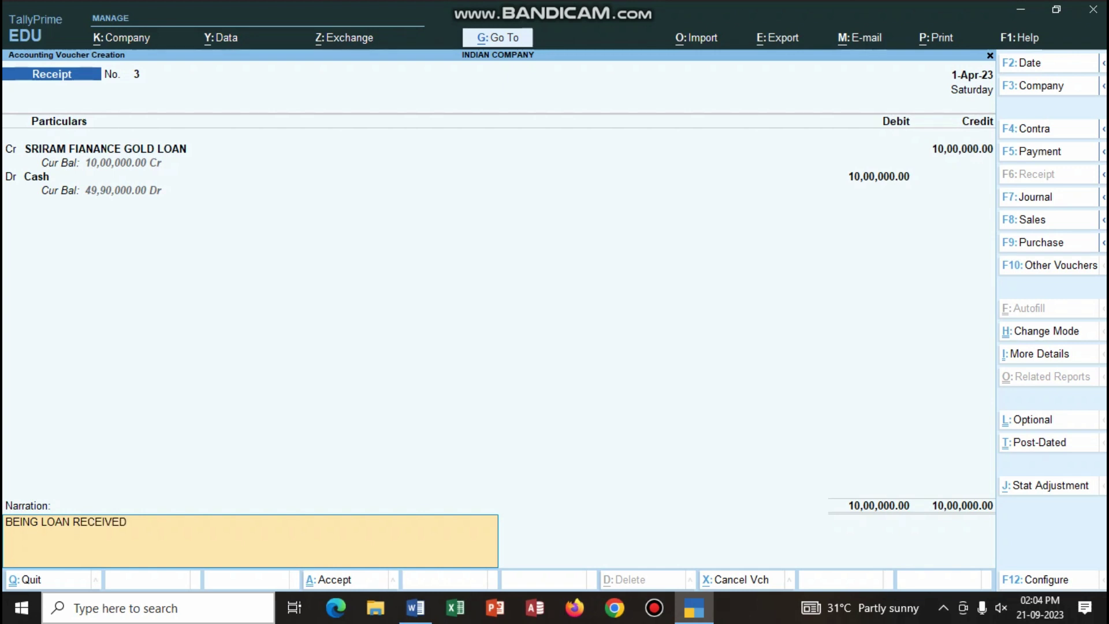
pyautogui.press('Return')
pyautogui.press('Return')
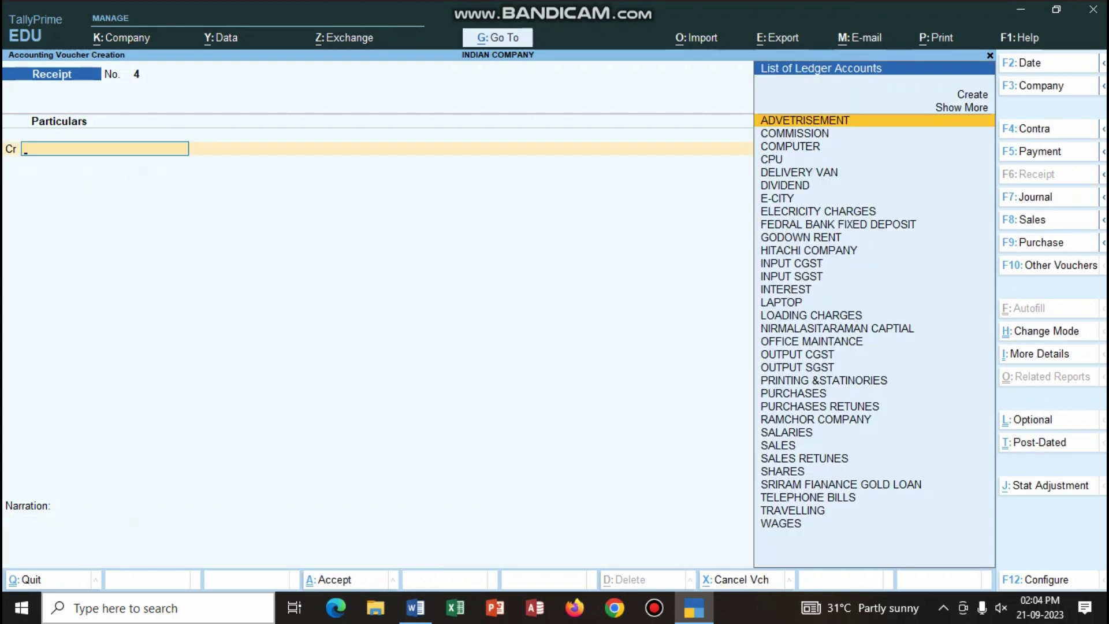
# Step: Switch to the Word document and check transaction 9, the purchase of split A.Cs from Hitachi Company
pyautogui.click(415, 607)
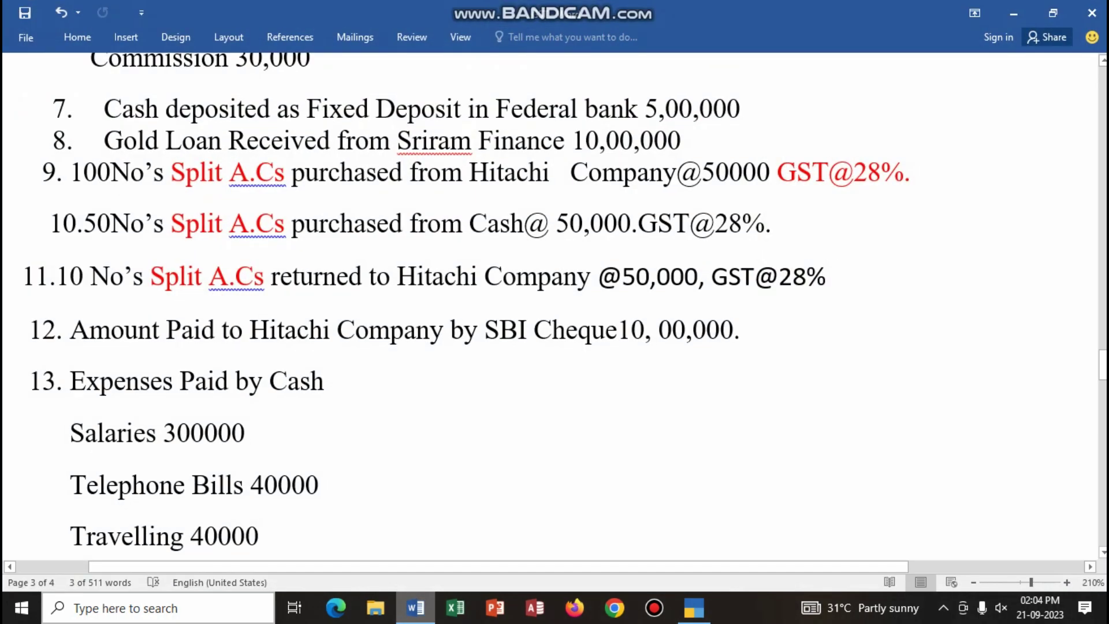